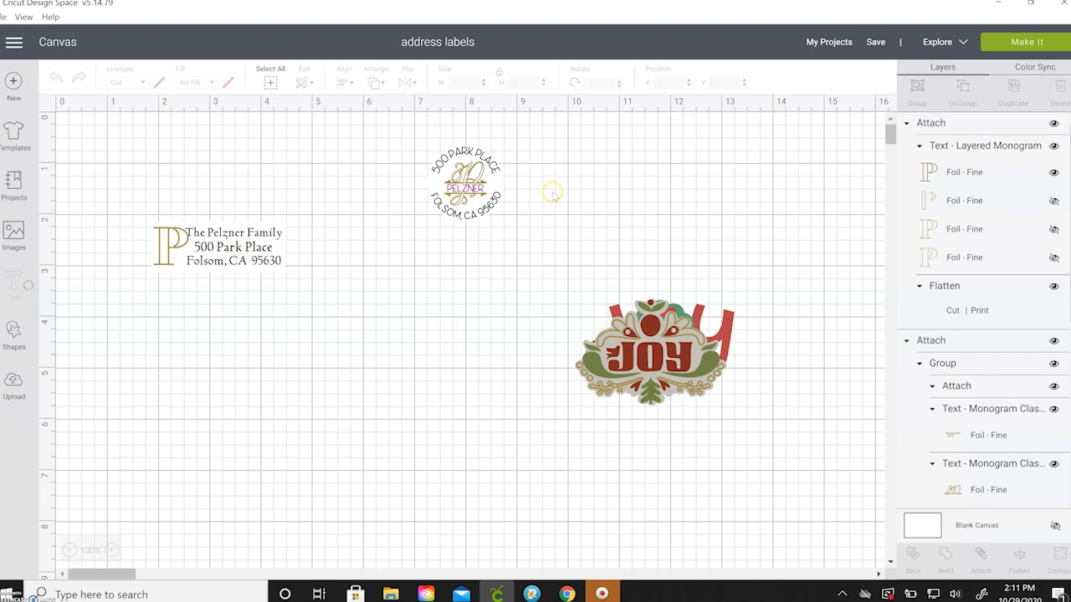
Shift the round monogram label slightly to the left on the canvas.
drag(466, 184, 438, 181)
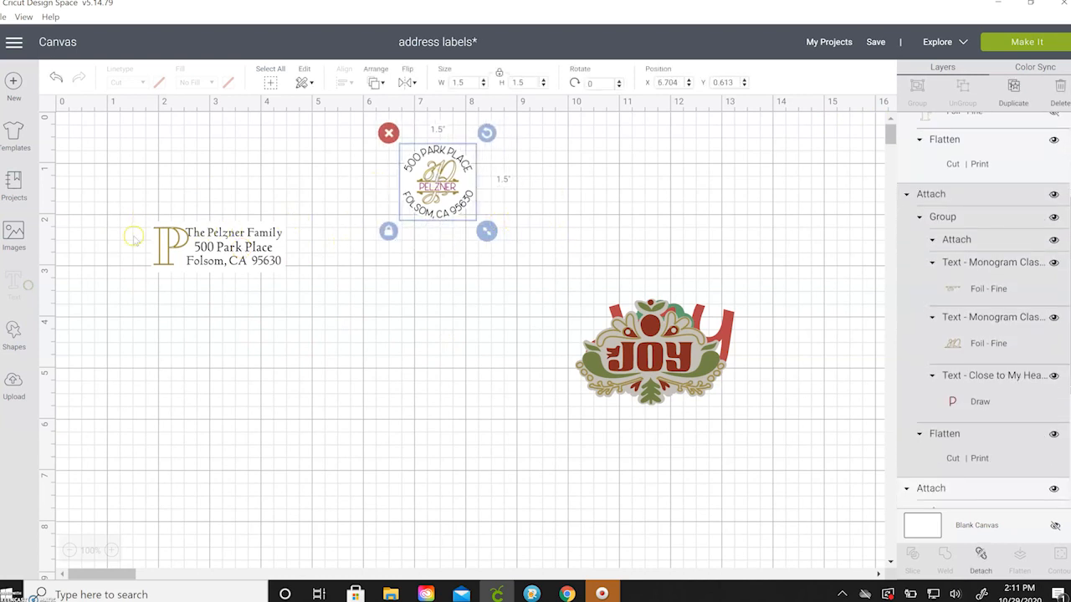
click(323, 406)
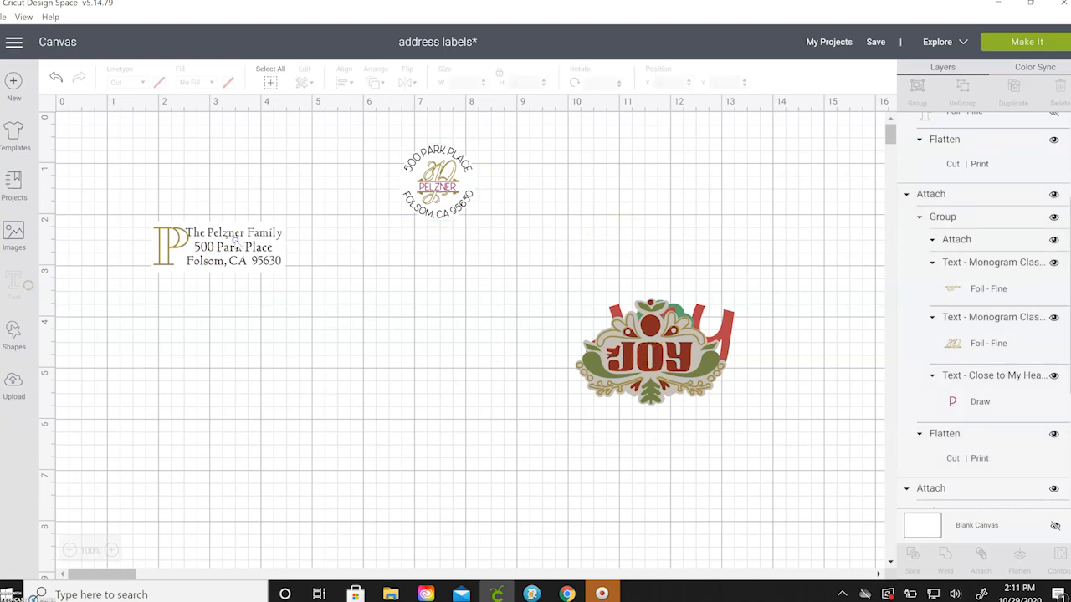
click(235, 242)
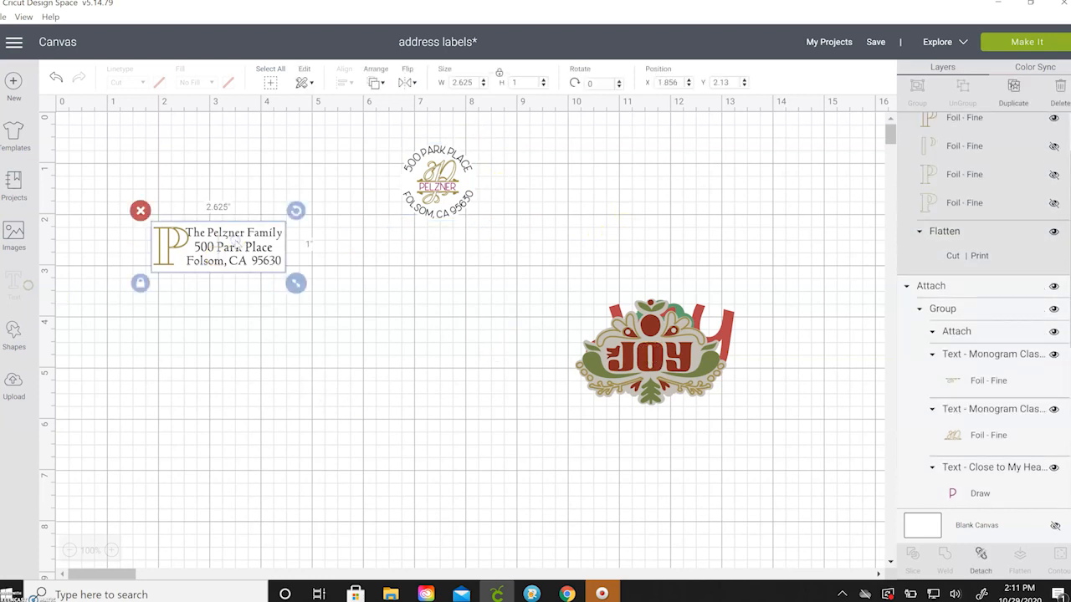
click(192, 350)
Insert a square below the label and make it a white 2.625 × 1 inch rectangle.
click(13, 331)
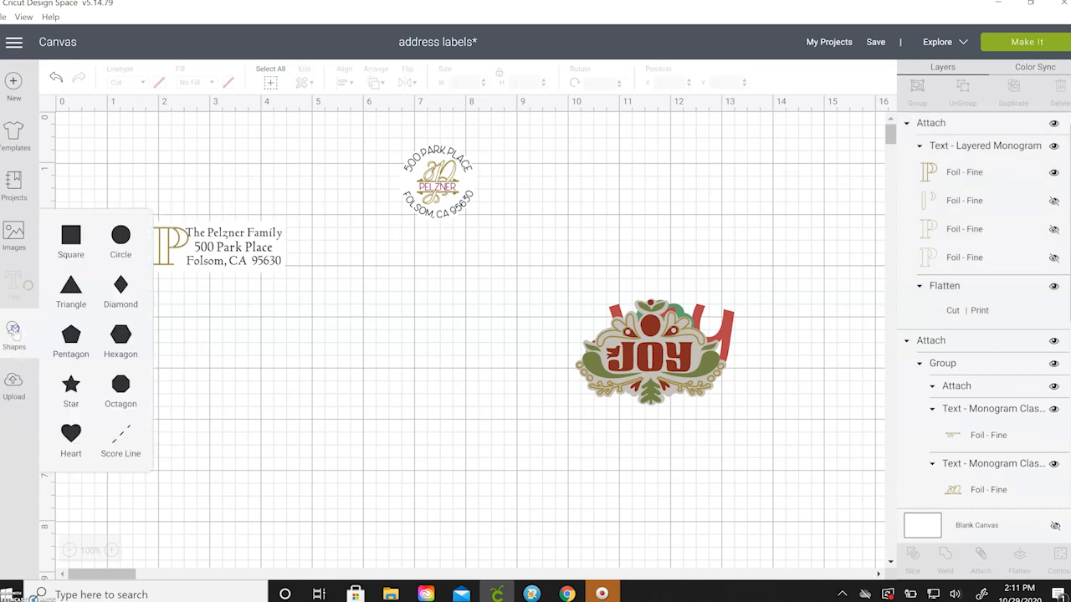
click(71, 237)
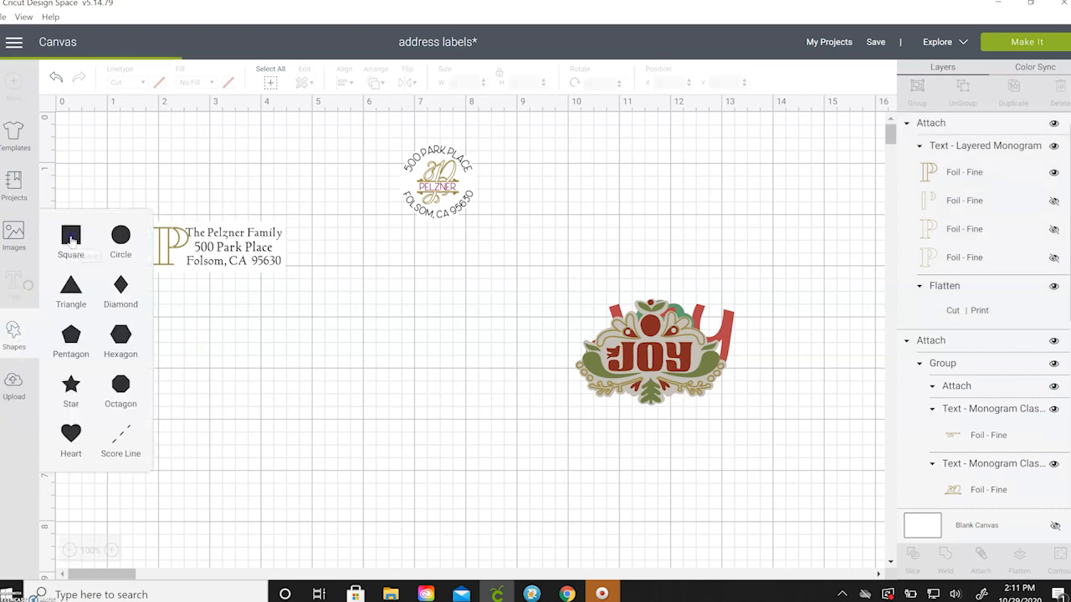
drag(238, 287, 349, 421)
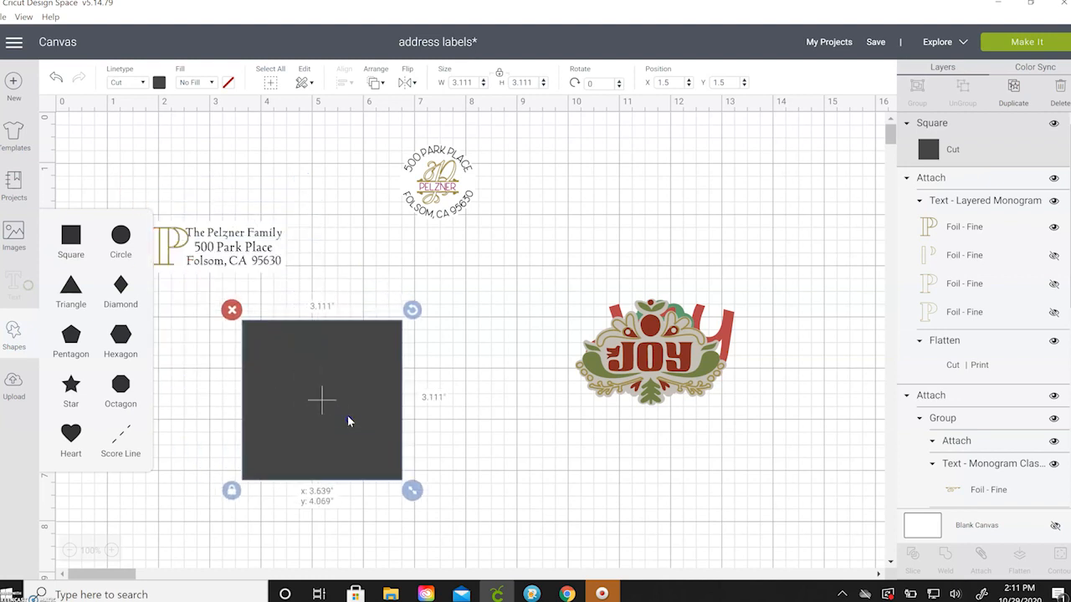
click(499, 73)
click(534, 78)
drag(539, 80, 450, 84)
text(1)
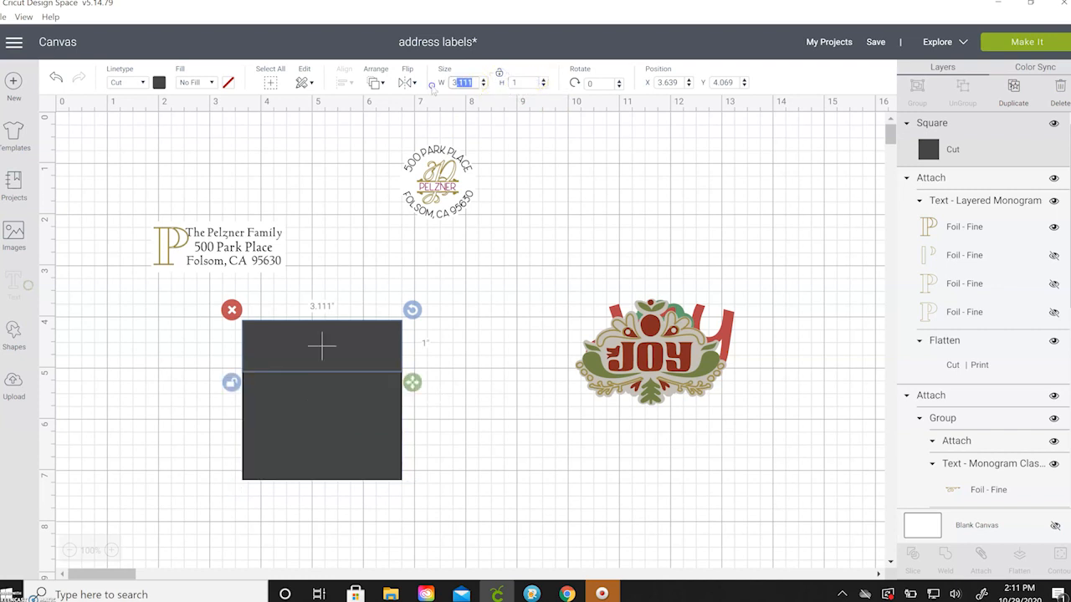
text(2.625)
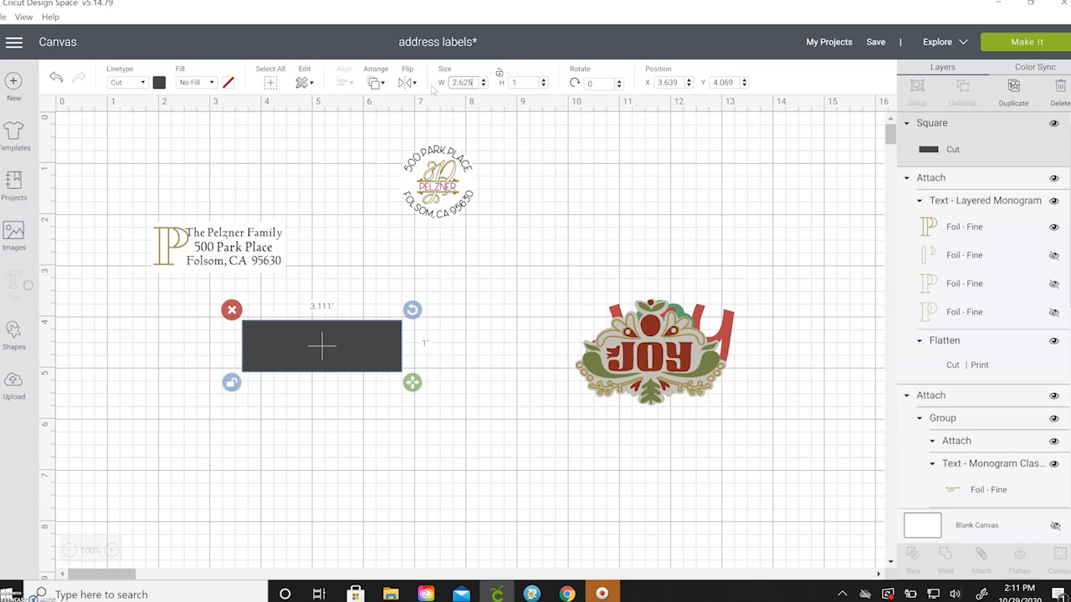
click(158, 82)
click(261, 132)
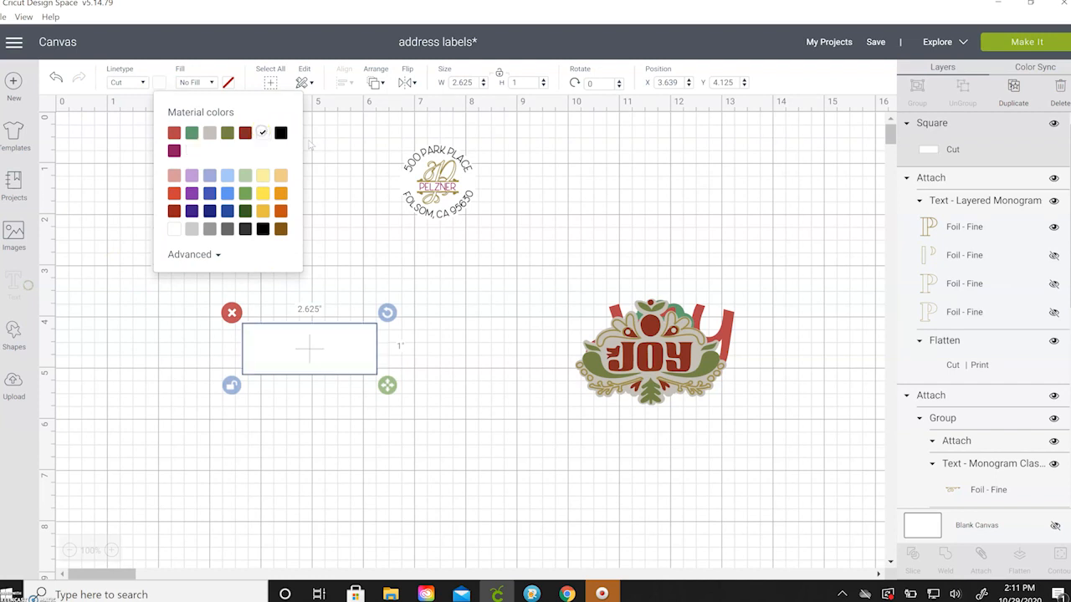
click(355, 148)
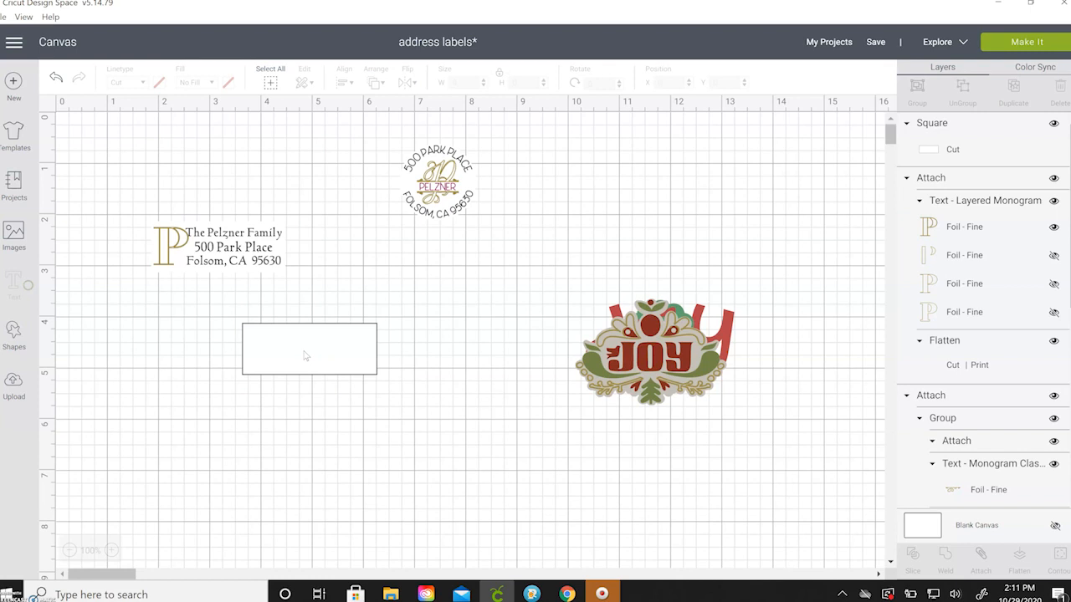
Zoom in and nudge the white rectangle slightly left and up.
click(112, 551)
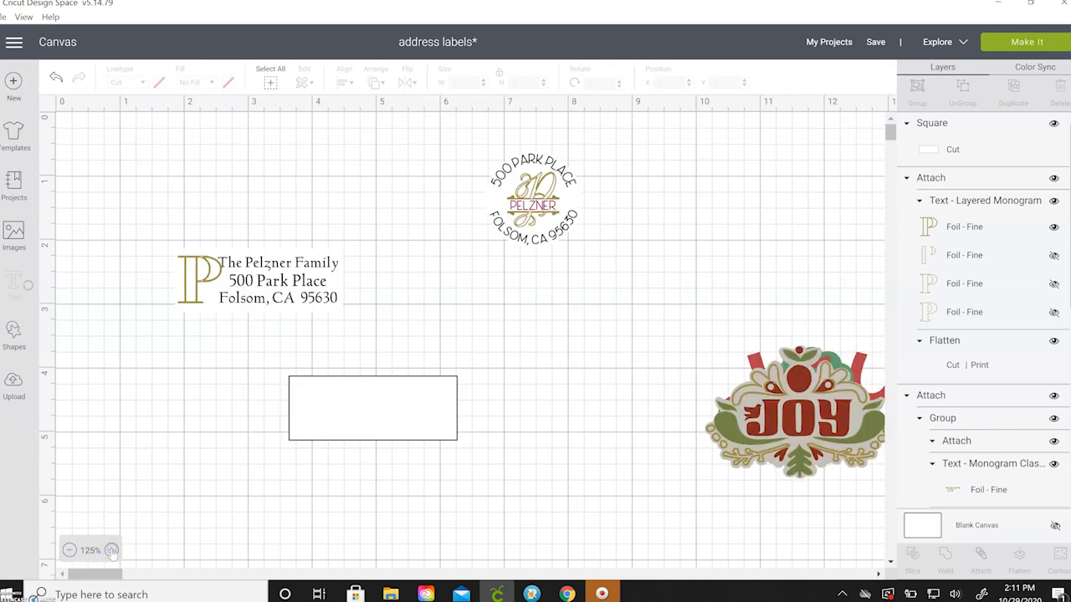
click(112, 550)
scroll(389, 466, down, 2)
drag(387, 404, 315, 392)
click(541, 349)
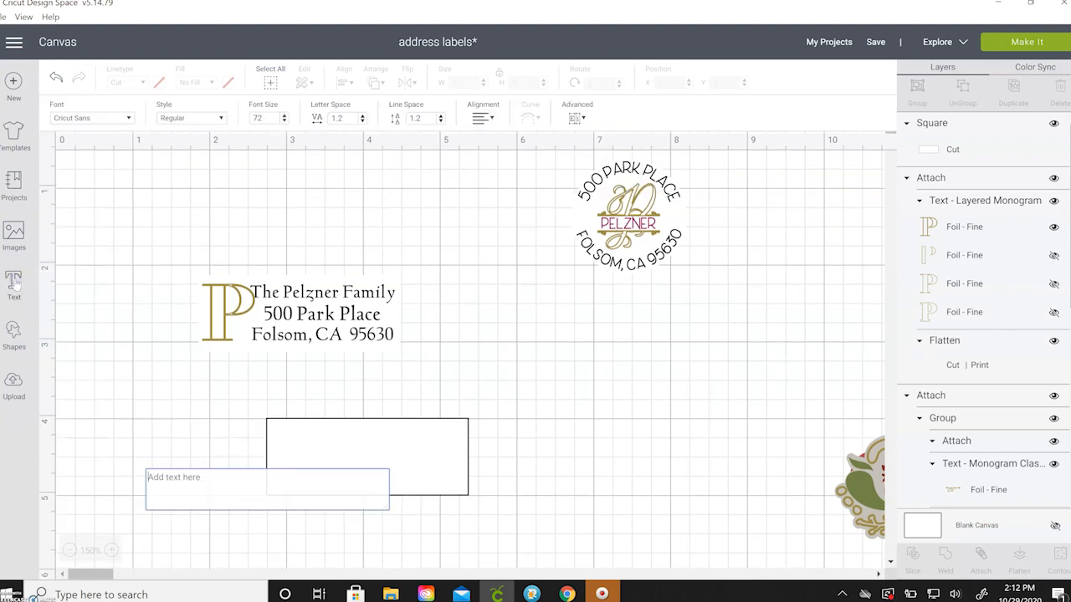
Type a three-line address text: family name, street address, and city with ZIP.
text(The Pelzne)
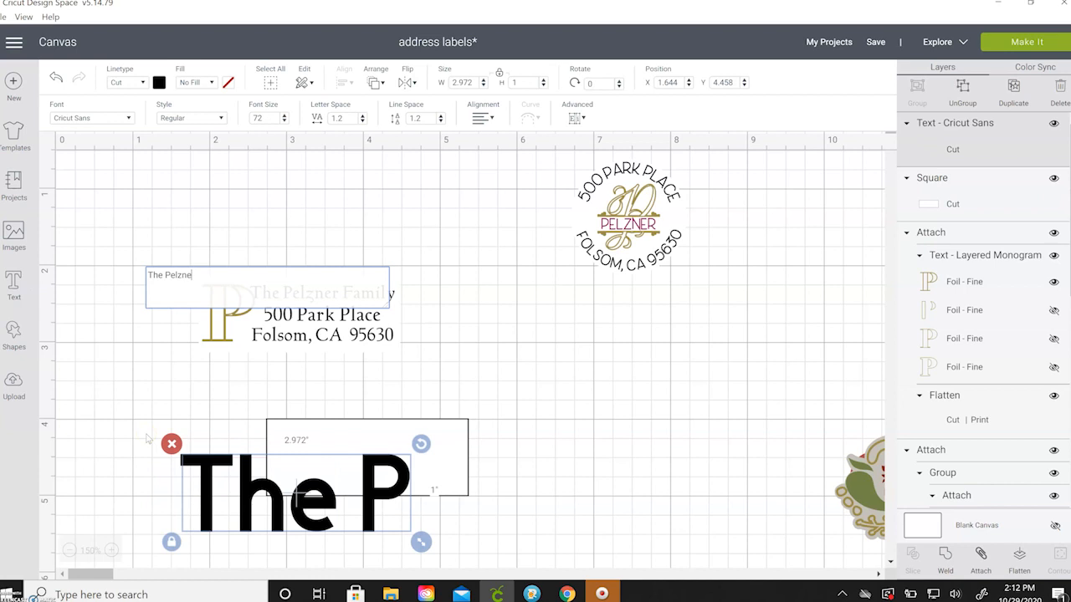
text(r Family)
key(Return)
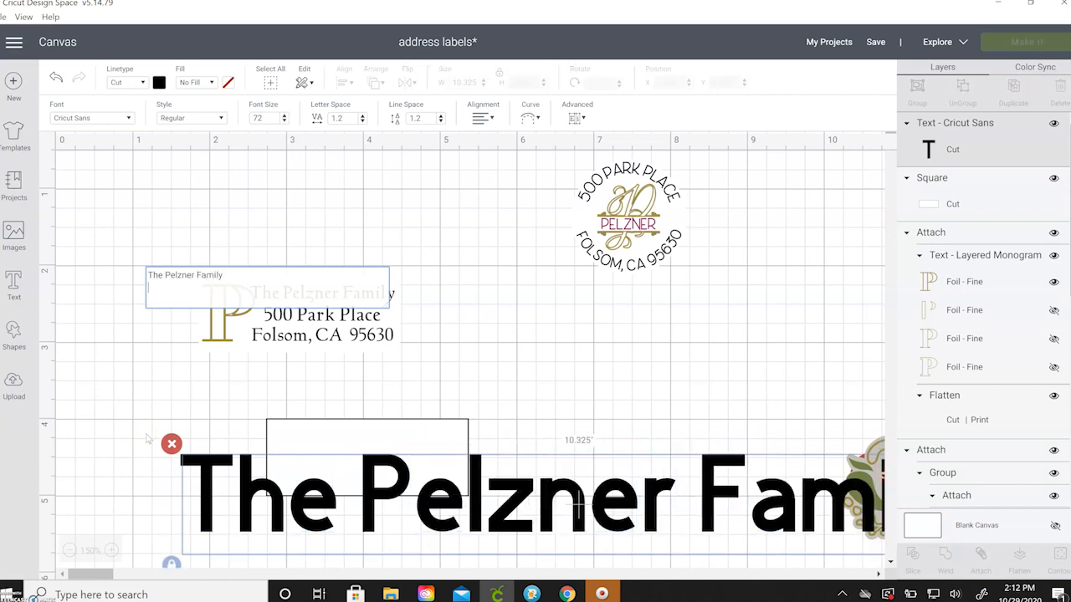
key(Return)
text(Folso)
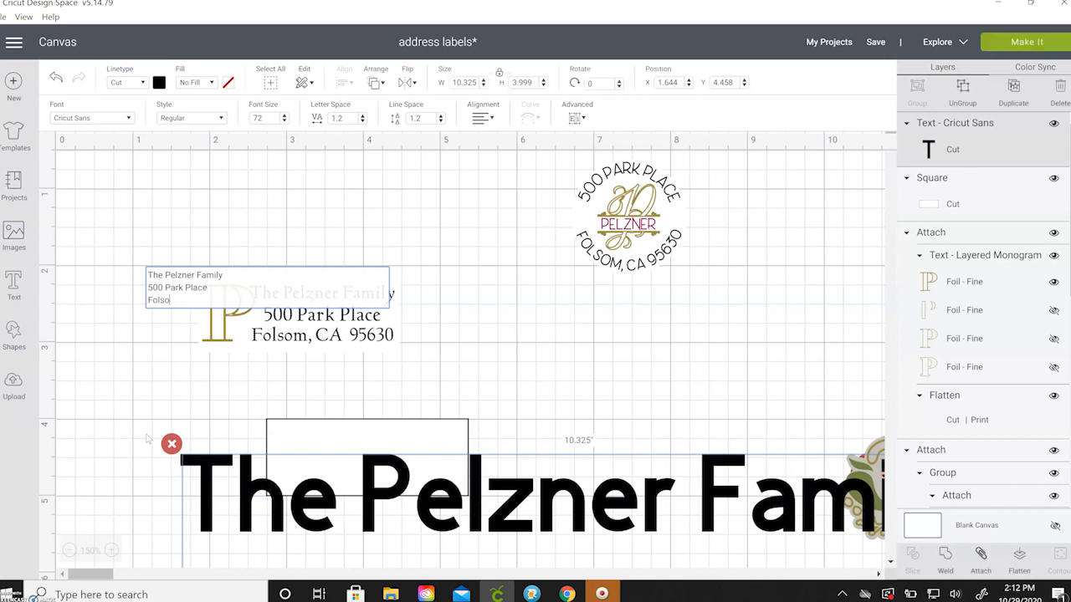
text(m, CA  95630)
Resize the address text to 2 inches wide and place it above the white rectangle.
drag(296, 559, 425, 215)
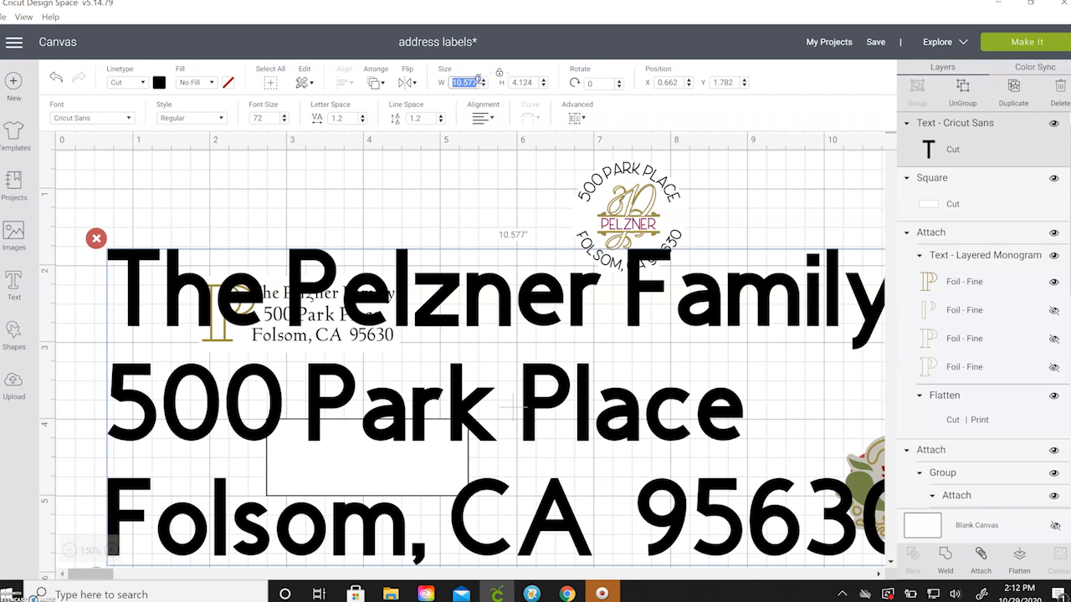
text(2)
key(Return)
drag(185, 280, 429, 400)
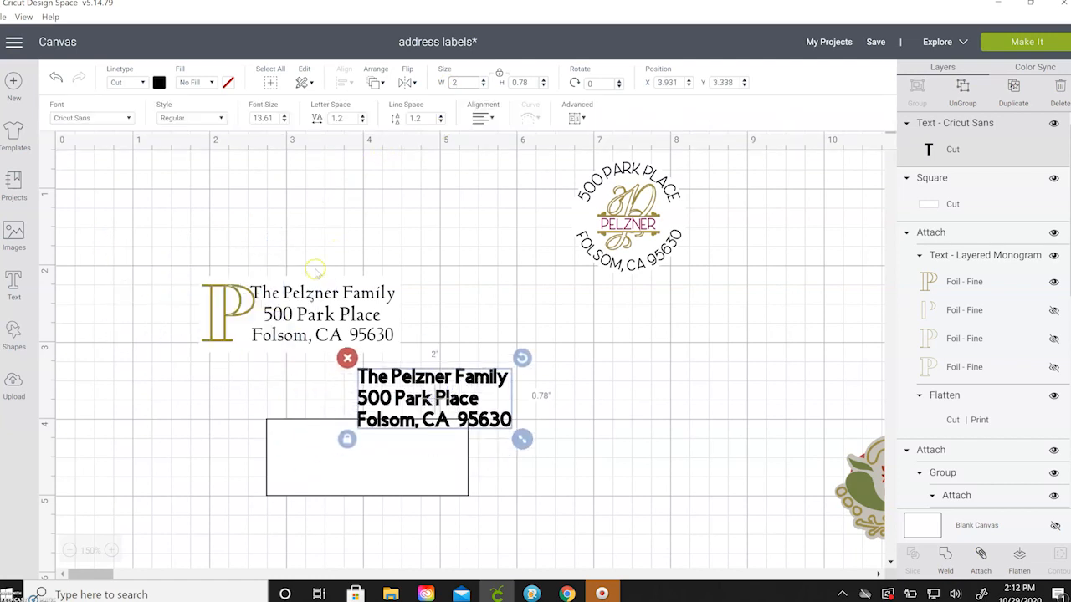
Center-align the three address lines and reselect the black address text.
click(483, 118)
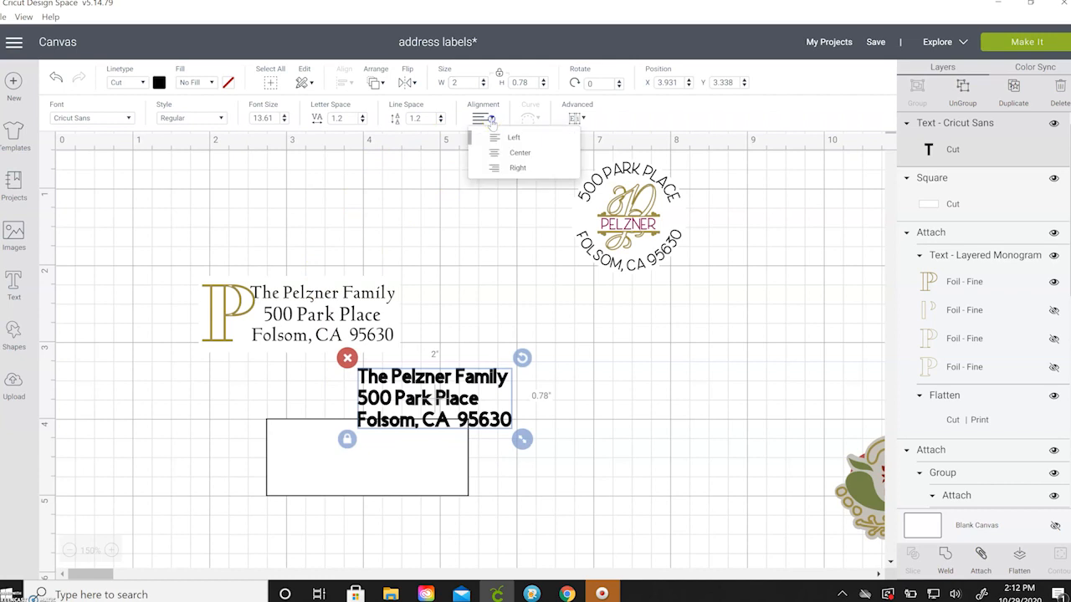
click(510, 152)
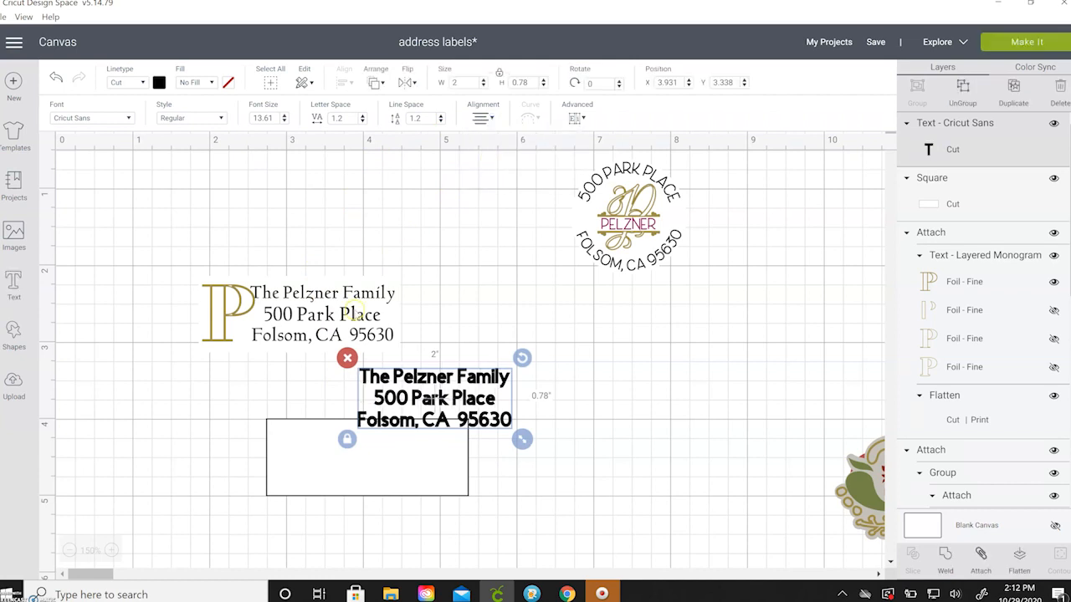
click(356, 307)
click(414, 389)
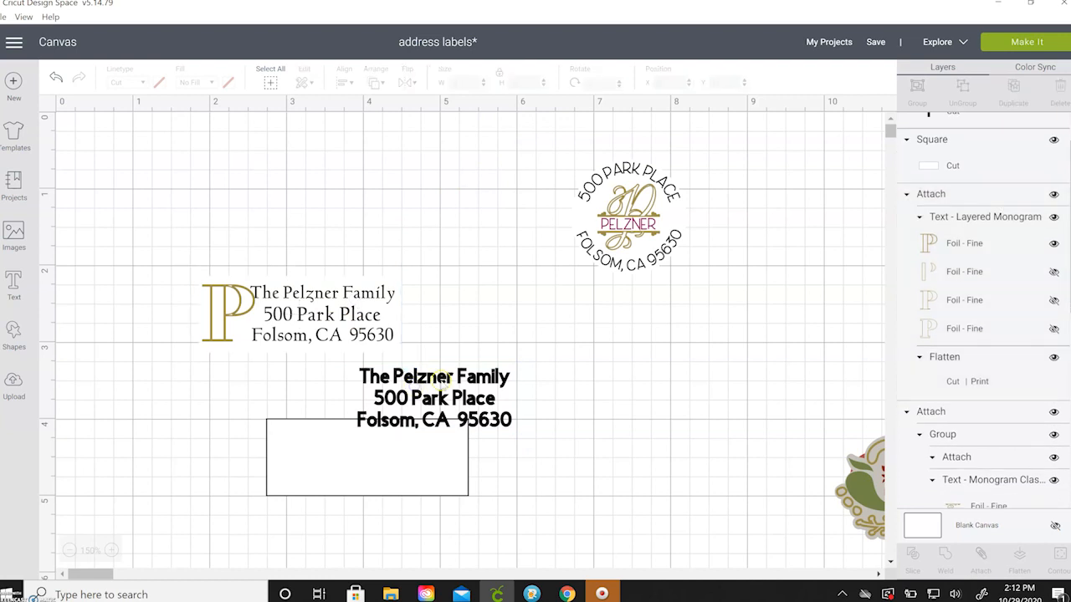
click(443, 381)
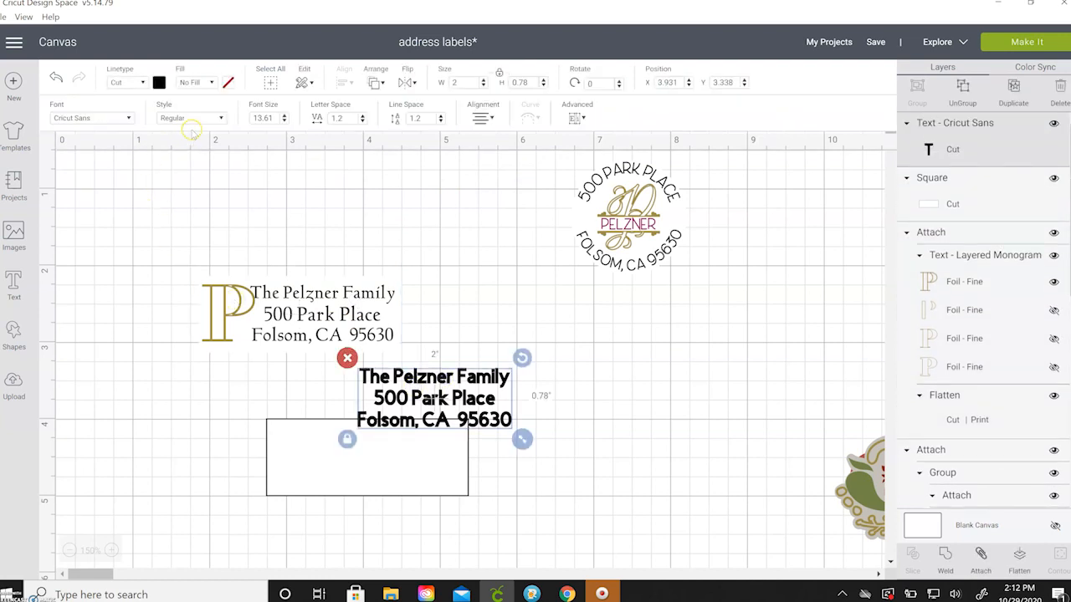
Filter the font list to writing fonts and try Base Camp on the address text.
click(127, 117)
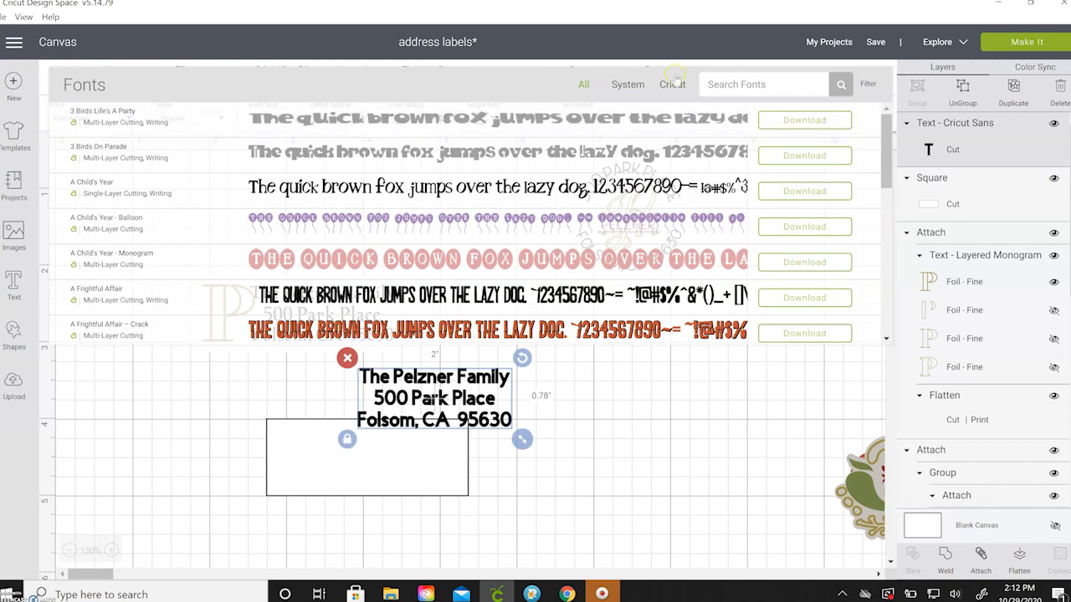
click(868, 84)
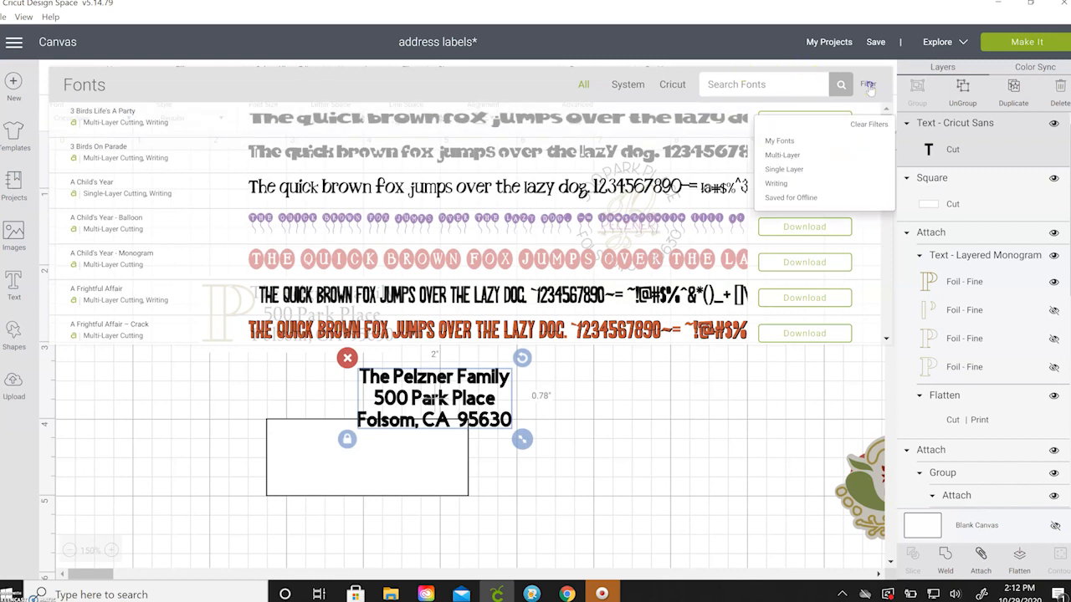
click(782, 185)
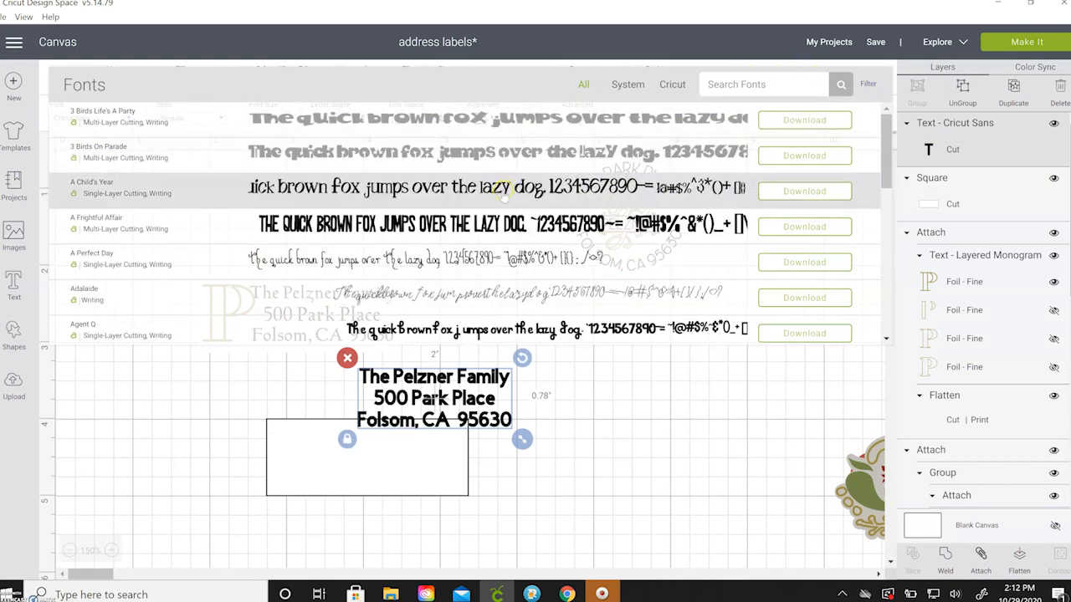
scroll(504, 192, down, 5)
scroll(499, 209, down, 1)
scroll(499, 209, down, 5)
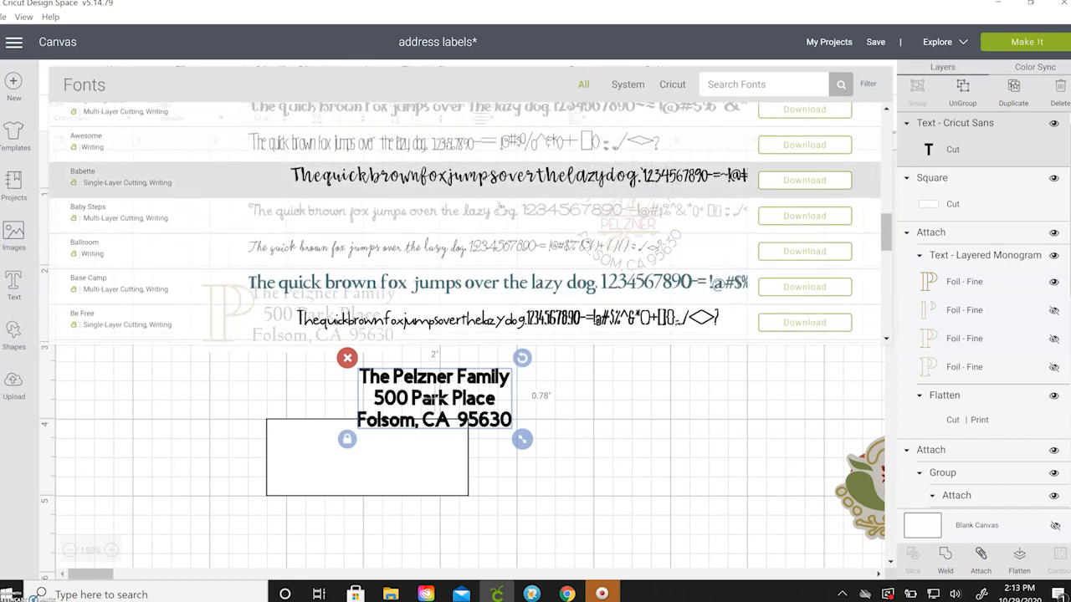
scroll(500, 207, down, 2)
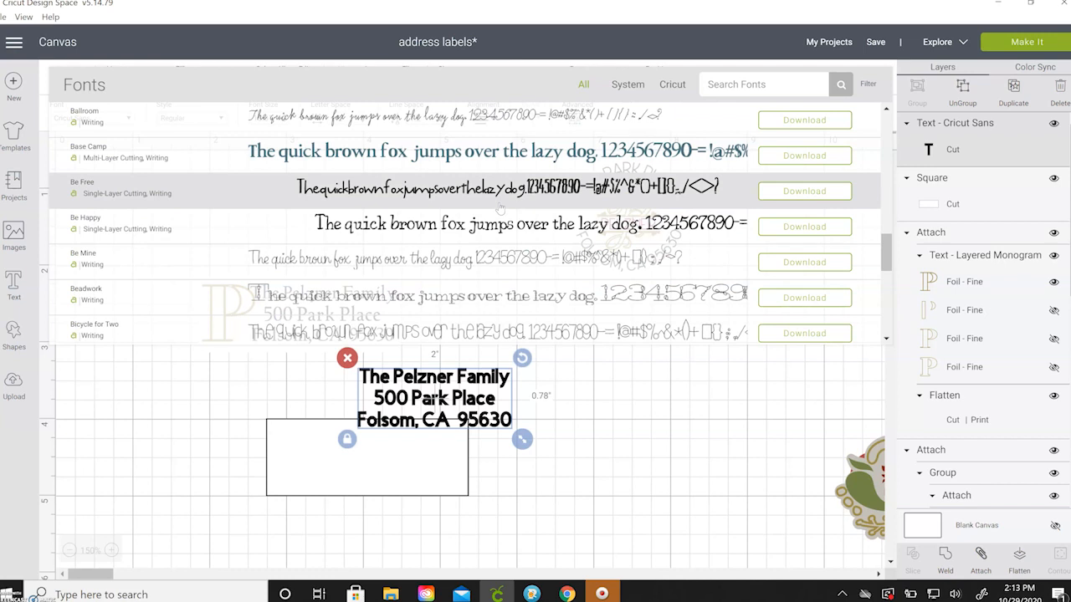
click(466, 156)
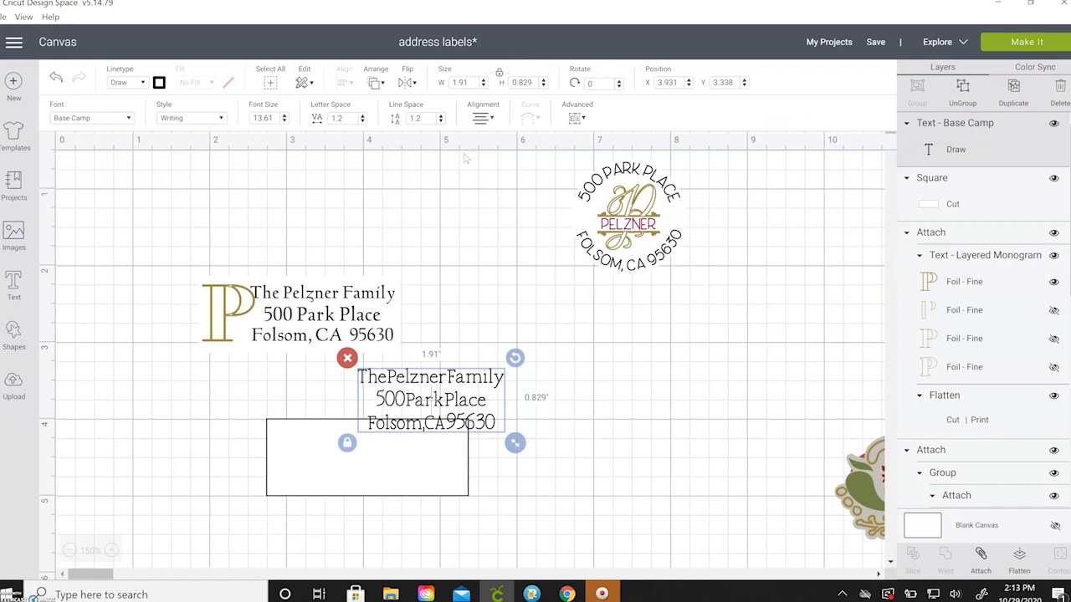
Try Flower Market 1, then apply the Close to My Heart - You Are Here font.
click(92, 118)
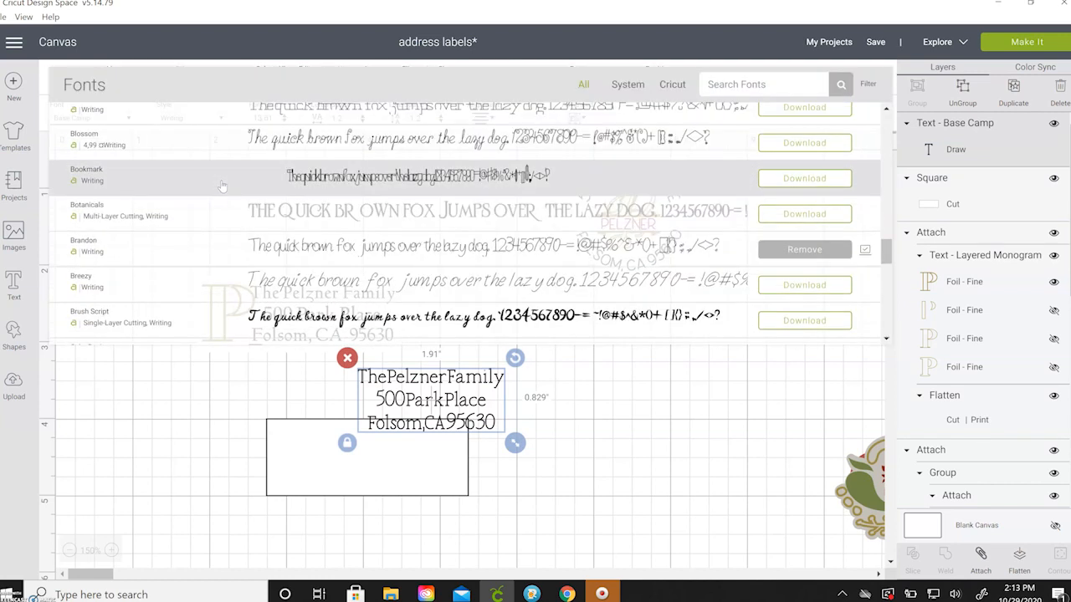
scroll(223, 185, down, 5)
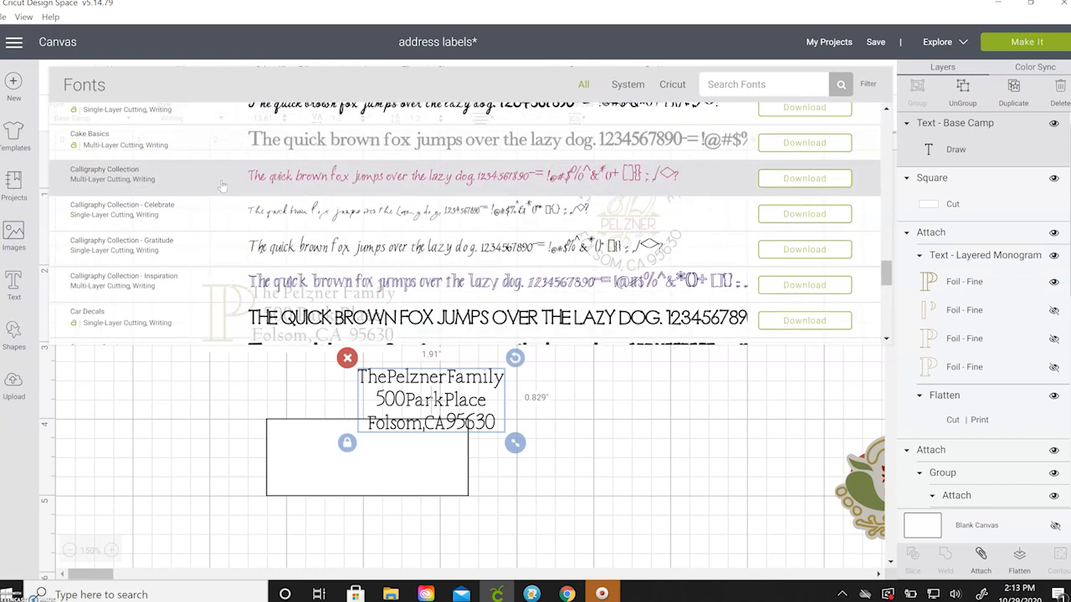
scroll(223, 185, down, 8)
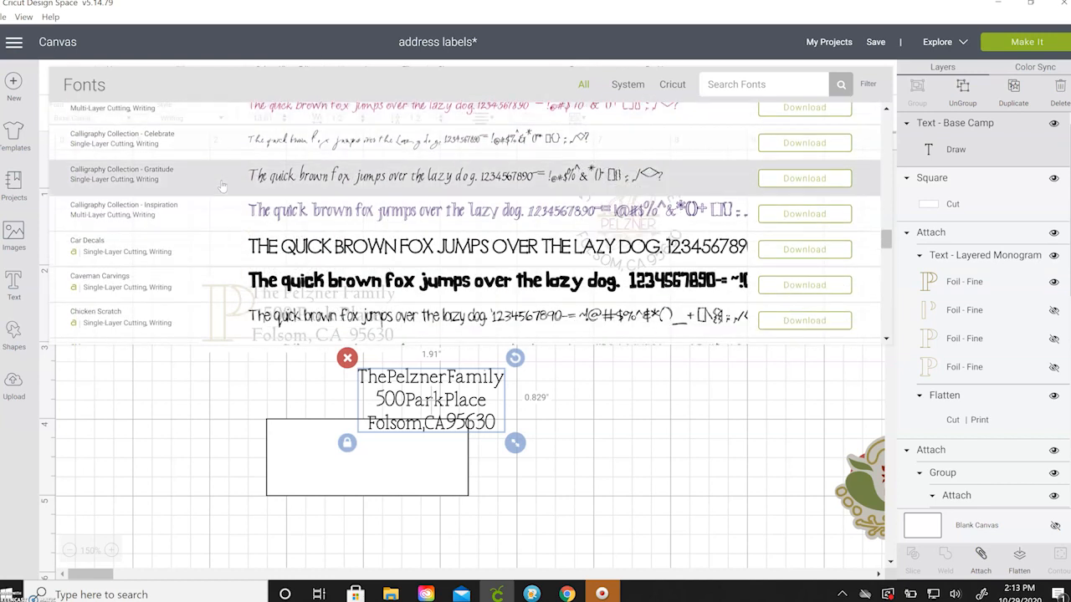
scroll(223, 184, down, 4)
click(132, 176)
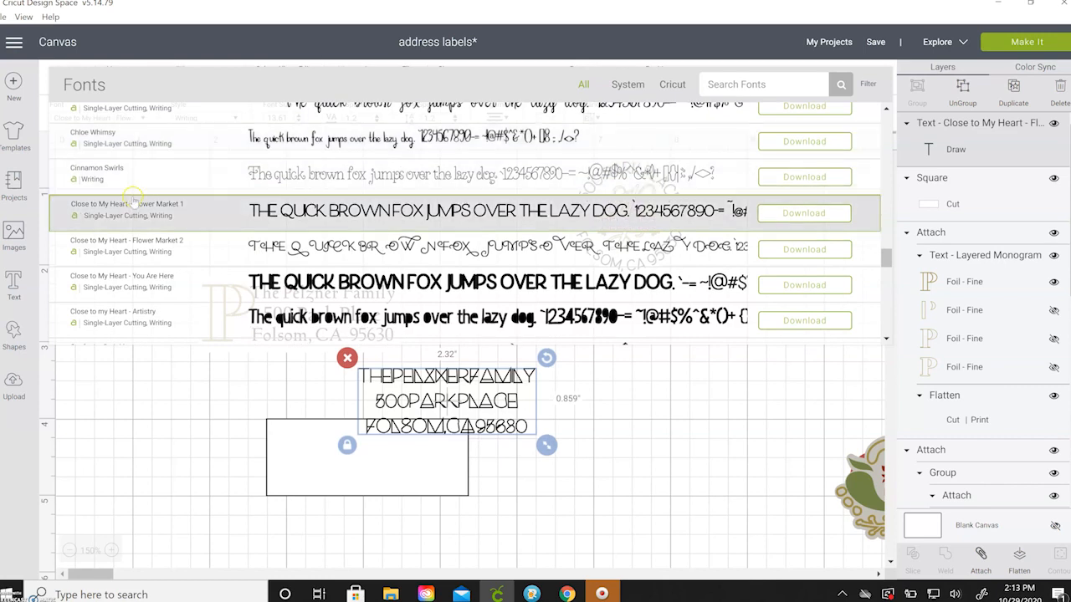
click(130, 279)
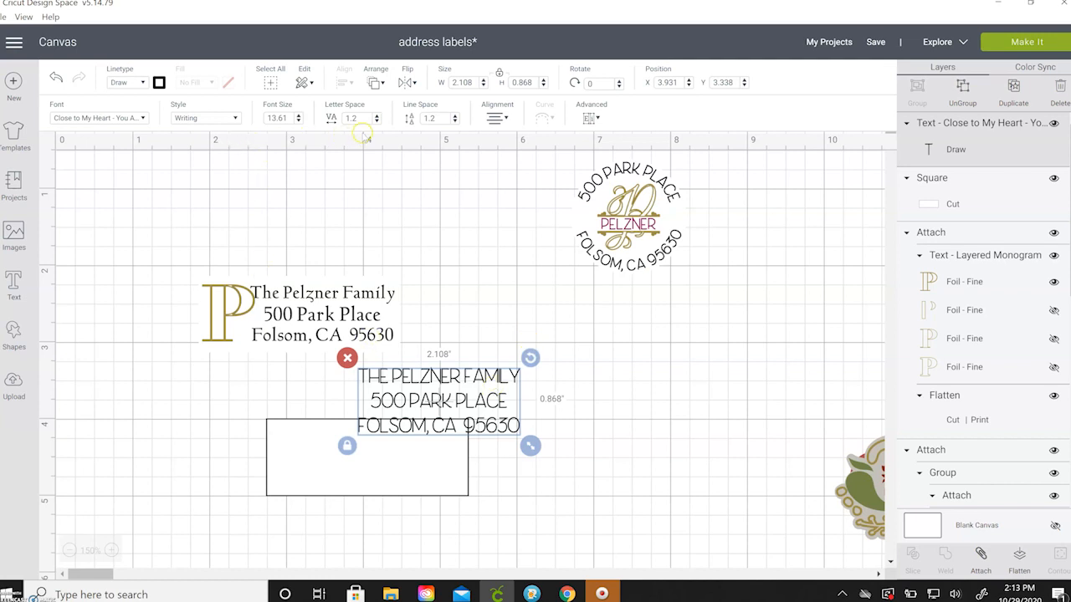
Tighten the address line spacing to -0.3 and move the text onto the rectangle.
click(455, 121)
click(455, 122)
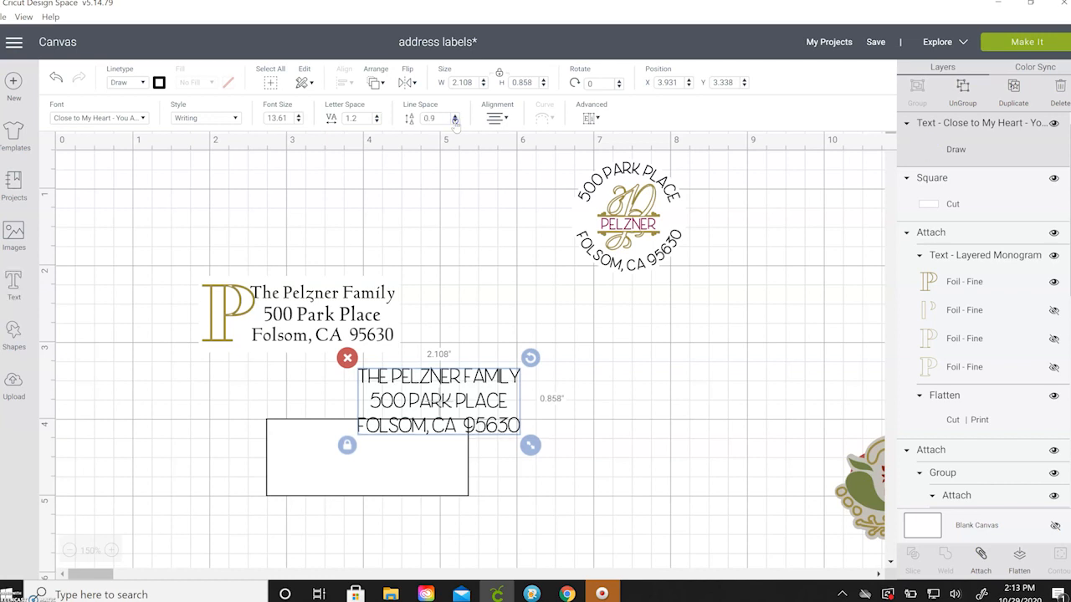
click(441, 178)
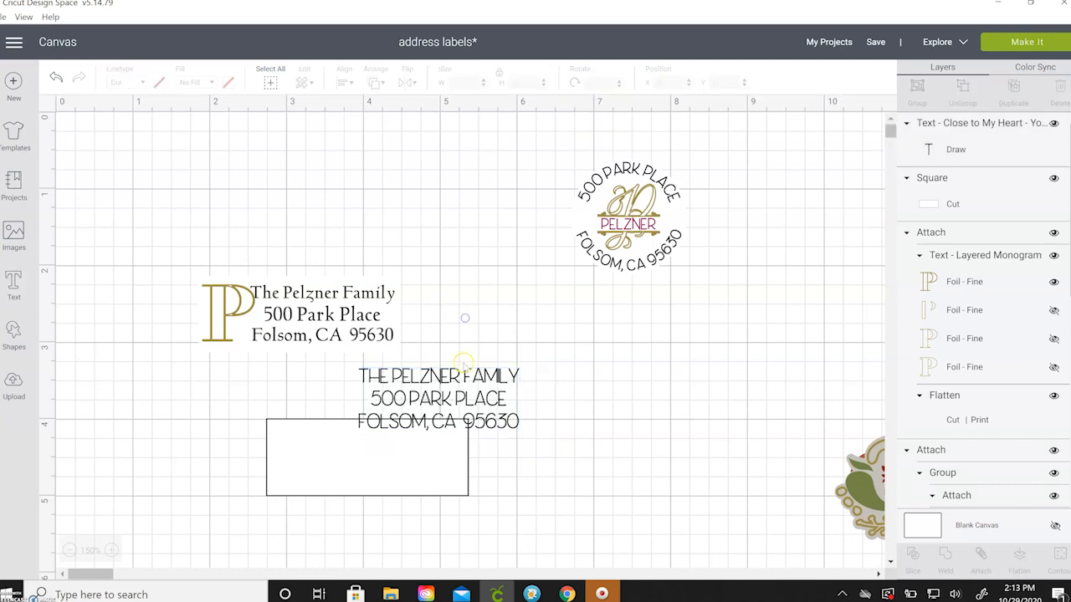
drag(507, 394, 444, 452)
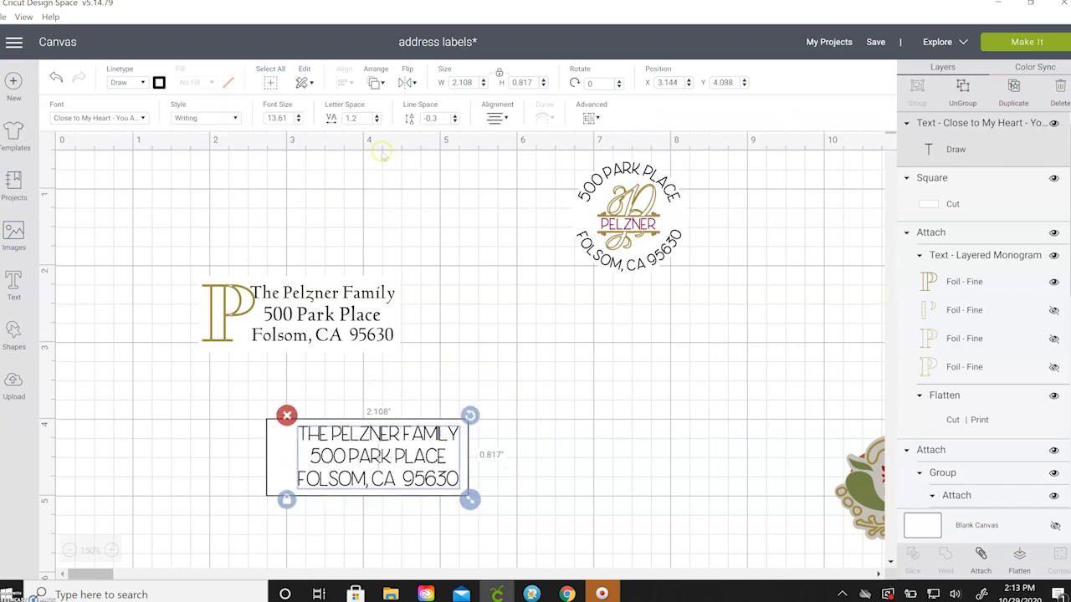
Widen the address letter spacing by six steps and nudge the text into the rectangle.
click(377, 118)
click(377, 117)
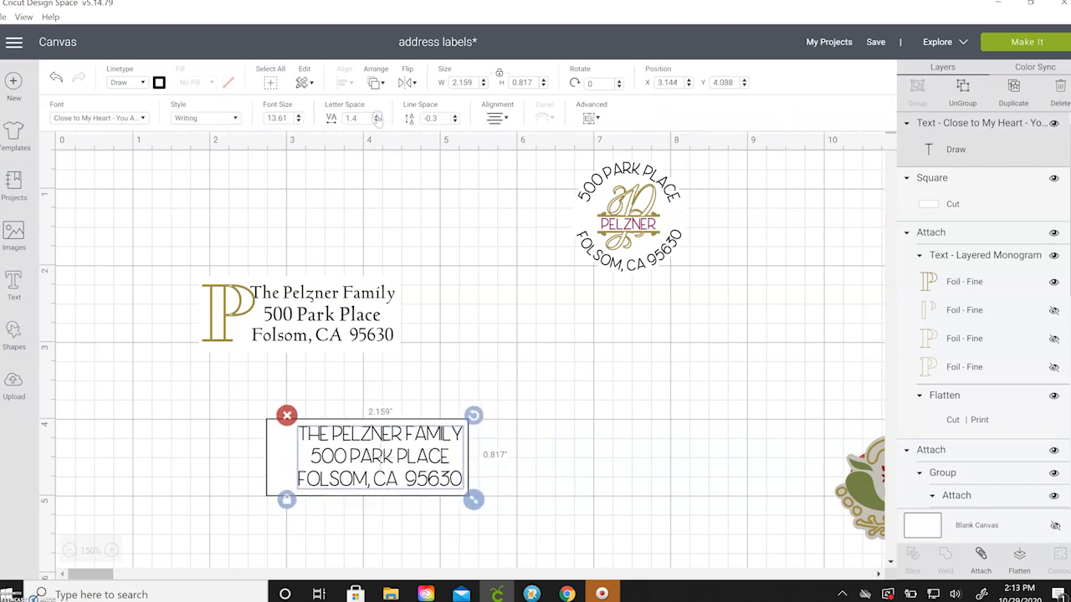
click(377, 117)
click(377, 117)
click(377, 117)
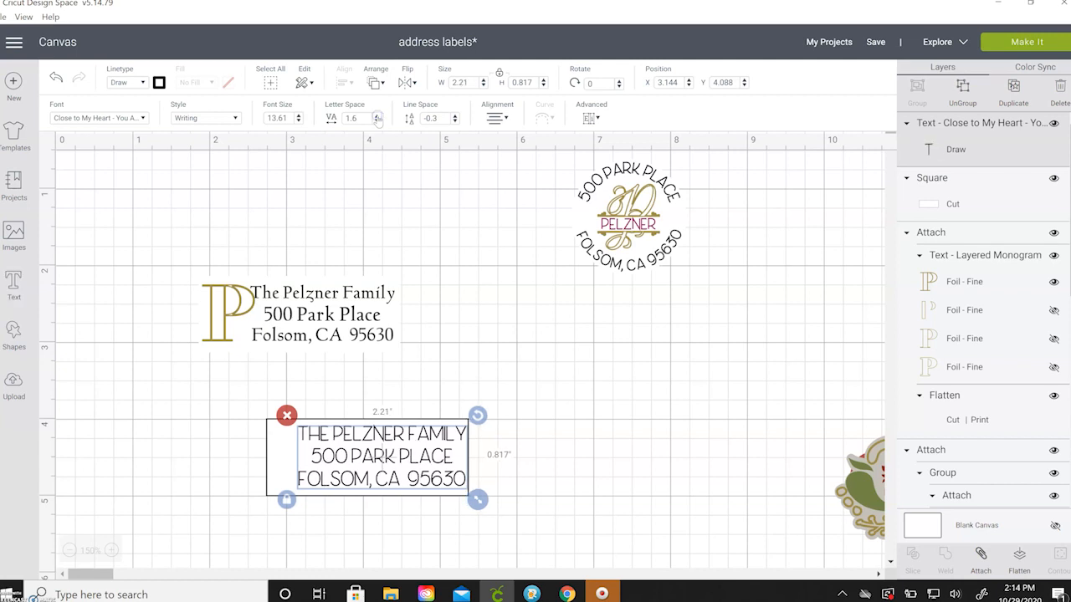
click(377, 117)
drag(393, 431, 390, 433)
click(453, 370)
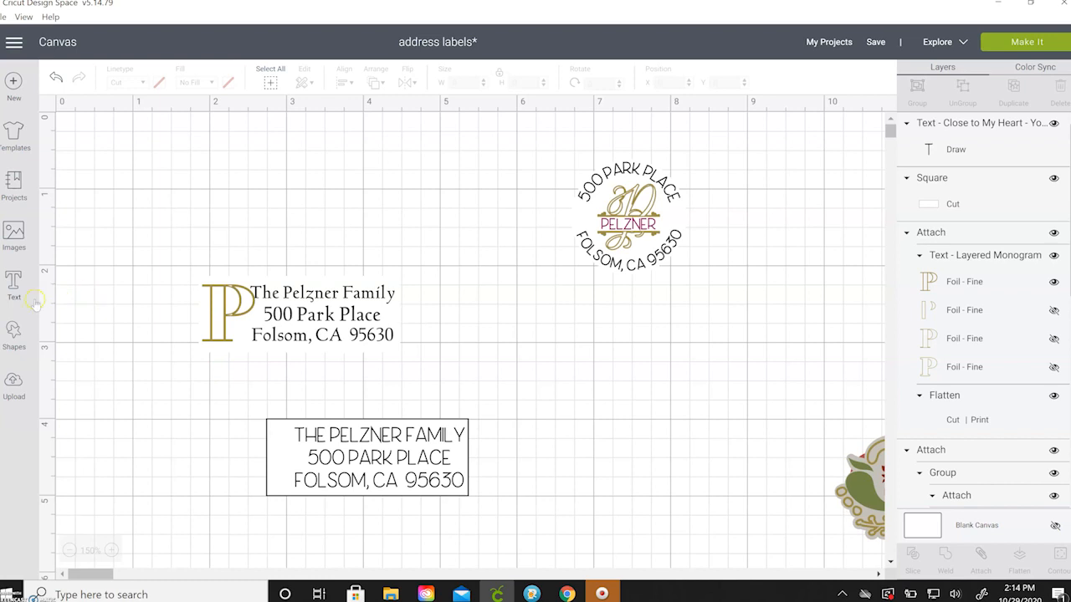
Add a letter P in the Layered Monogram font with Regular style.
click(14, 284)
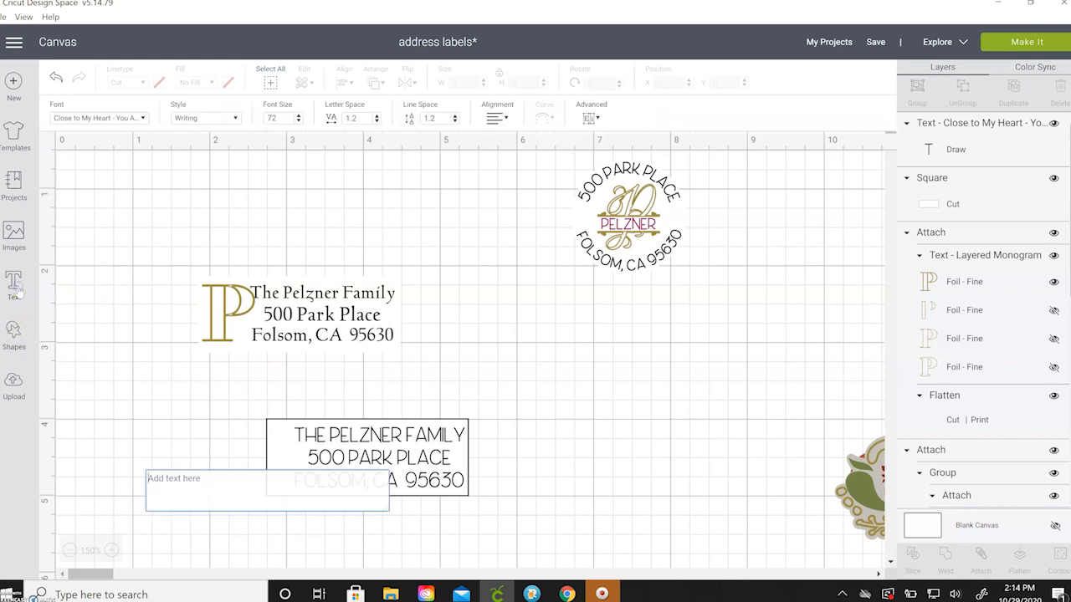
text(P)
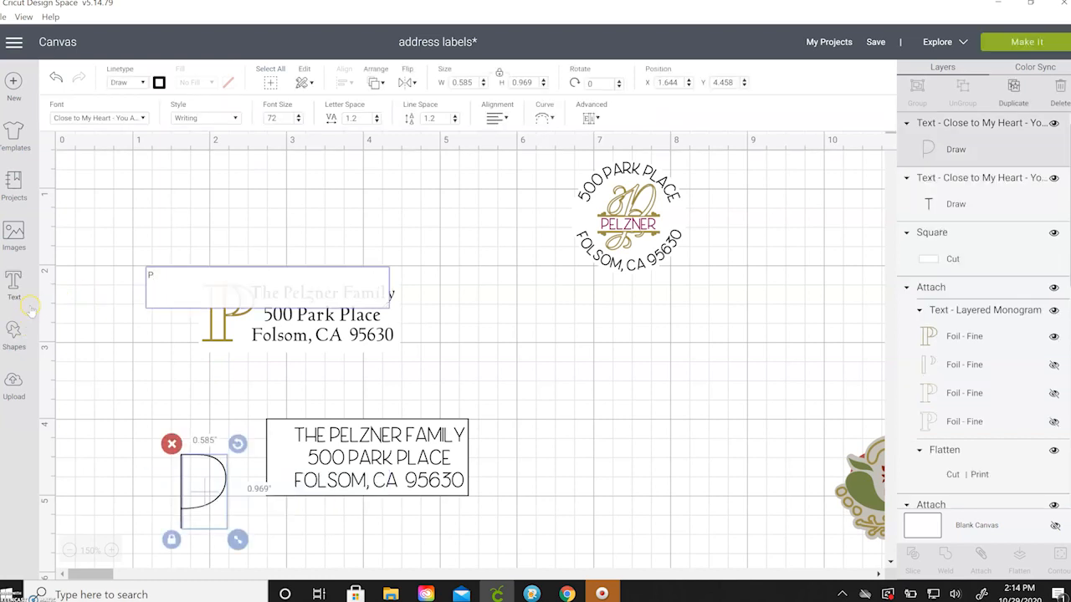
click(138, 119)
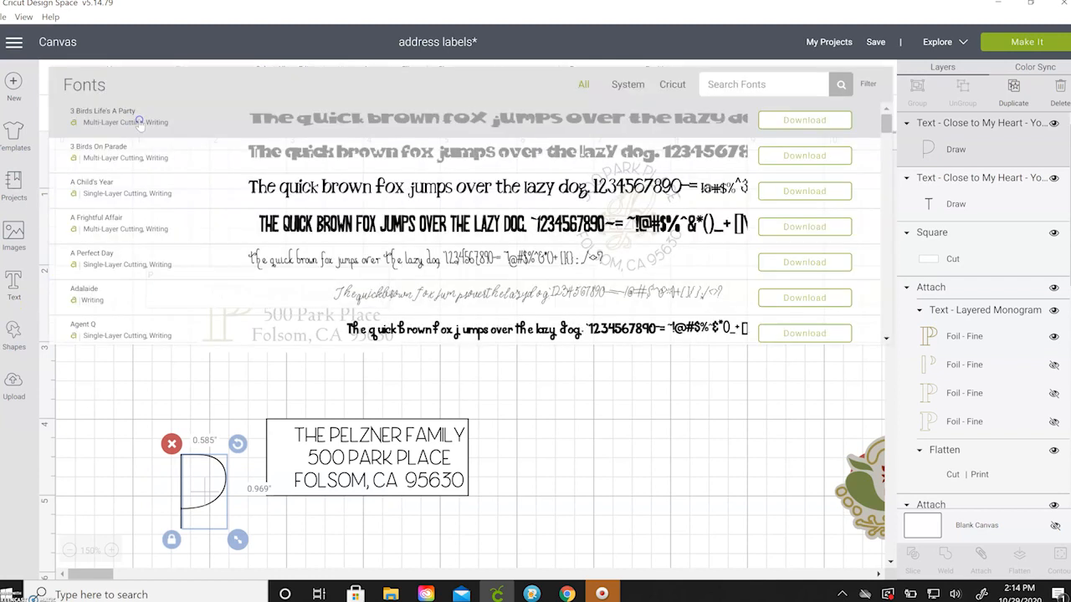
click(721, 85)
text(monogr)
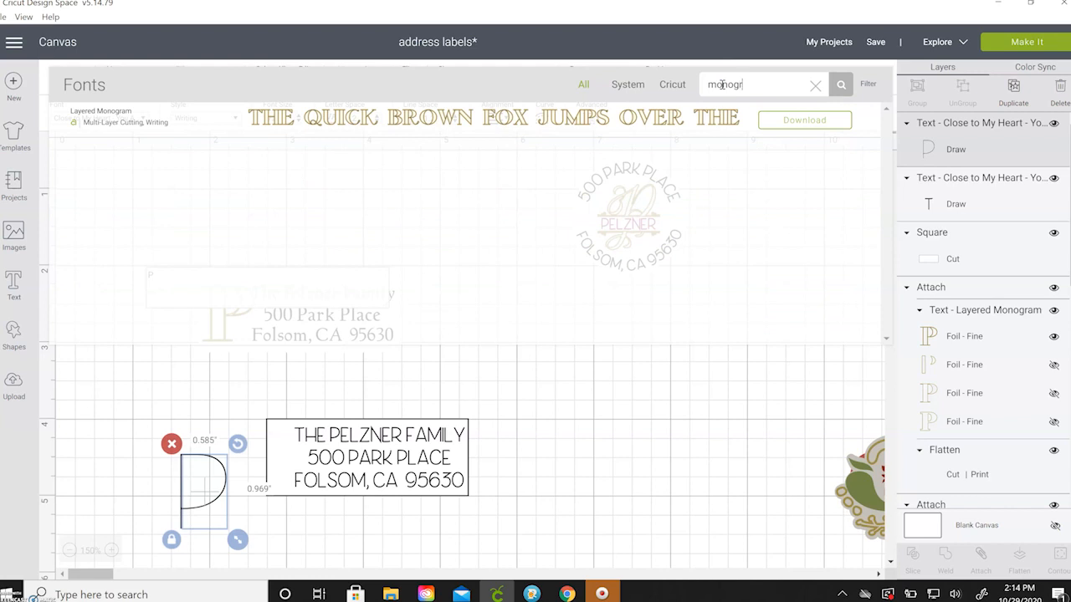
click(326, 118)
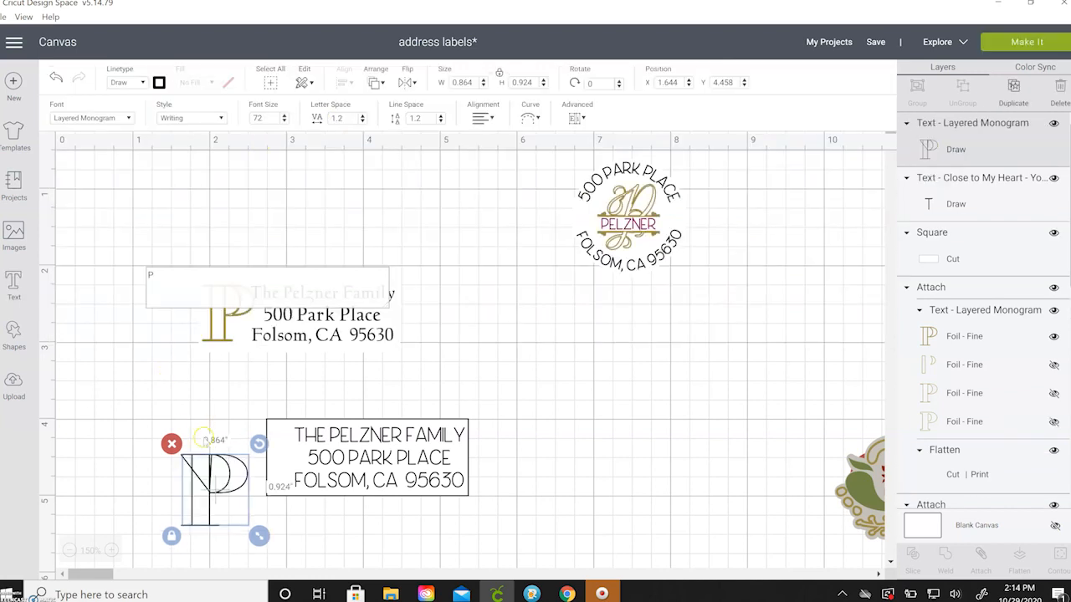
drag(202, 470, 169, 407)
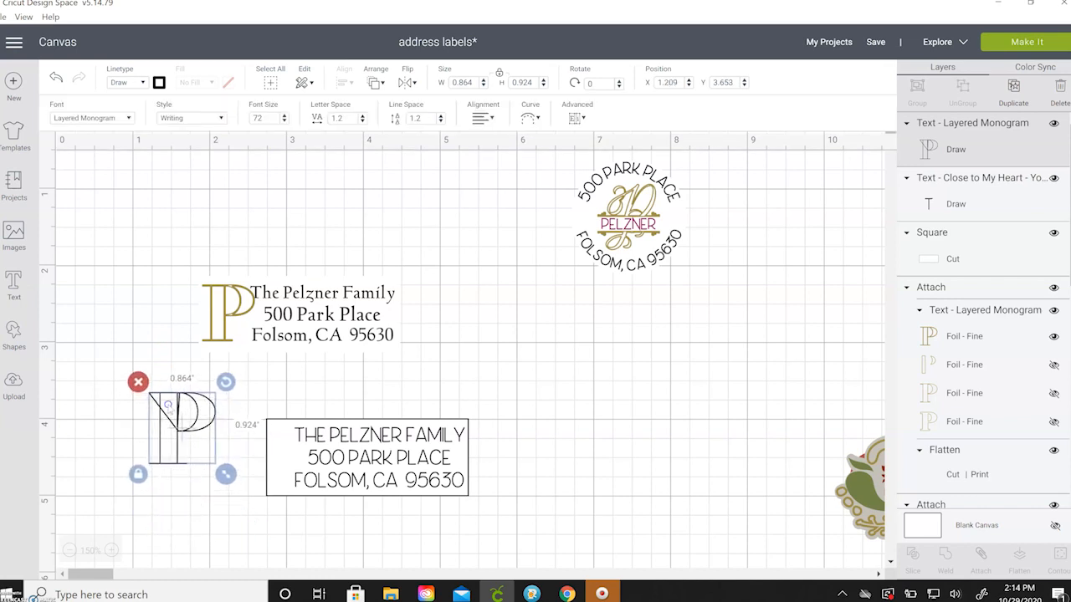
click(214, 118)
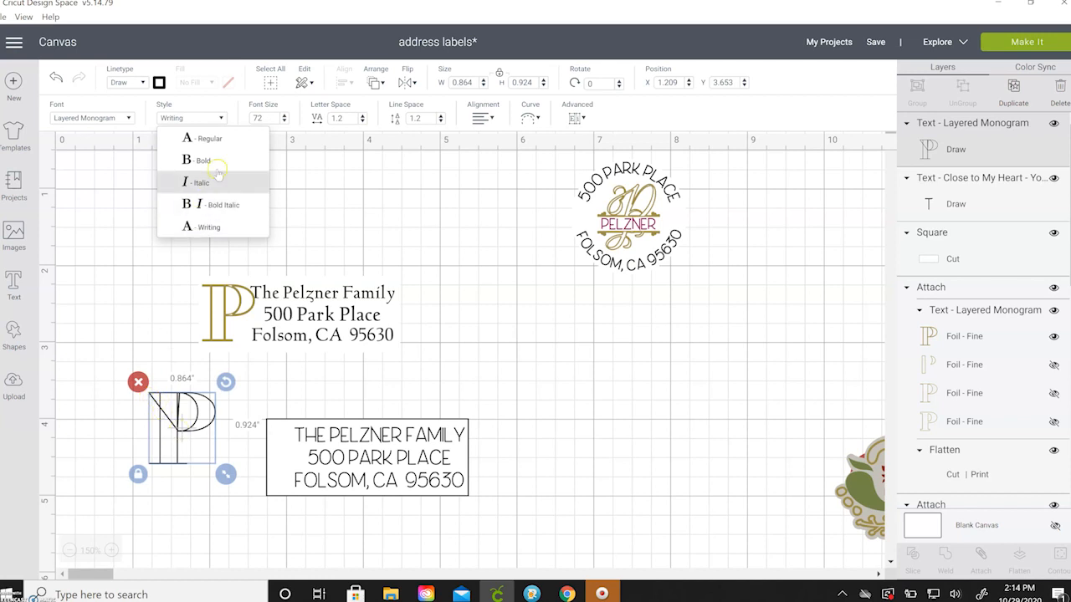
click(209, 139)
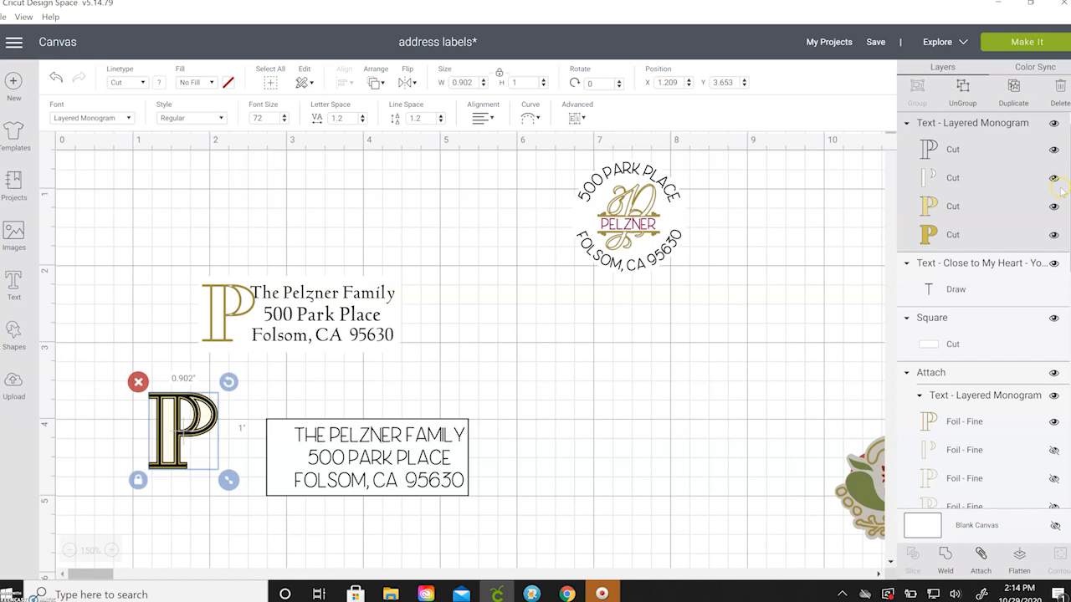
Ungroup the monogram, delete the yellow filled layers, and place the outline P left of the address label.
click(1029, 174)
click(810, 159)
click(963, 92)
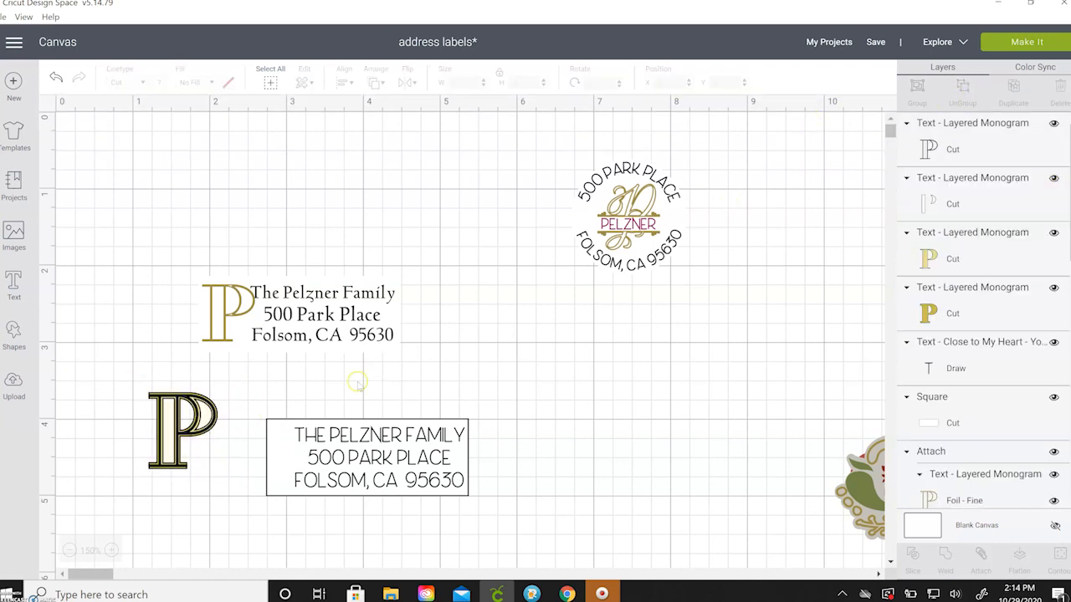
drag(188, 402, 331, 400)
drag(123, 376, 226, 486)
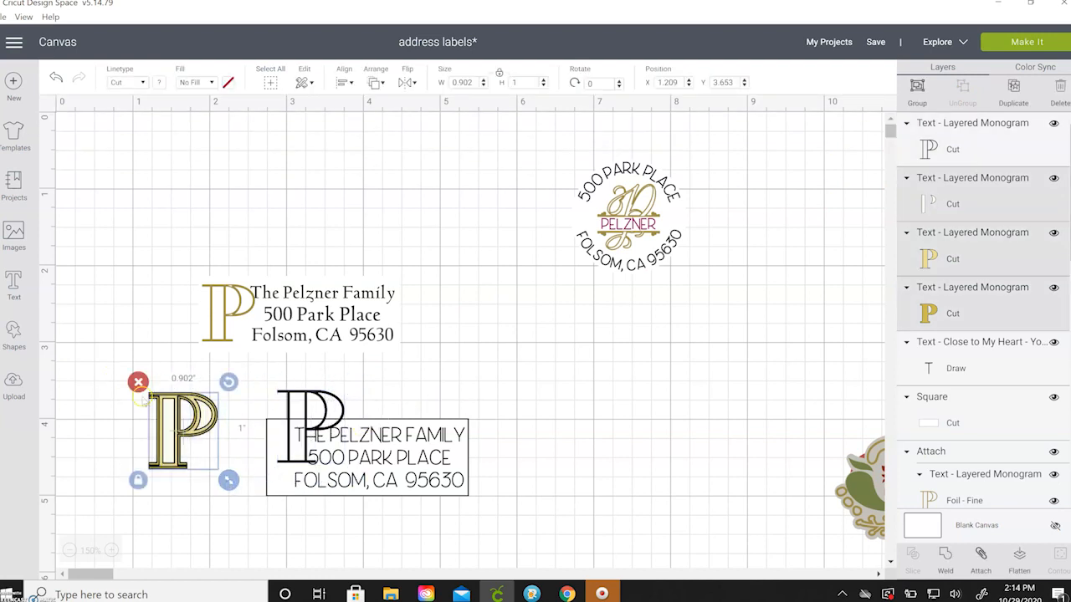
click(136, 381)
drag(285, 403, 186, 394)
Give the outline P a gold Foil – Fine linetype and shrink it to 0.744 × 0.805 inches.
click(131, 284)
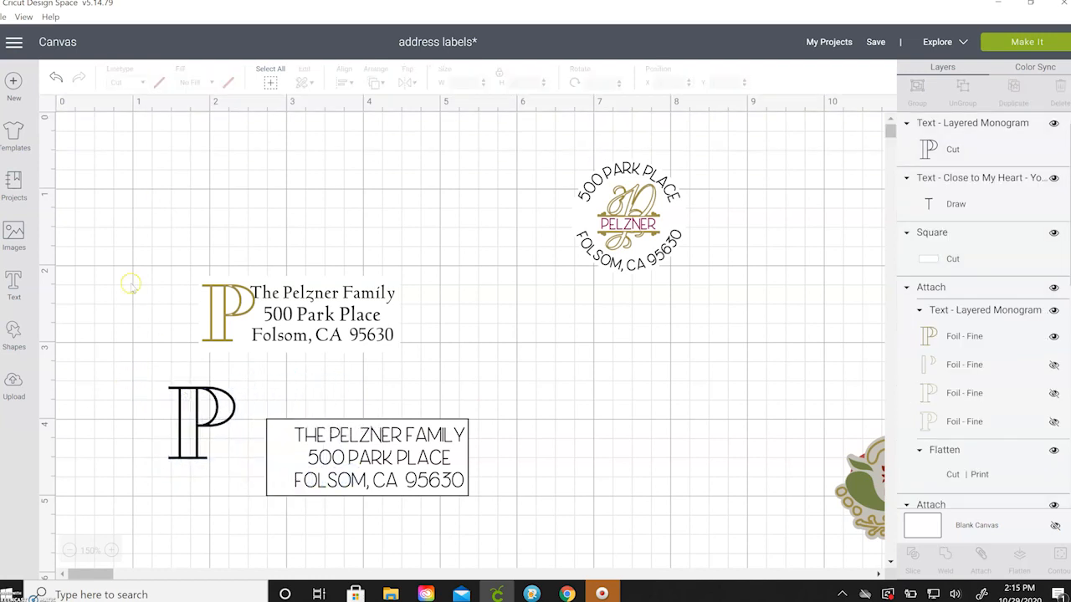
click(210, 420)
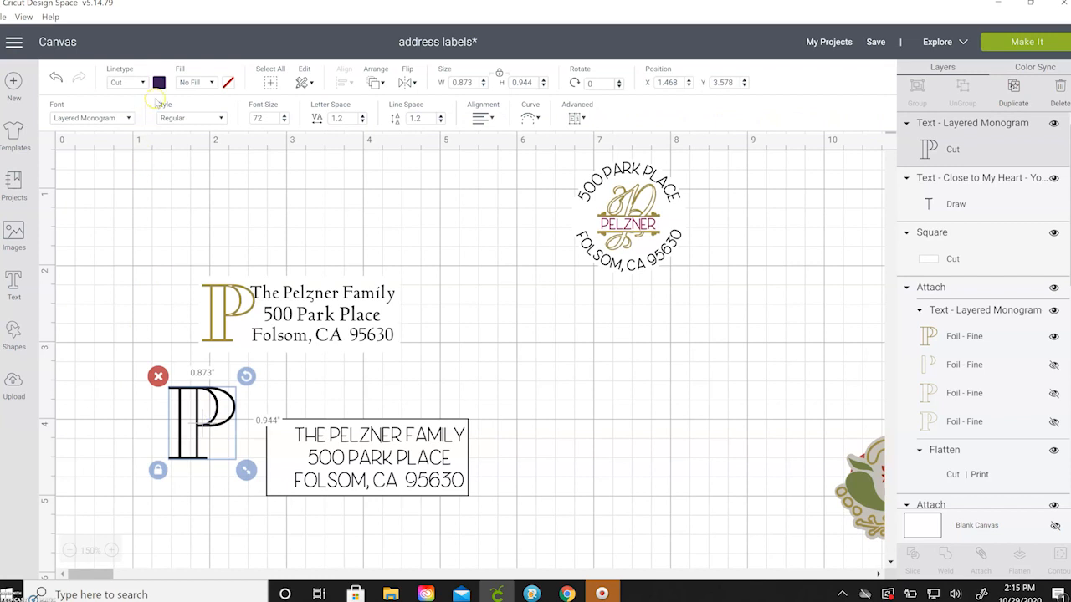
click(143, 83)
mouse_move(148, 163)
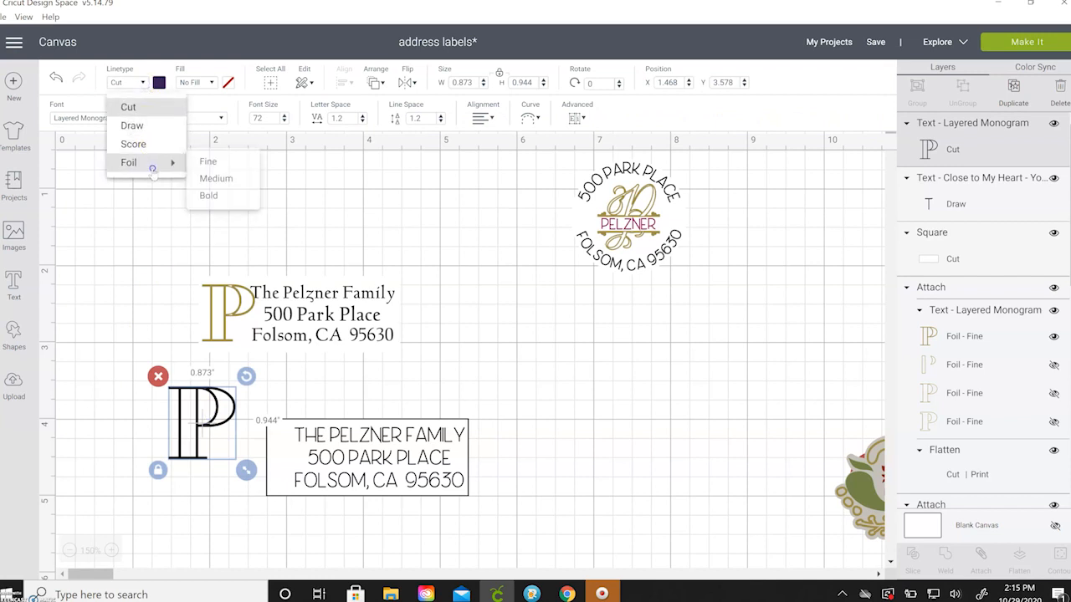
click(210, 164)
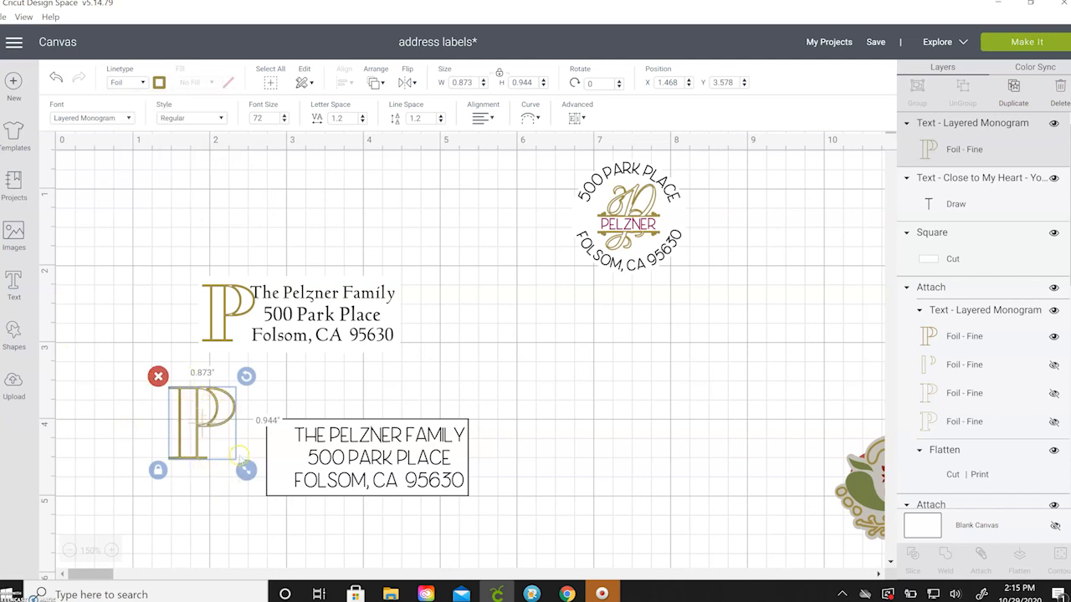
drag(245, 470, 236, 459)
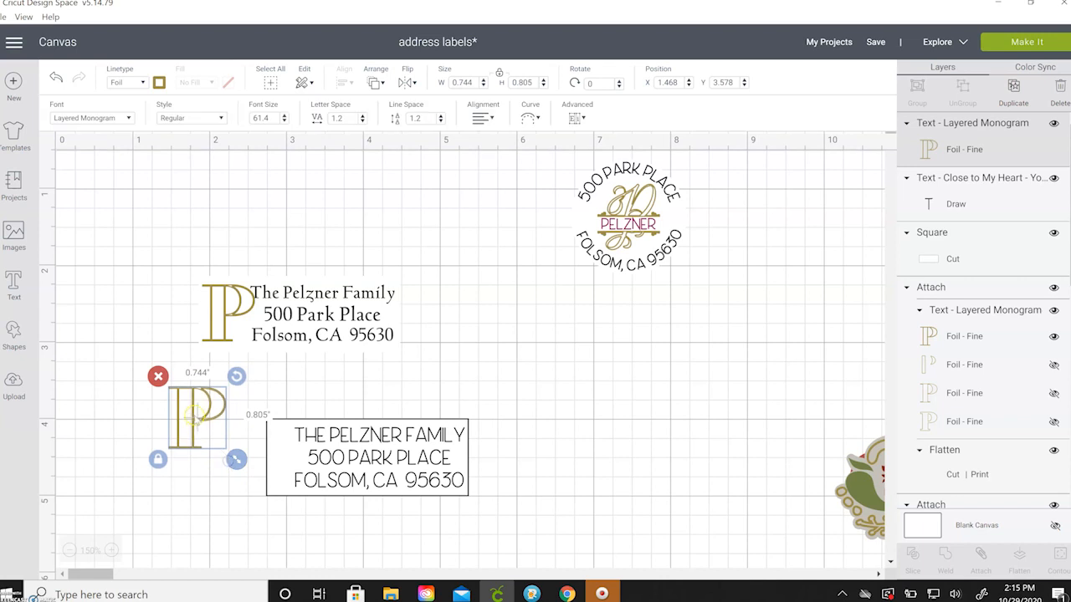
click(159, 83)
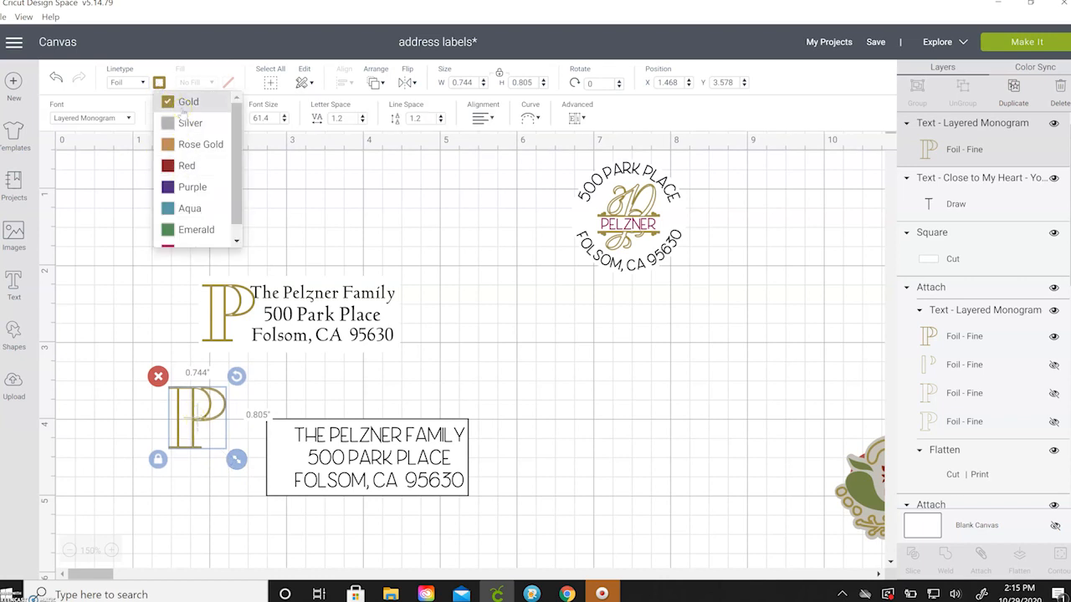
click(118, 189)
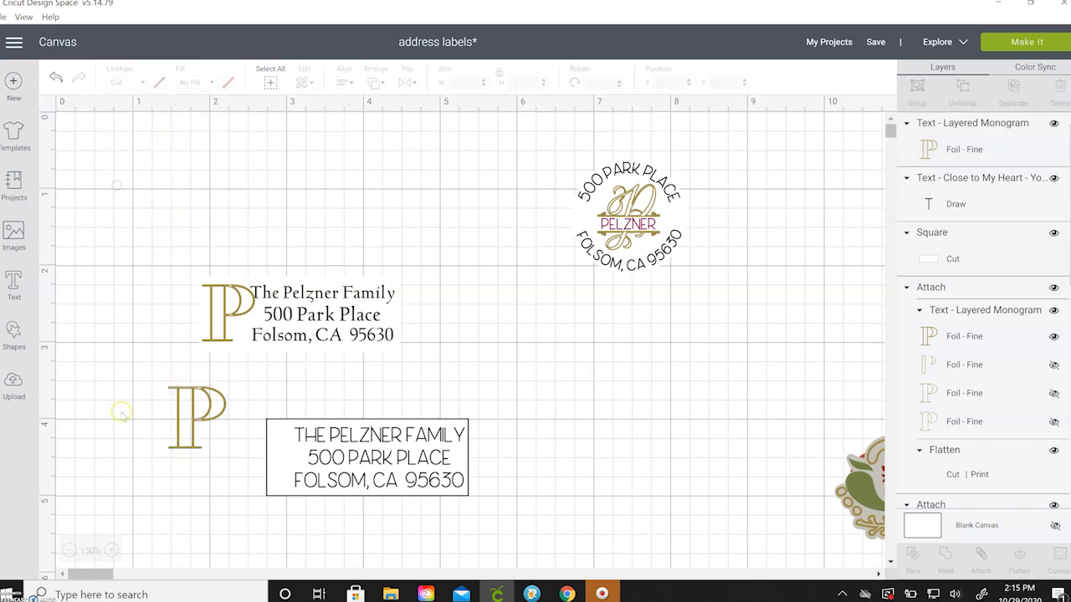
Shrink the P onto the label's left side and move the rectangle just below the address text.
drag(223, 448, 283, 474)
mouse_move(332, 500)
mouse_down()
mouse_move(324, 492)
mouse_move(334, 499)
mouse_up()
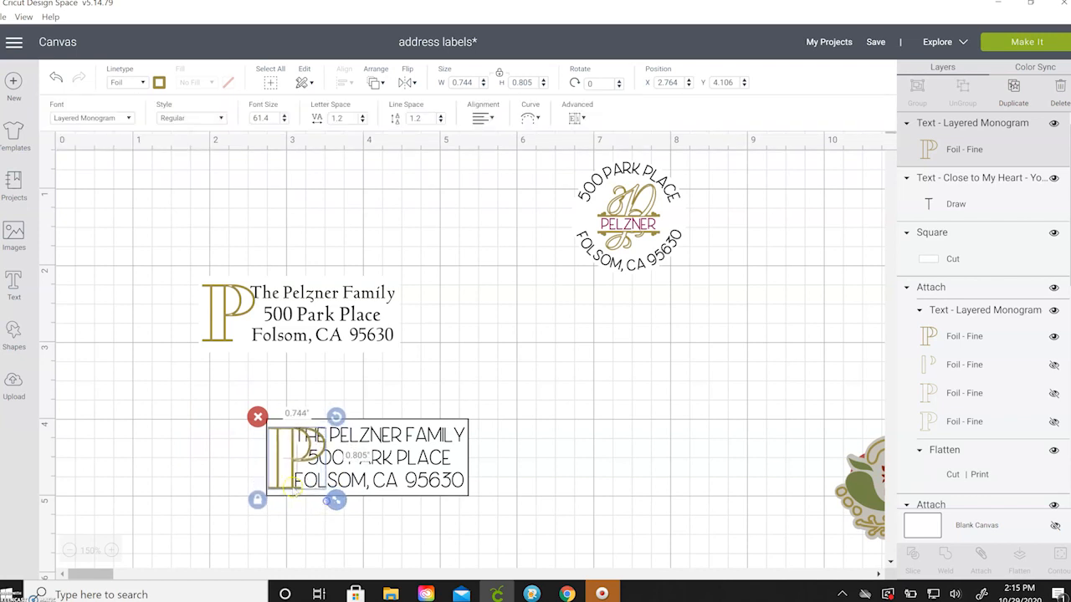
click(403, 470)
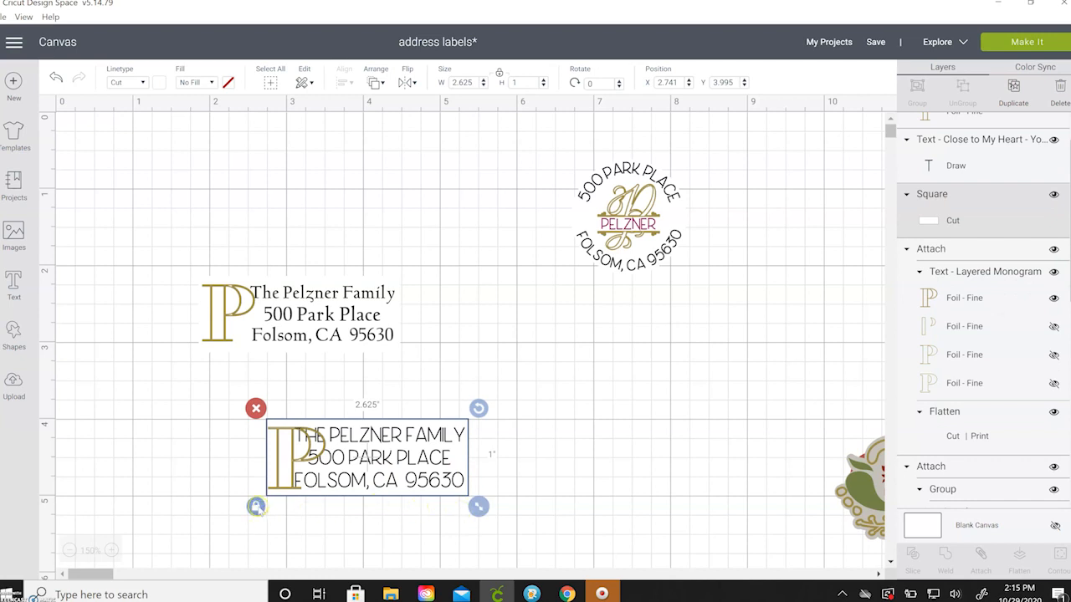
drag(478, 507, 460, 512)
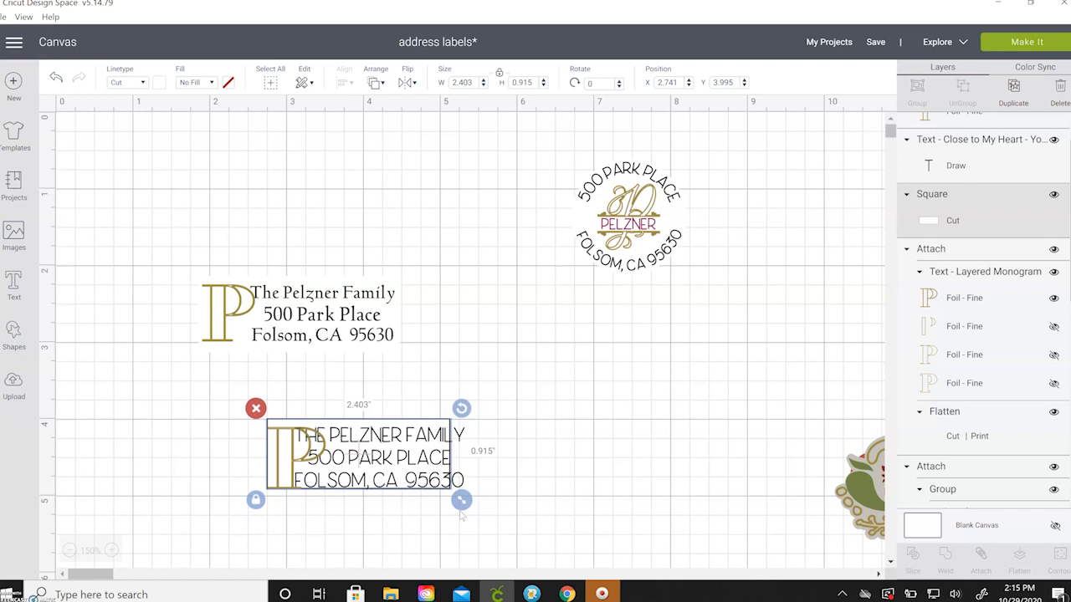
key(ctrl+z)
click(418, 484)
drag(418, 474, 383, 546)
Fit the address text, narrowed to 1.773 inches, and the gold P inside the rectangle.
click(381, 461)
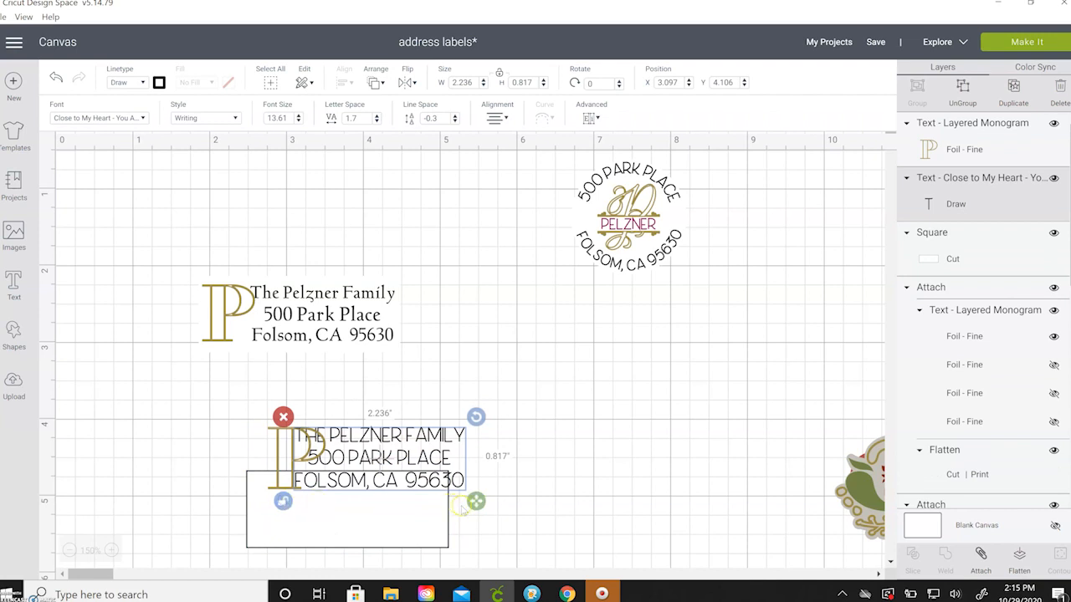
mouse_move(484, 506)
mouse_down()
mouse_move(464, 499)
mouse_move(492, 490)
mouse_up()
drag(405, 456, 402, 509)
drag(288, 444, 271, 500)
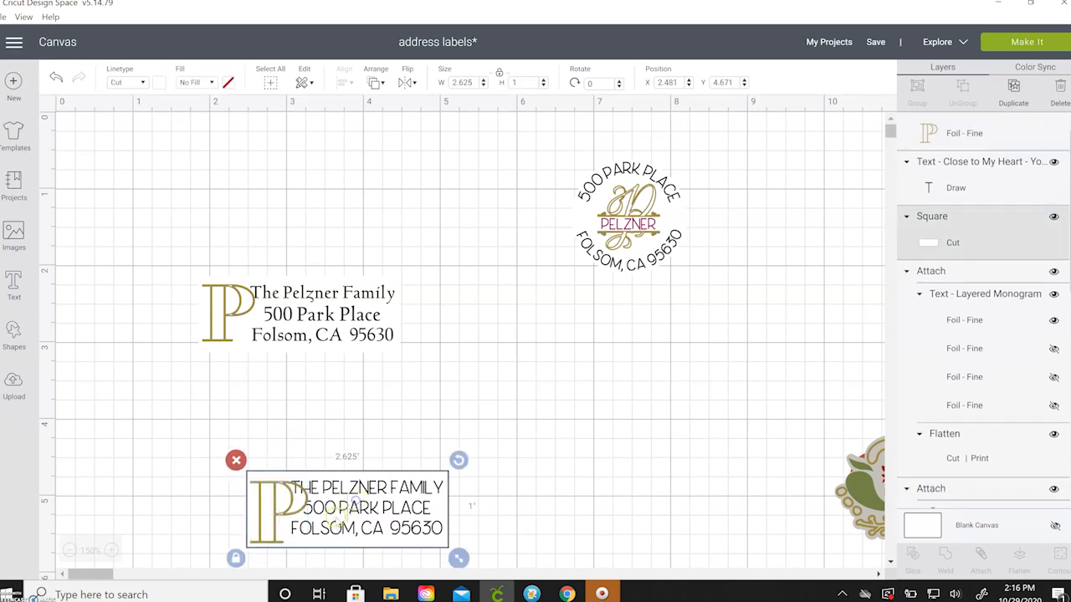
click(432, 529)
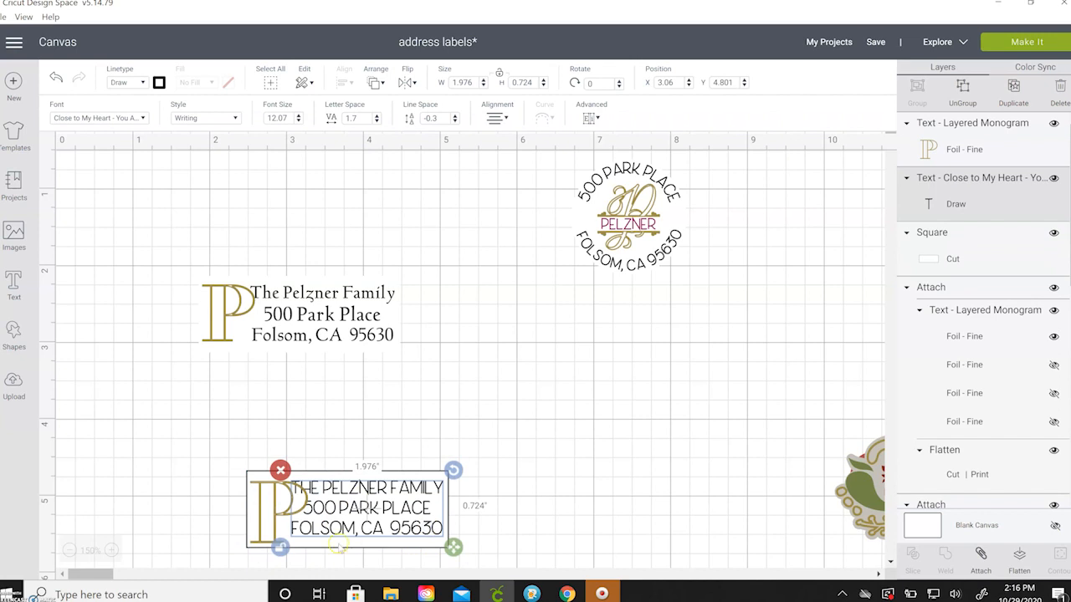
drag(452, 547, 438, 548)
drag(381, 522, 396, 525)
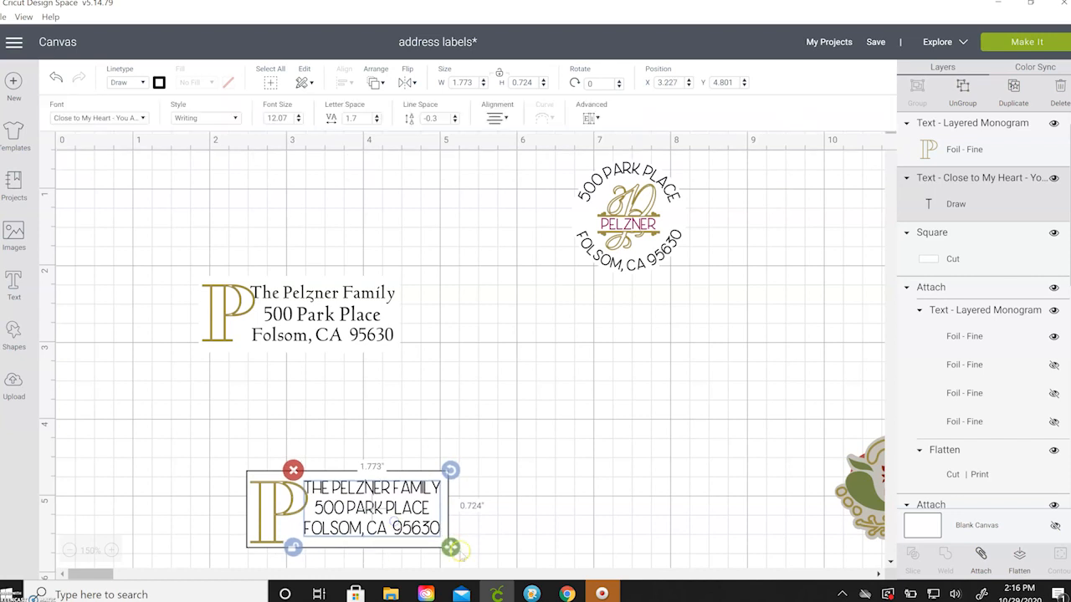
drag(455, 554, 457, 559)
click(484, 531)
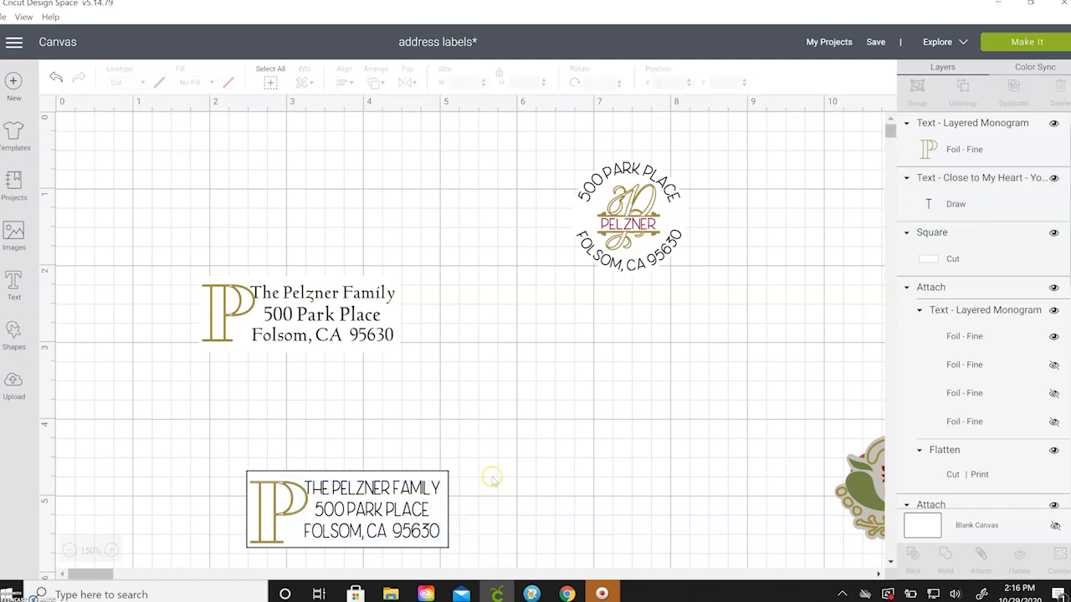
Move the gold P monogram out of the label.
scroll(492, 478, down, 1)
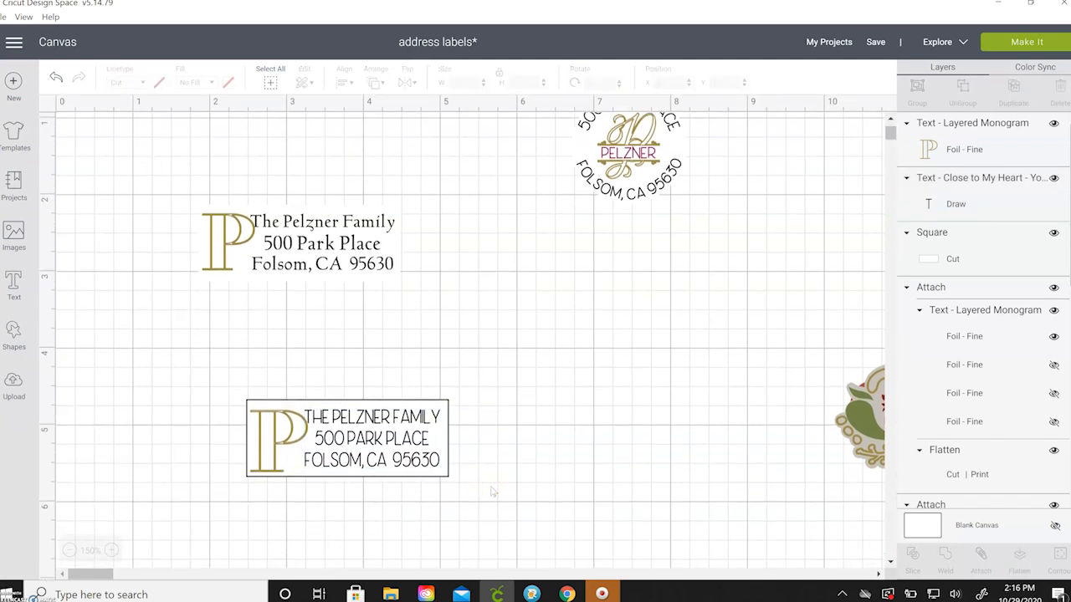
click(262, 460)
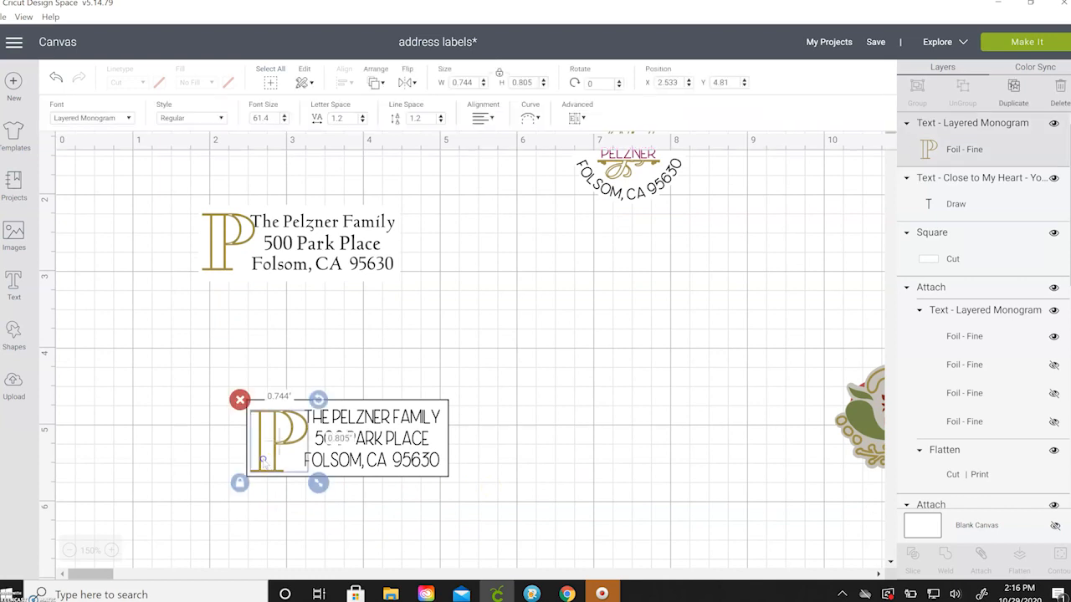
drag(262, 460, 130, 436)
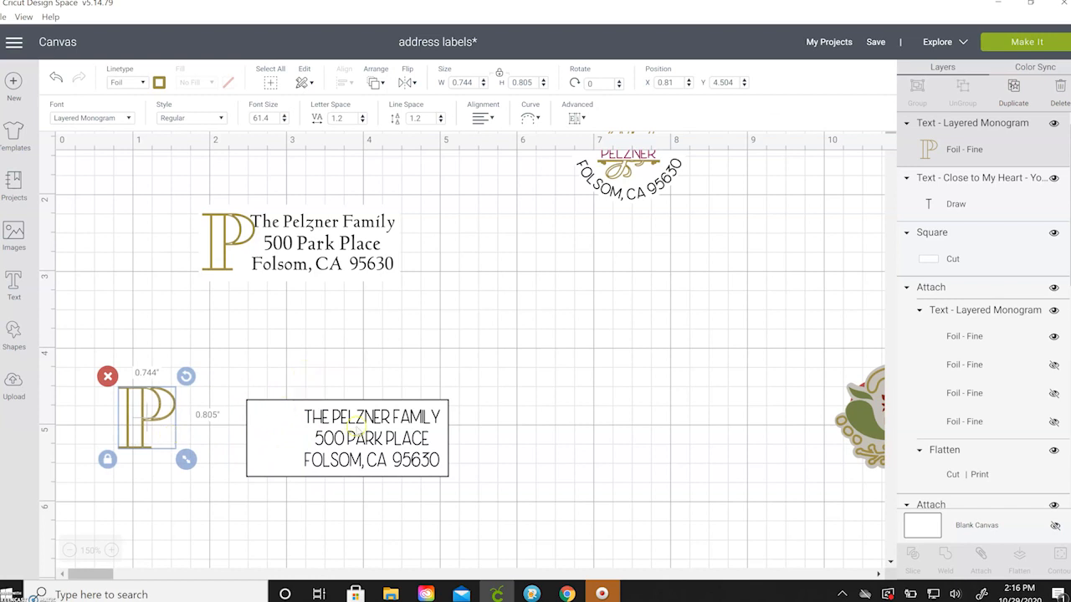
click(317, 376)
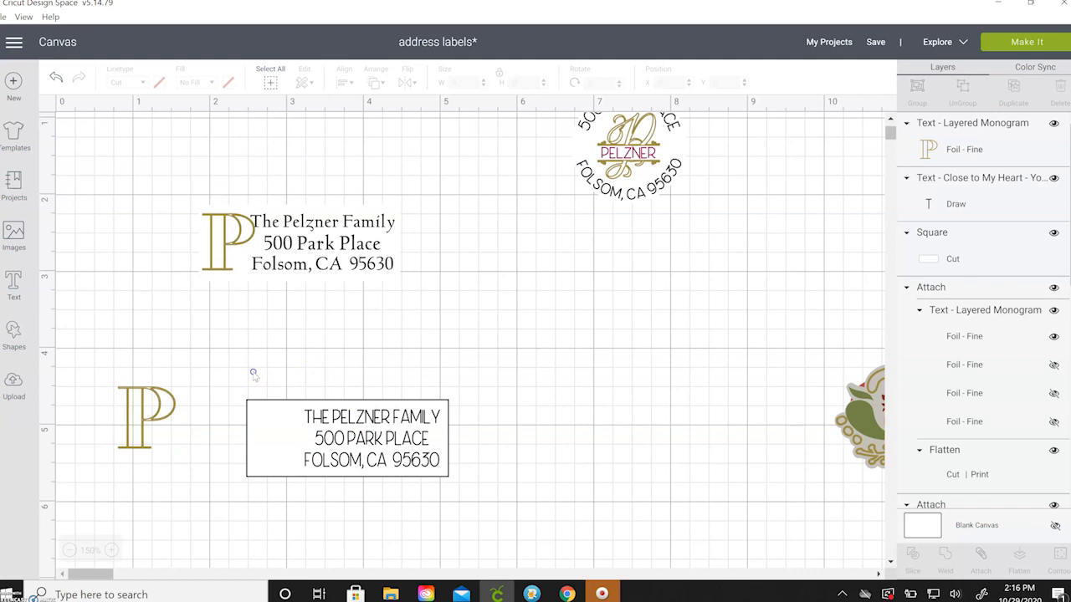
Attach and flatten the address text and rectangle into one print-then-cut label, then move the P back.
drag(267, 378, 463, 492)
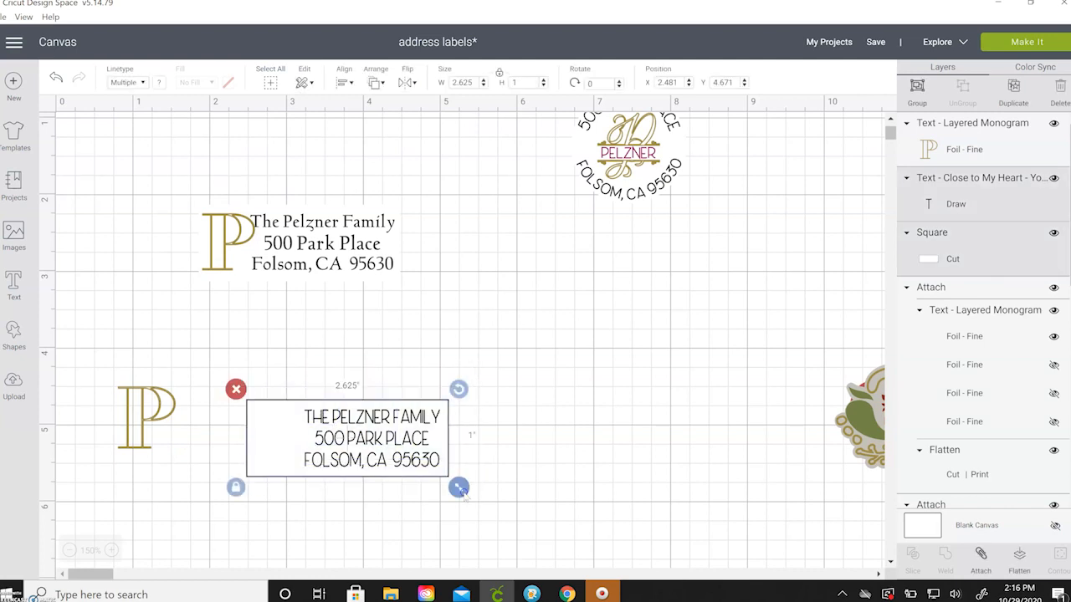
click(980, 555)
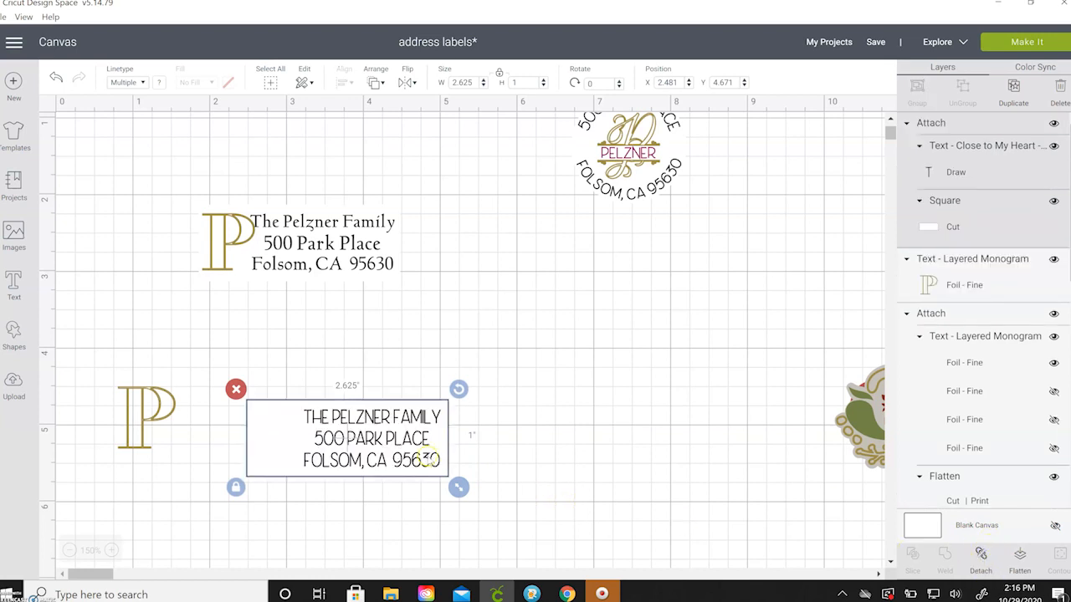
click(1020, 556)
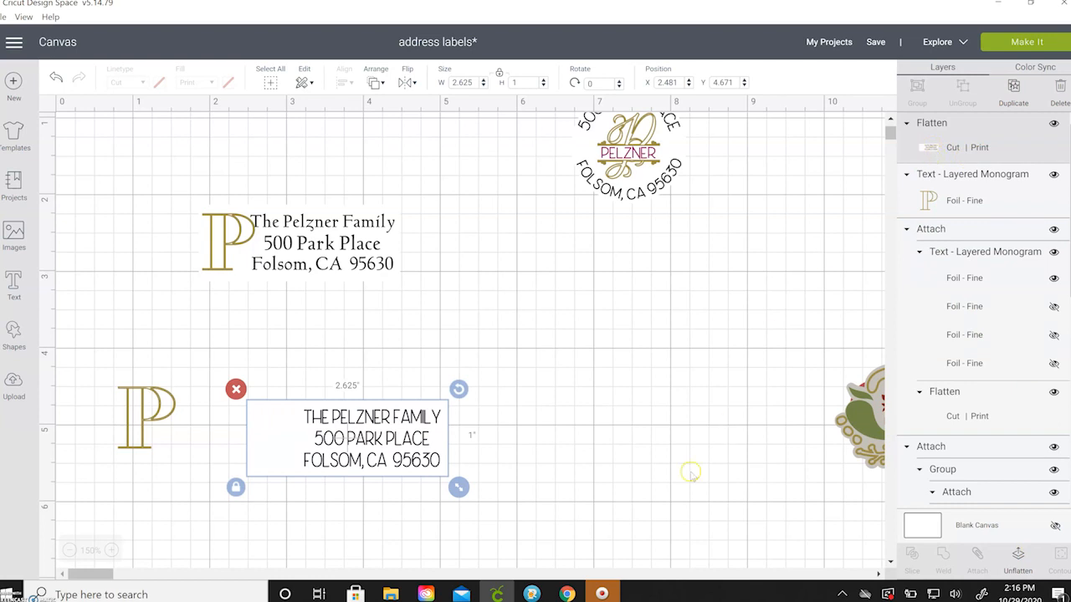
drag(146, 414, 201, 433)
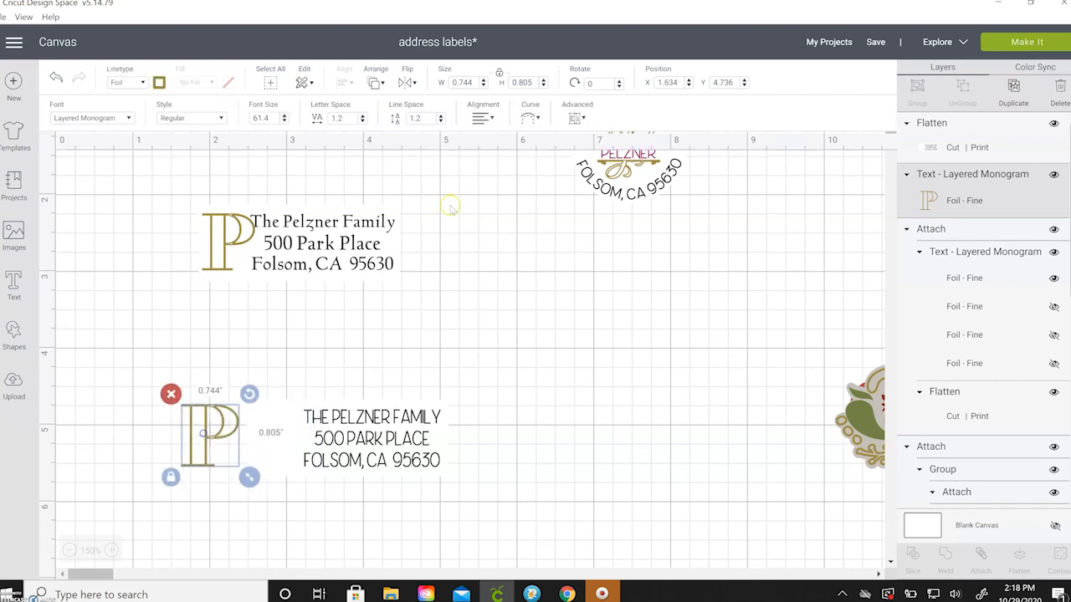
Bring the gold P forward, set it beside the address text, and attach it to the flattened label.
click(375, 82)
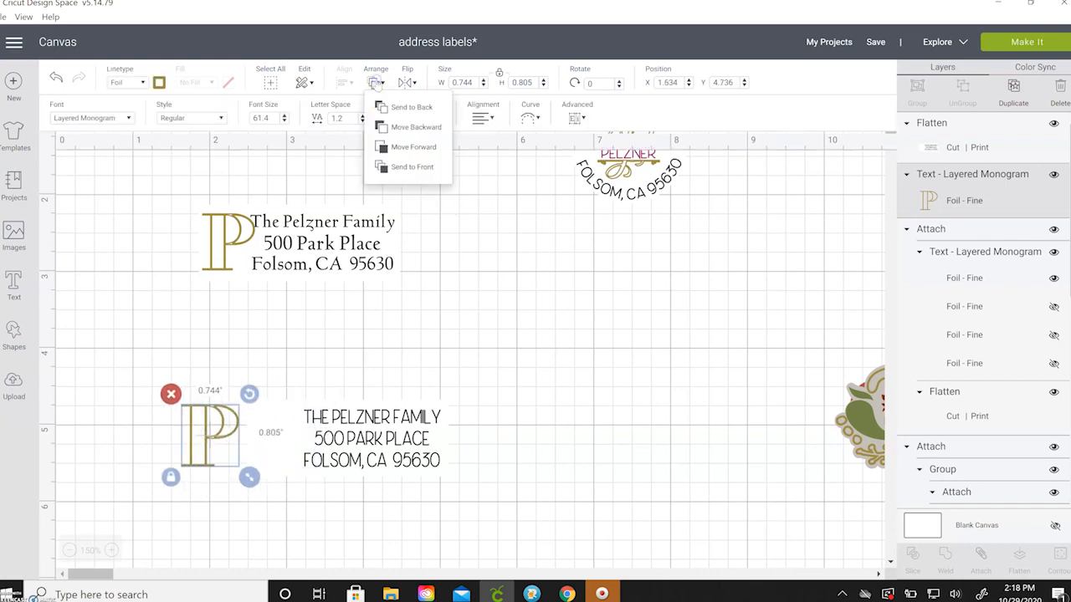
click(409, 150)
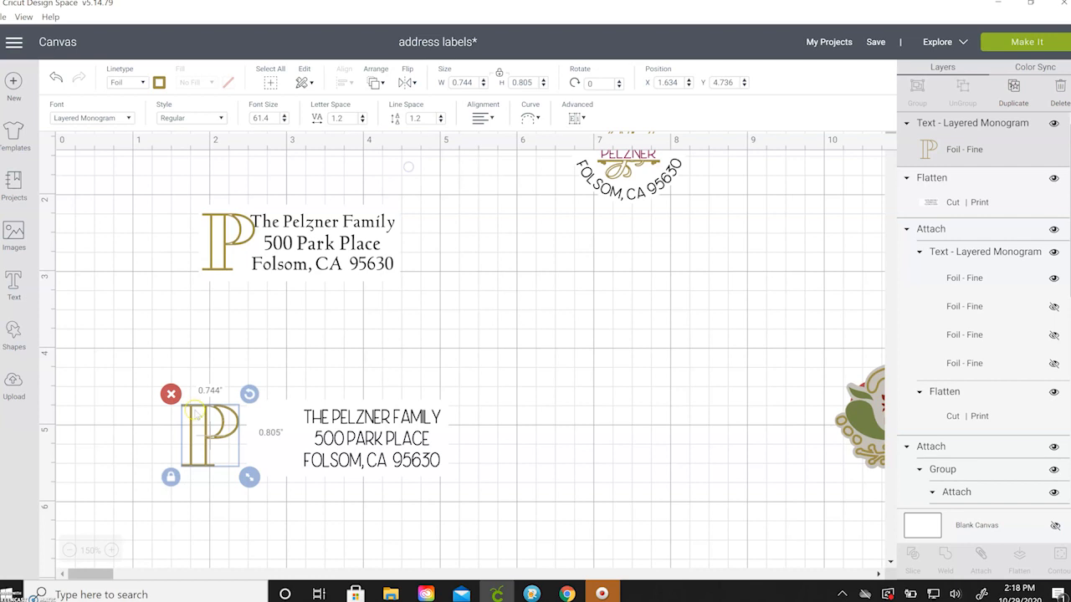
drag(192, 432, 277, 431)
click(293, 366)
click(301, 349)
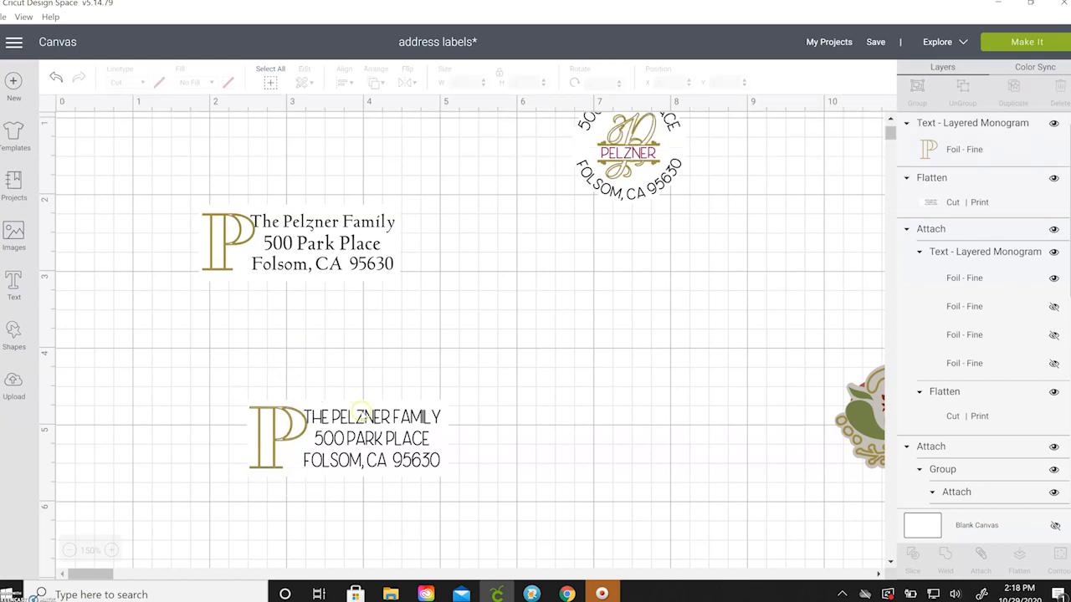
drag(207, 374, 480, 491)
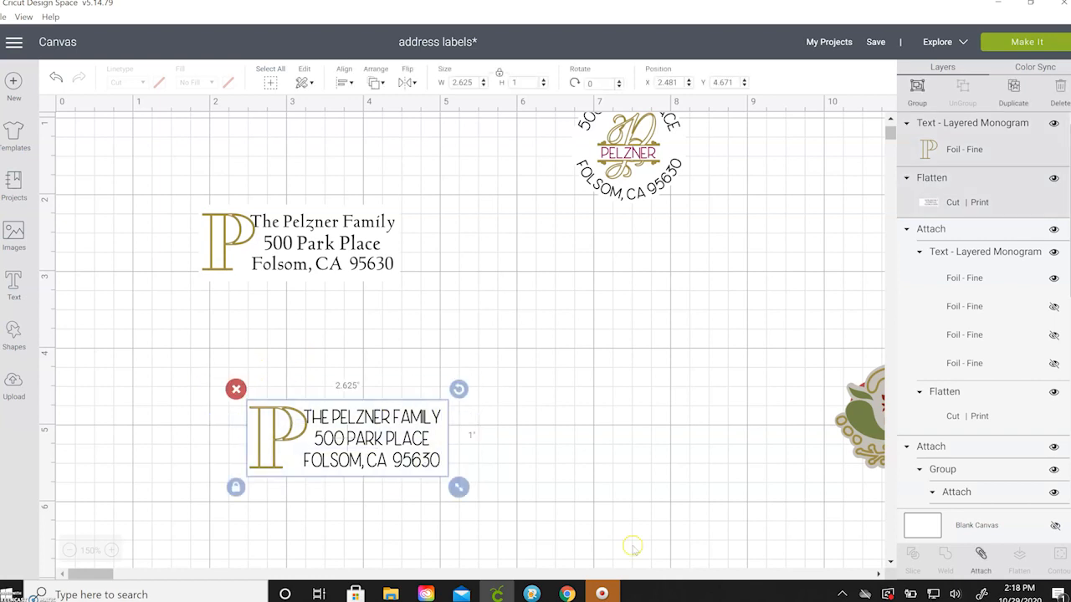
click(980, 555)
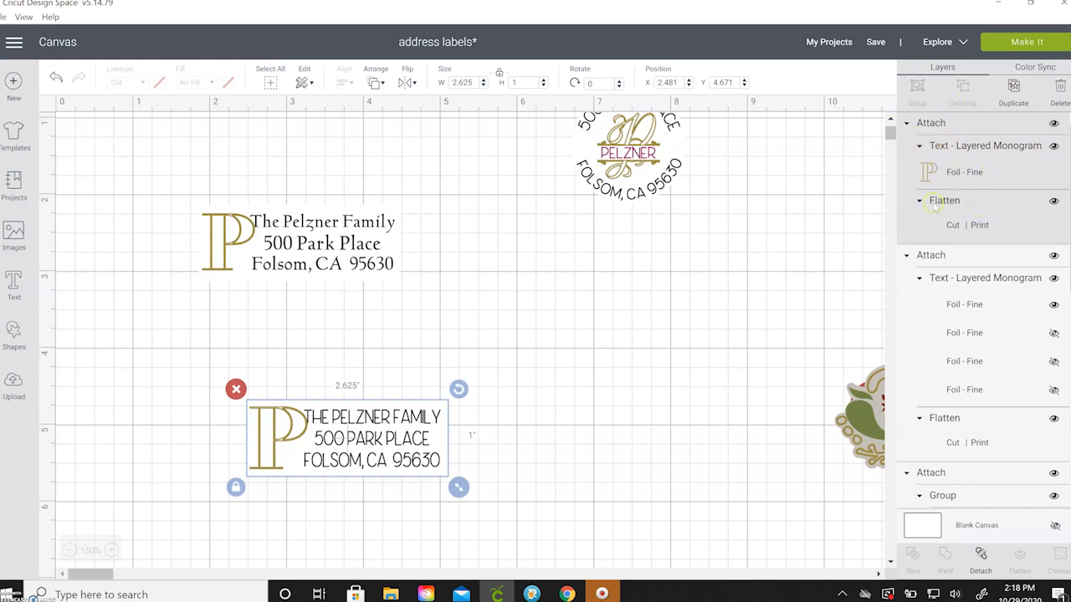
Move the address label right, shift the round monogram toward centre, and add a circle.
drag(403, 447, 403, 388)
drag(708, 373, 813, 431)
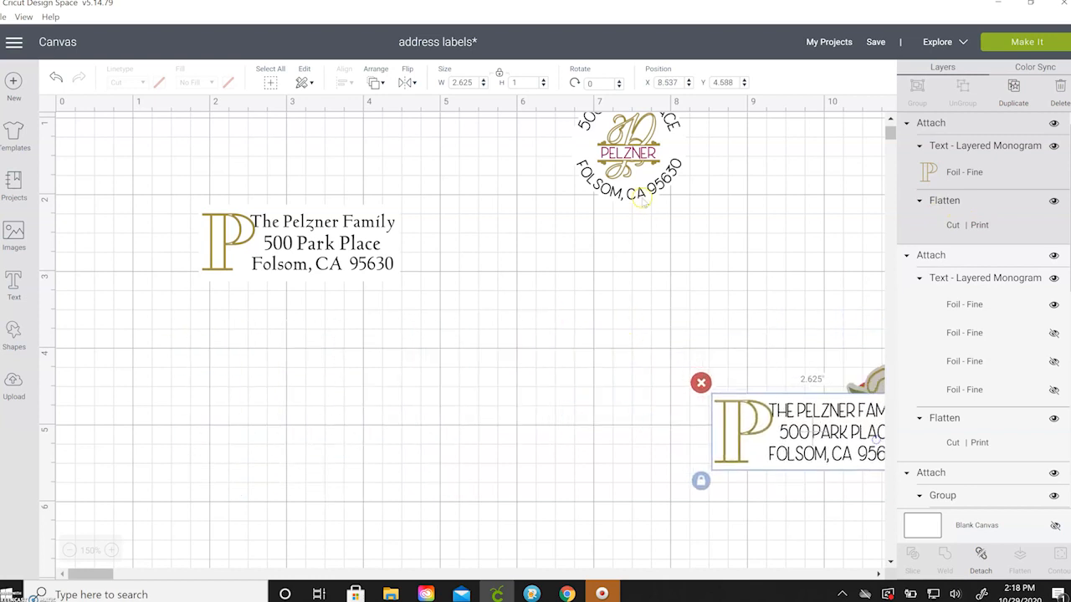
drag(641, 188, 519, 251)
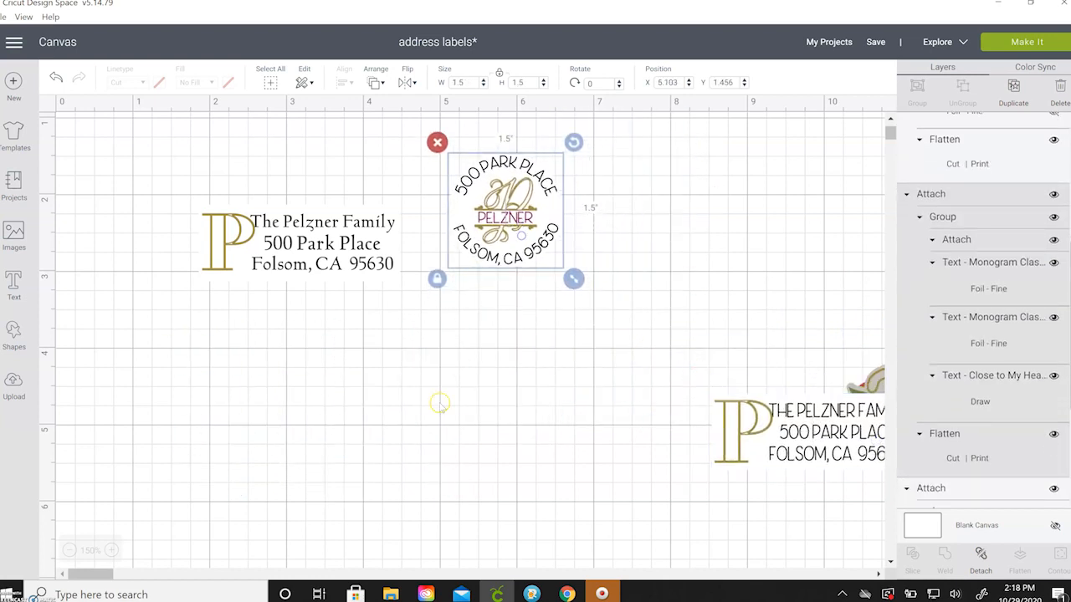
click(440, 400)
click(14, 328)
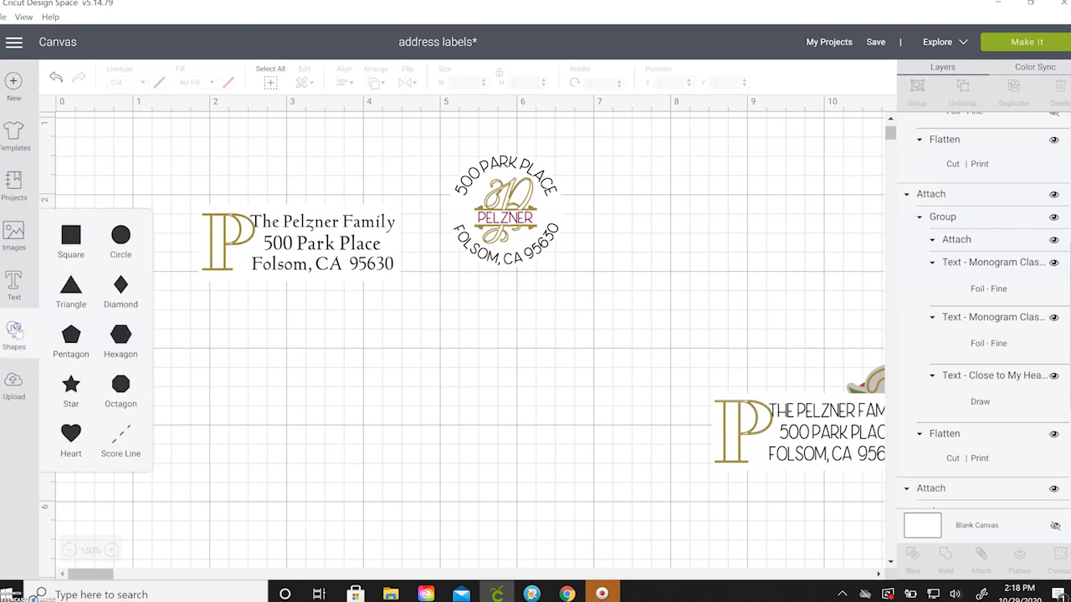
click(132, 229)
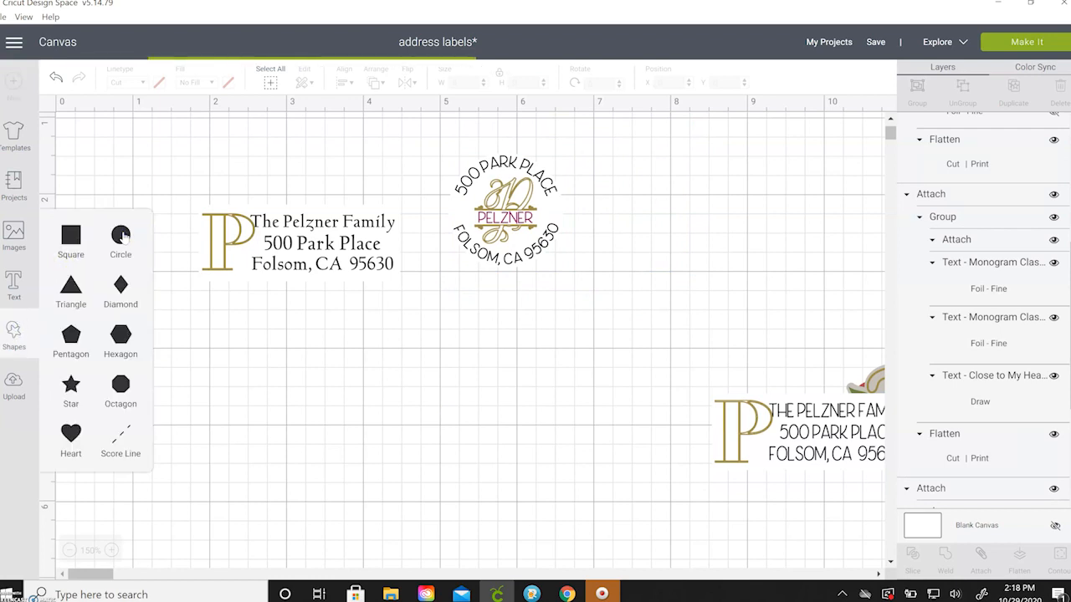
Make the new circle 1.5 inches wide, colour it white, and place it below the serif label.
click(474, 82)
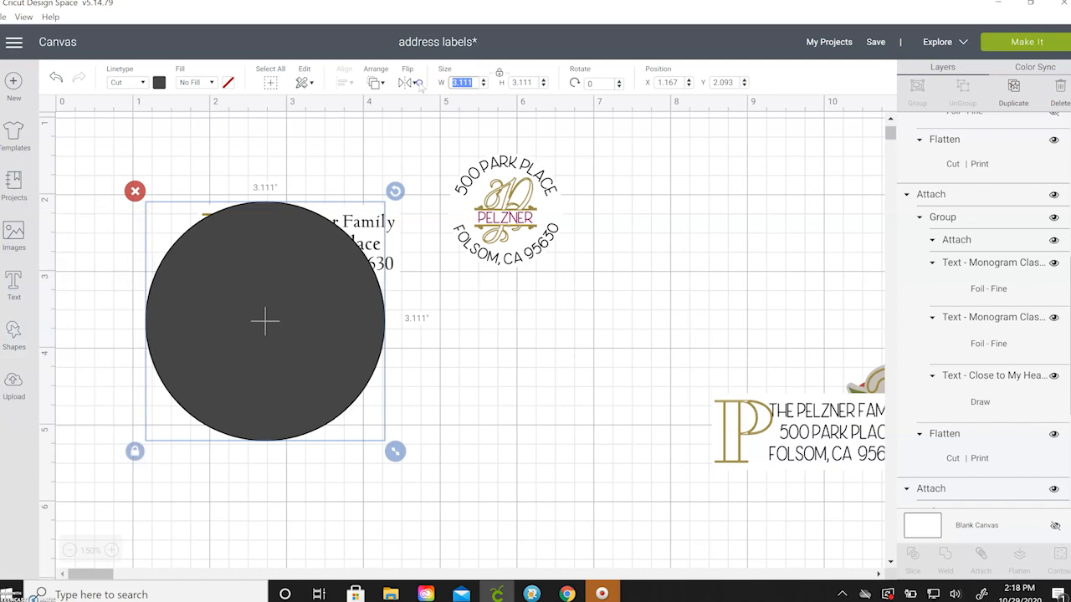
text(1.5)
key(Return)
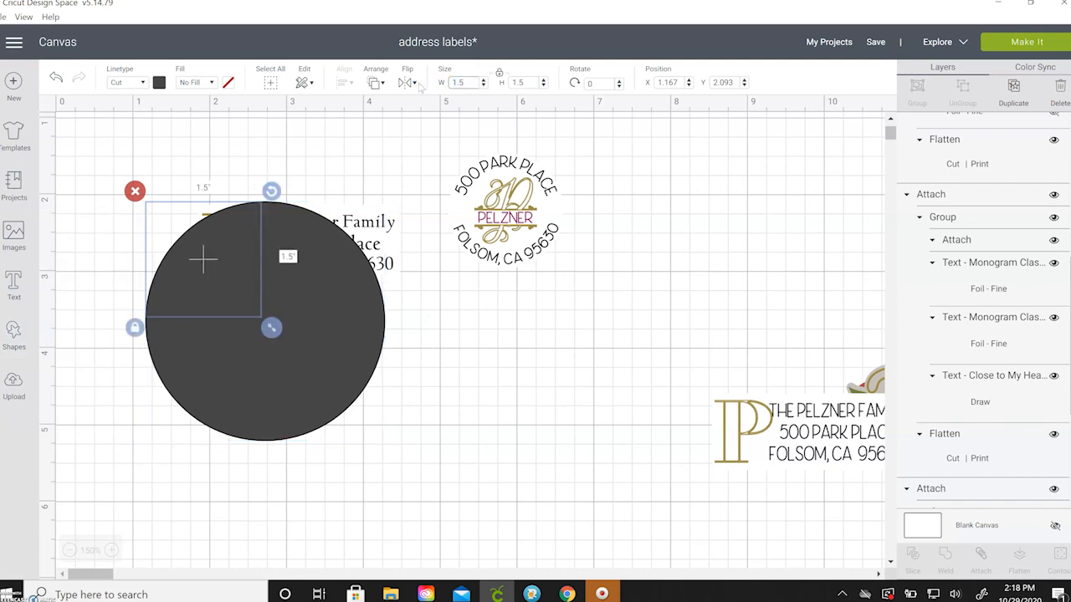
click(159, 82)
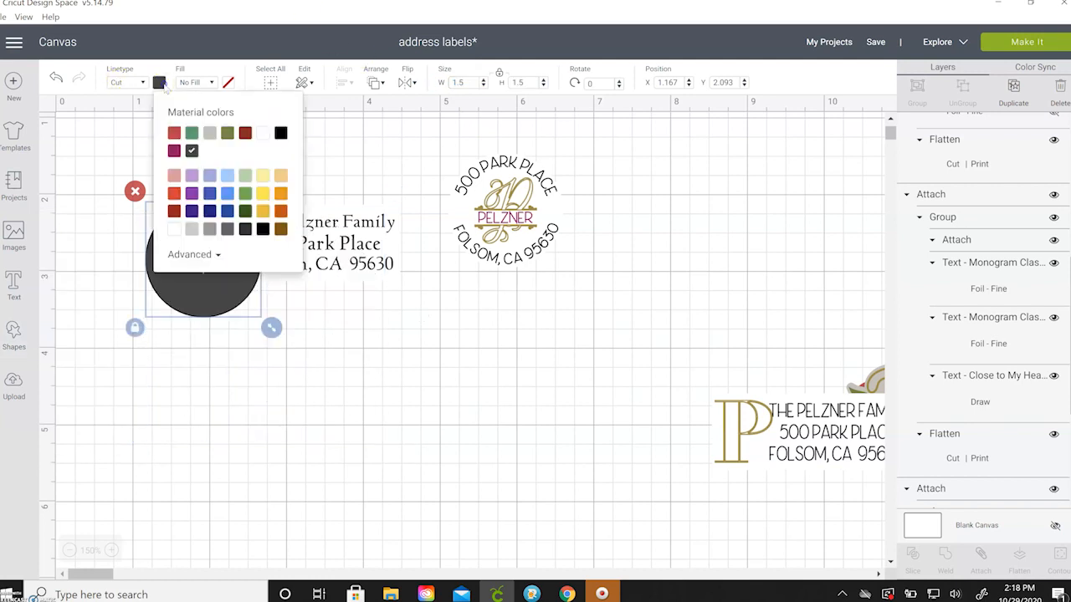
click(173, 227)
drag(199, 303, 315, 418)
click(407, 382)
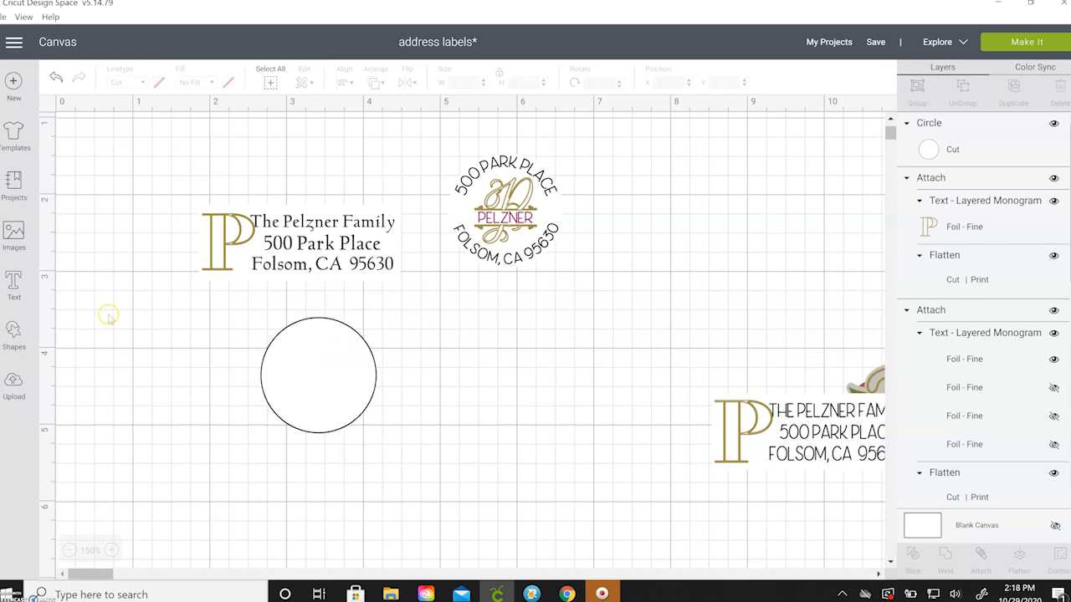
click(14, 284)
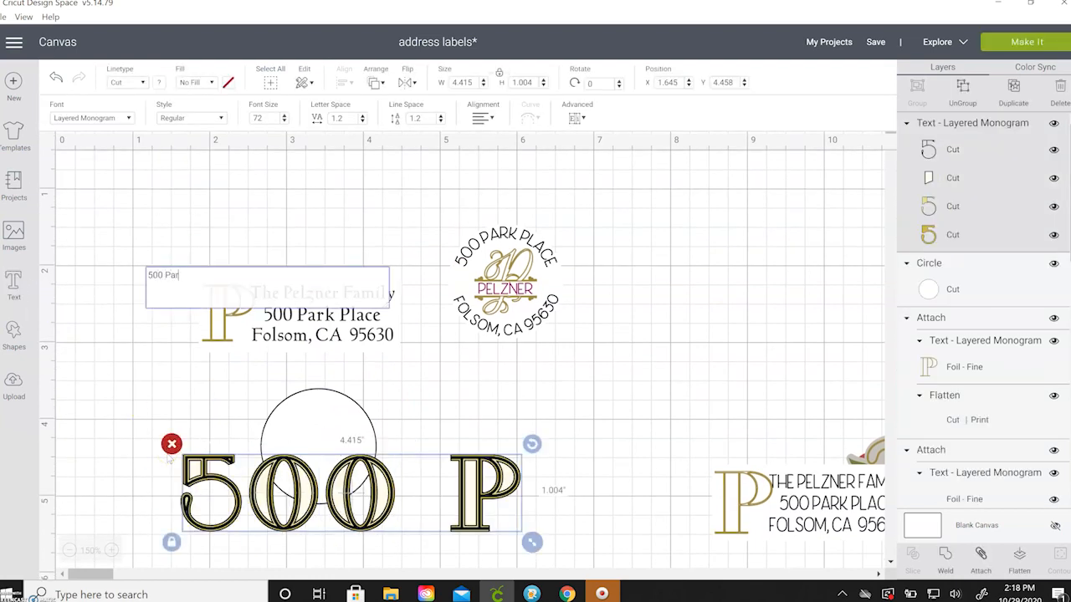
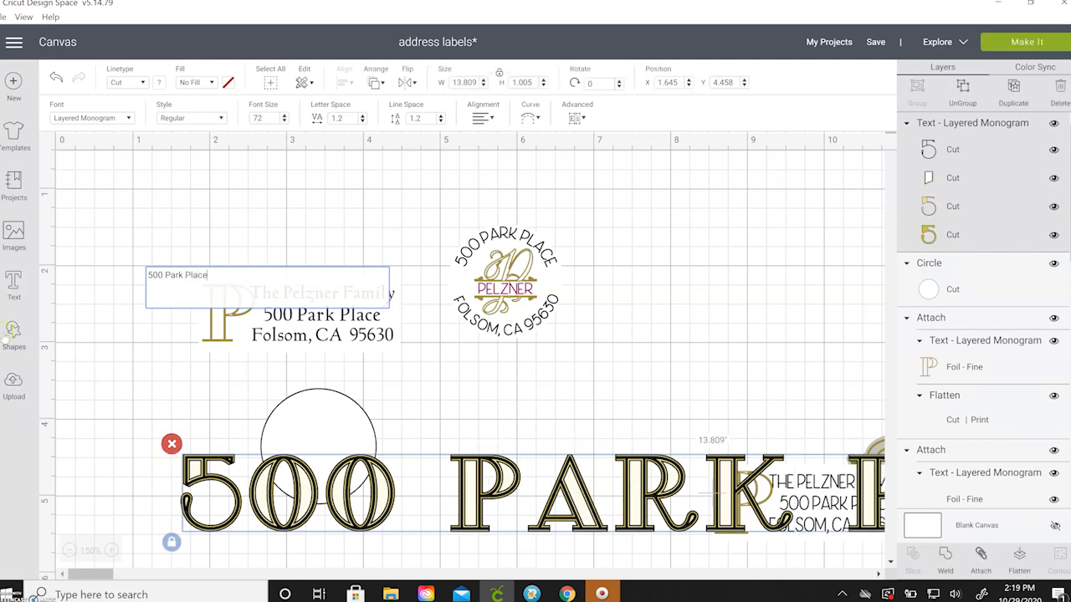
click(116, 118)
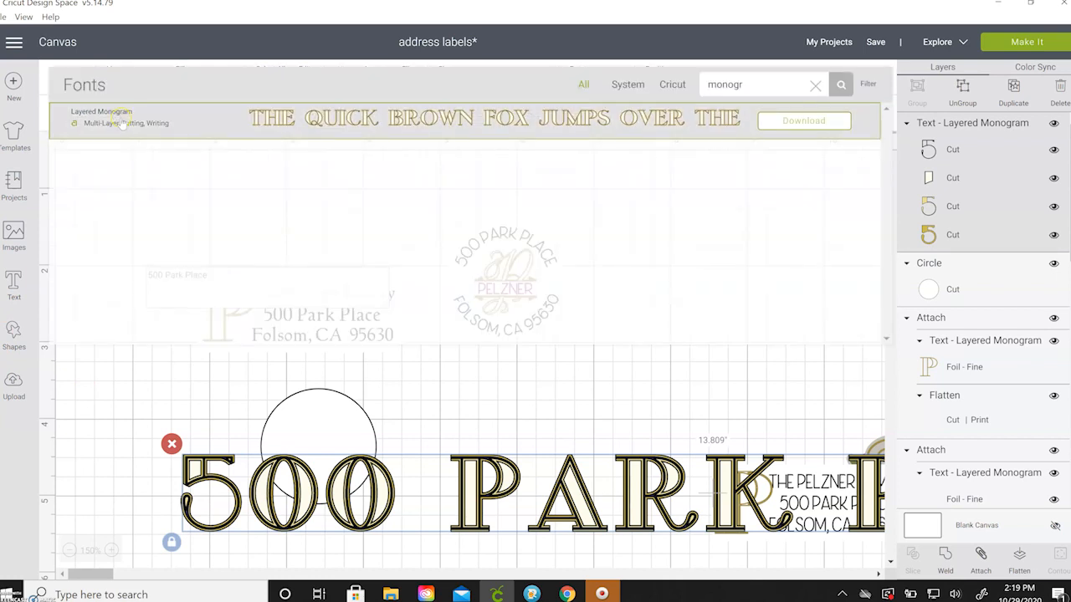
click(815, 85)
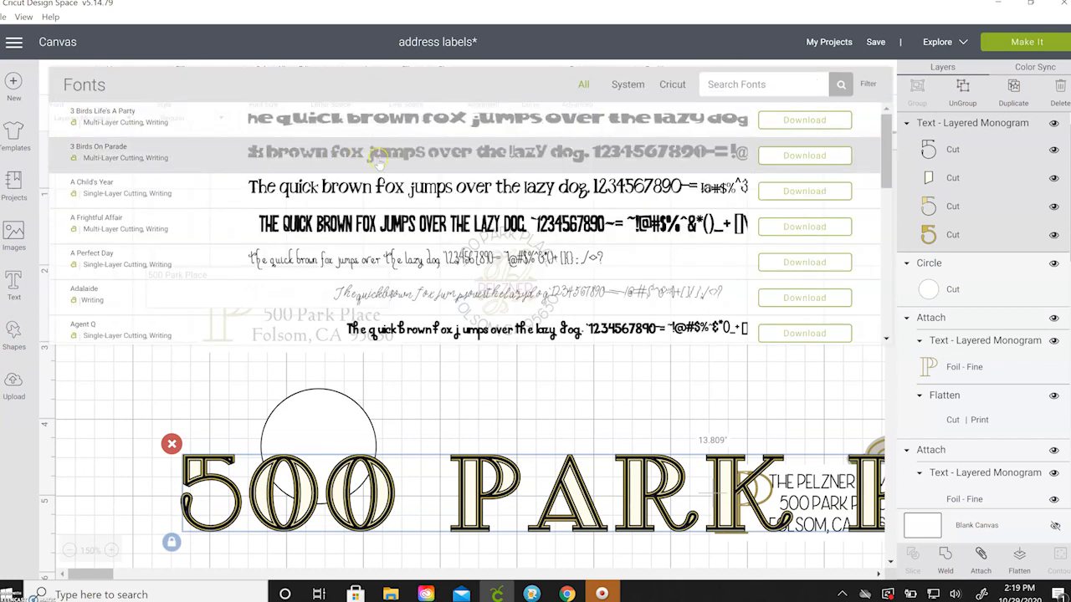
scroll(378, 159, down, 10)
scroll(192, 248, down, 10)
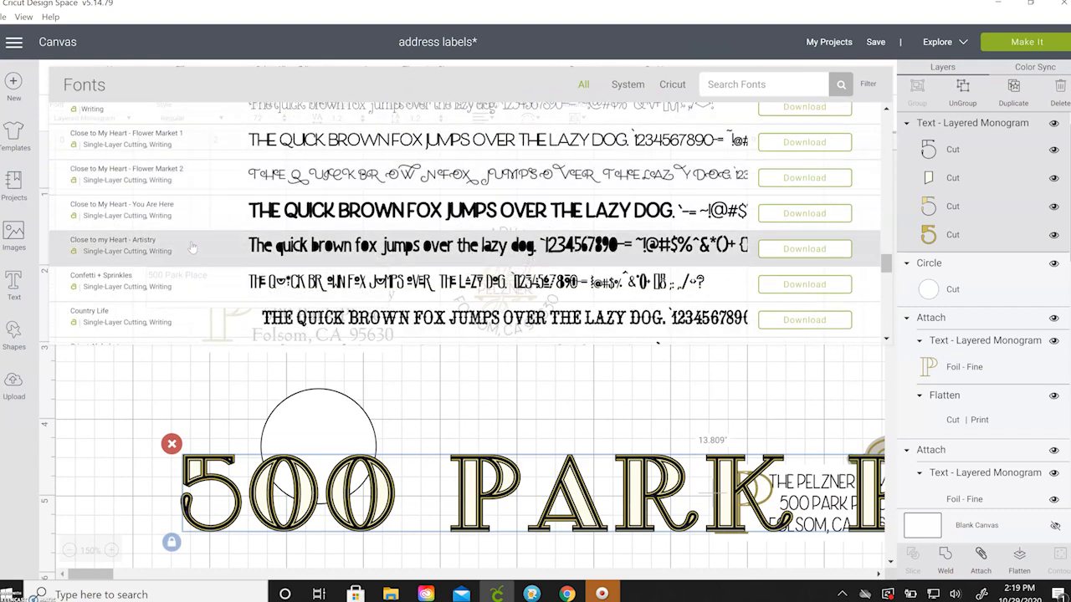
click(191, 219)
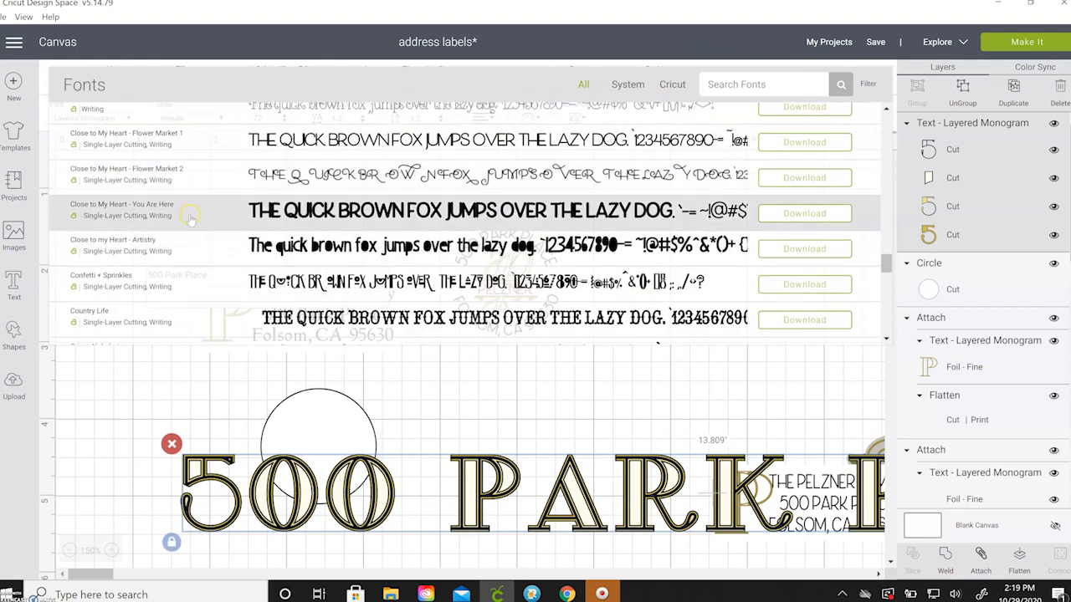
click(580, 484)
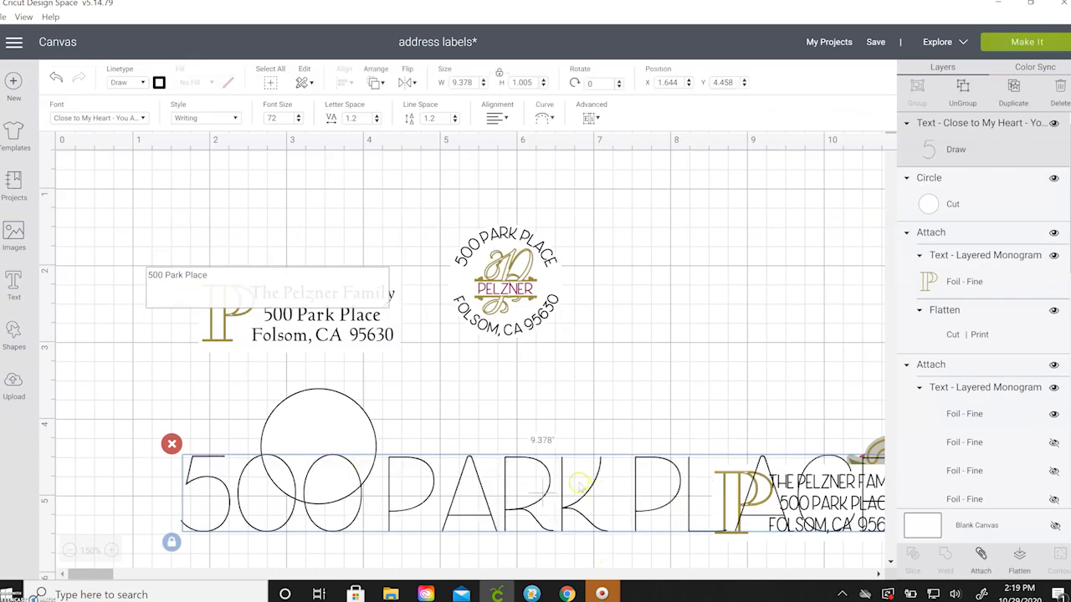
drag(526, 465, 475, 401)
drag(861, 480, 357, 402)
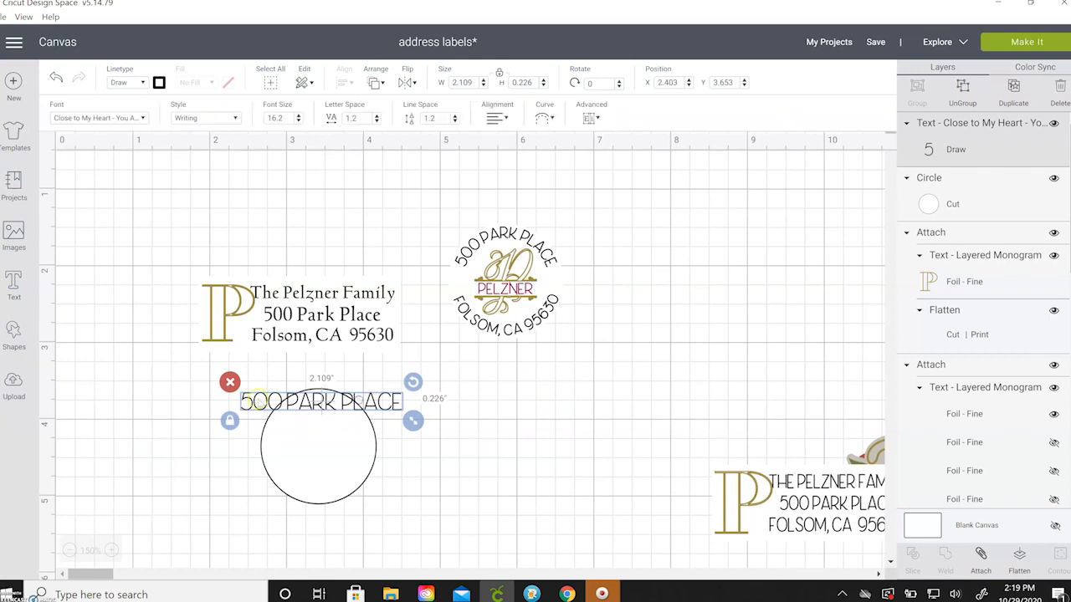
click(488, 452)
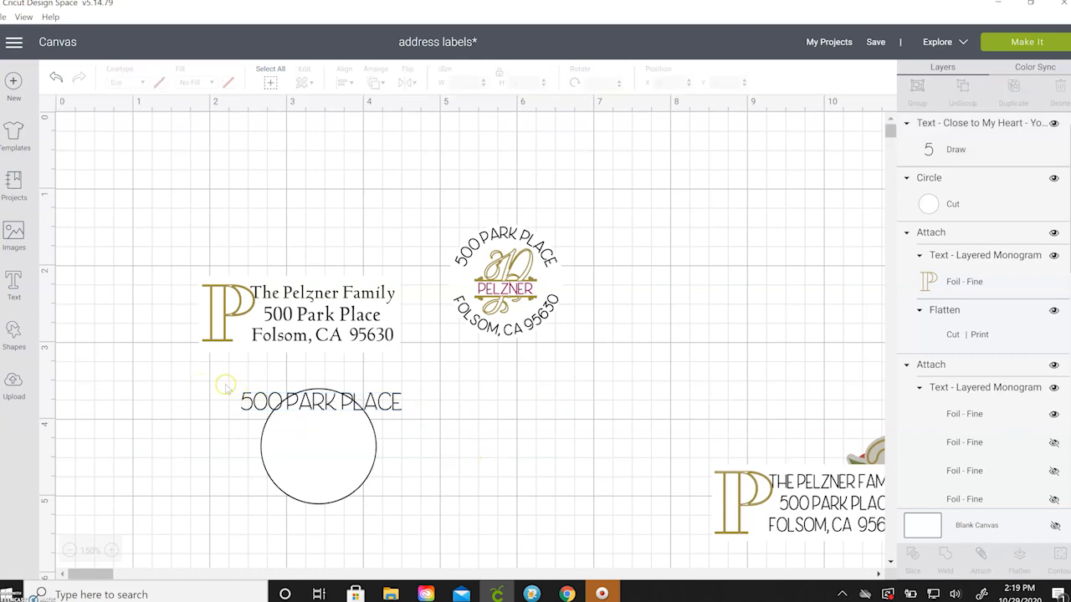
drag(215, 381, 445, 536)
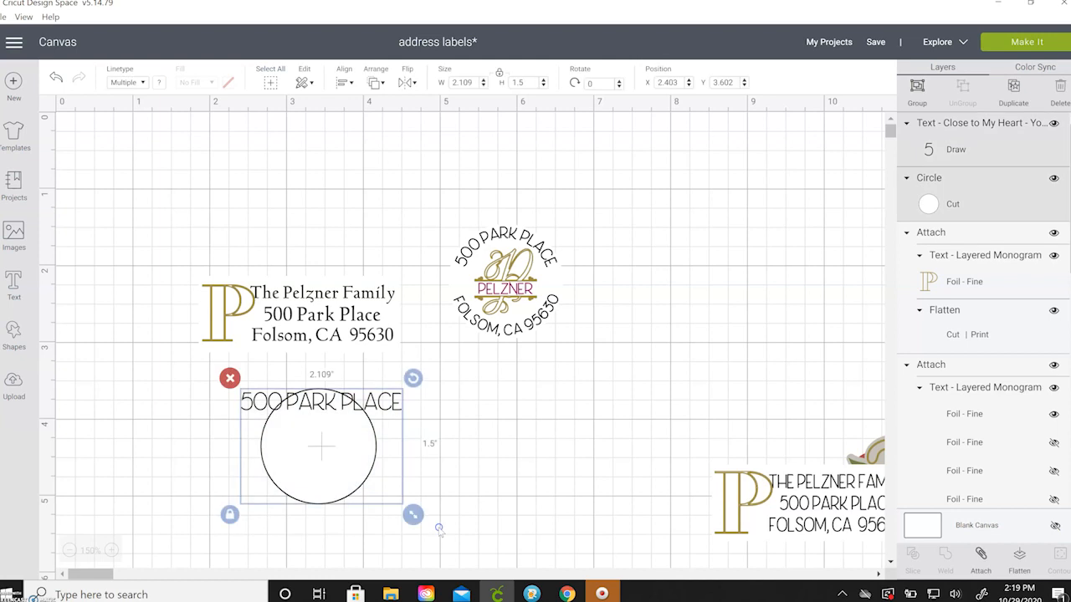
click(343, 82)
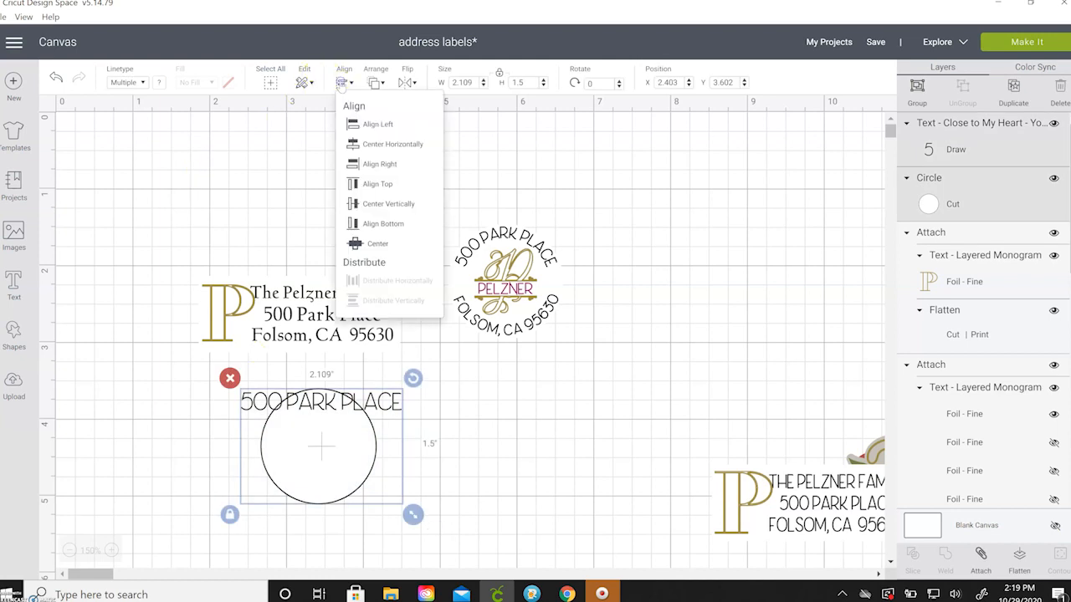
click(373, 143)
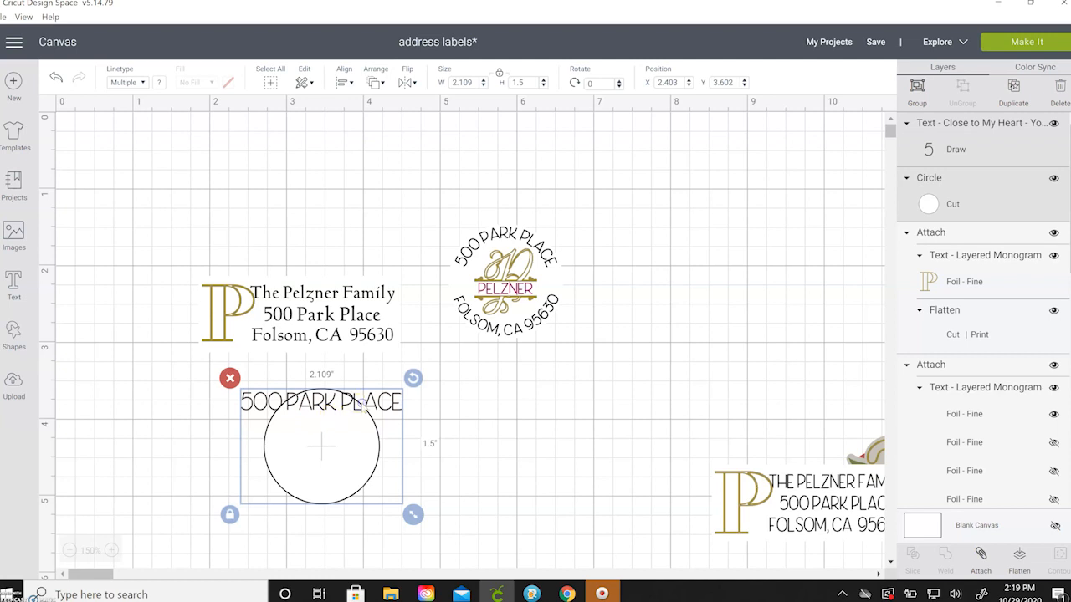
click(447, 409)
click(399, 405)
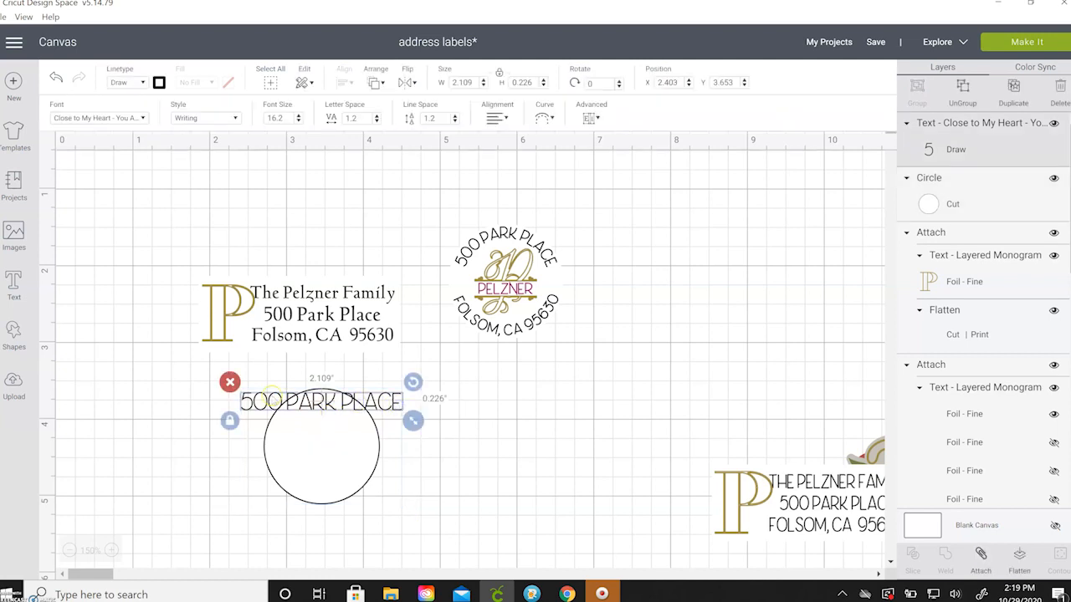
click(543, 119)
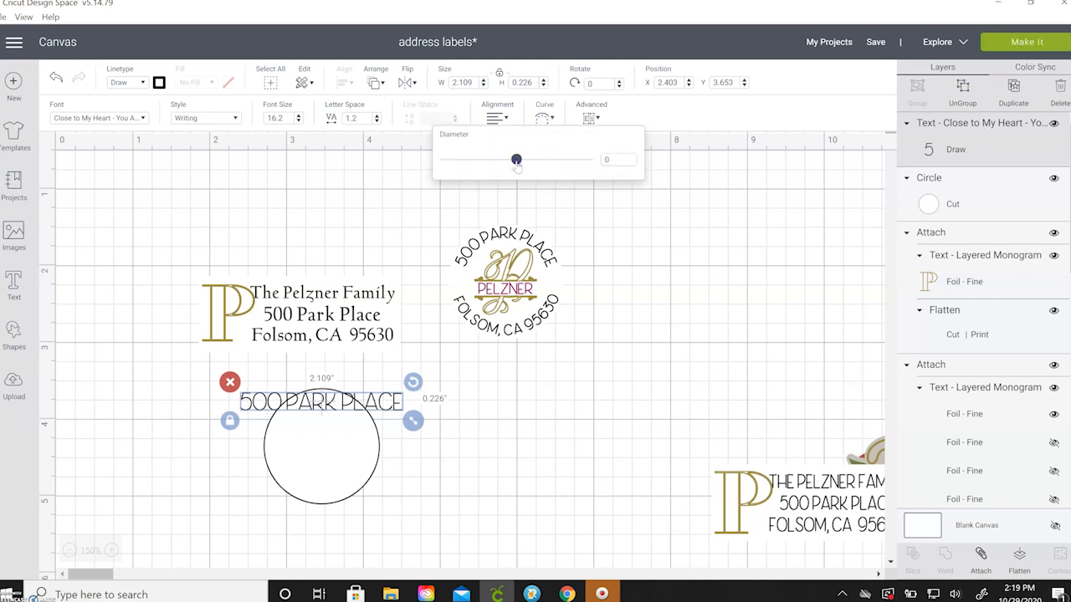
drag(516, 160, 576, 163)
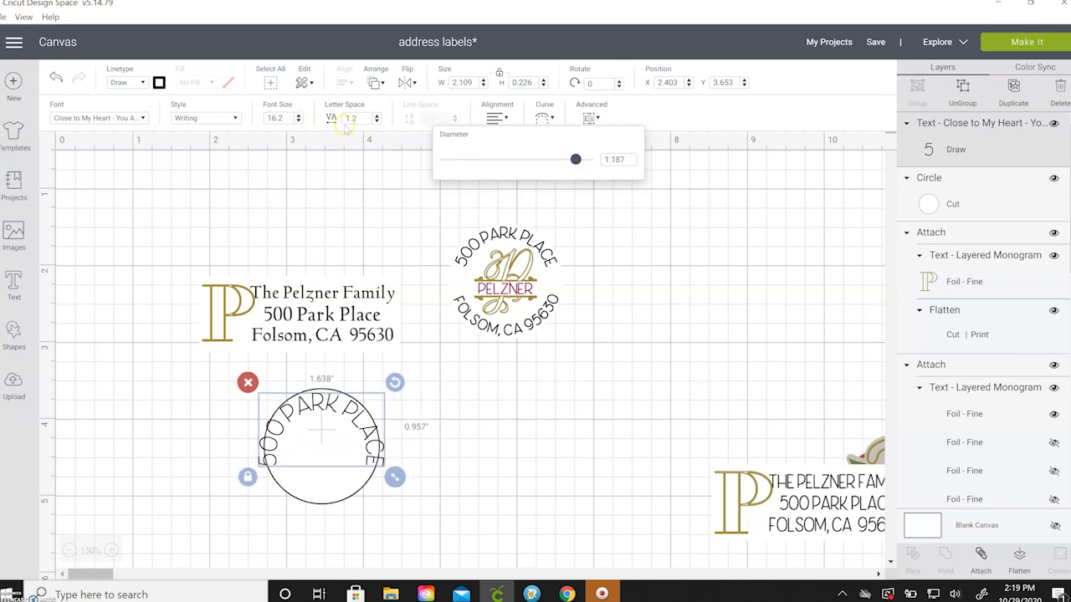
click(298, 118)
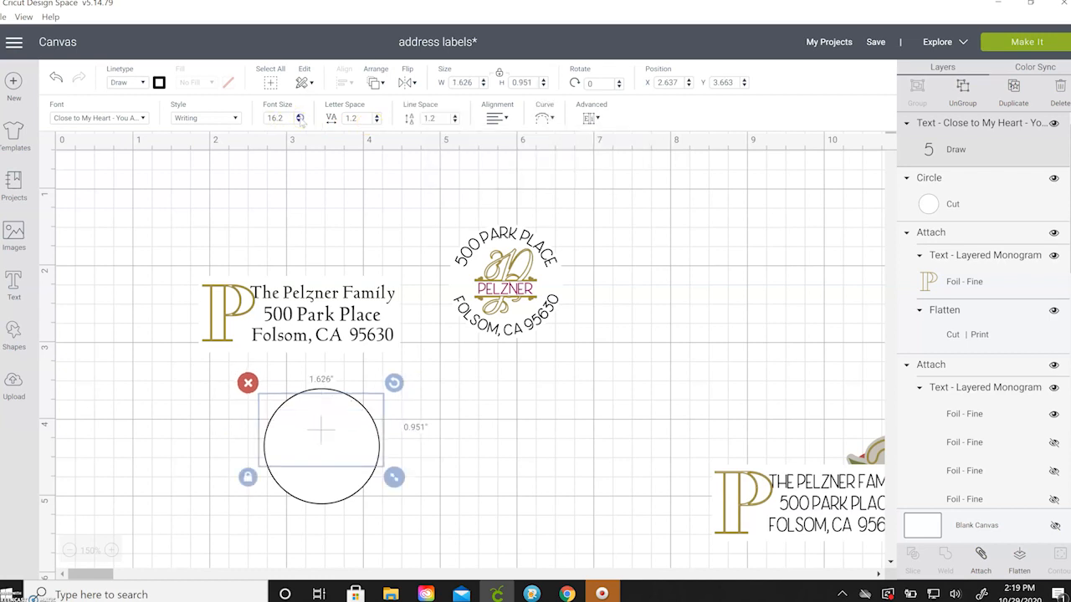
click(299, 120)
click(298, 120)
click(298, 120)
drag(339, 422, 360, 421)
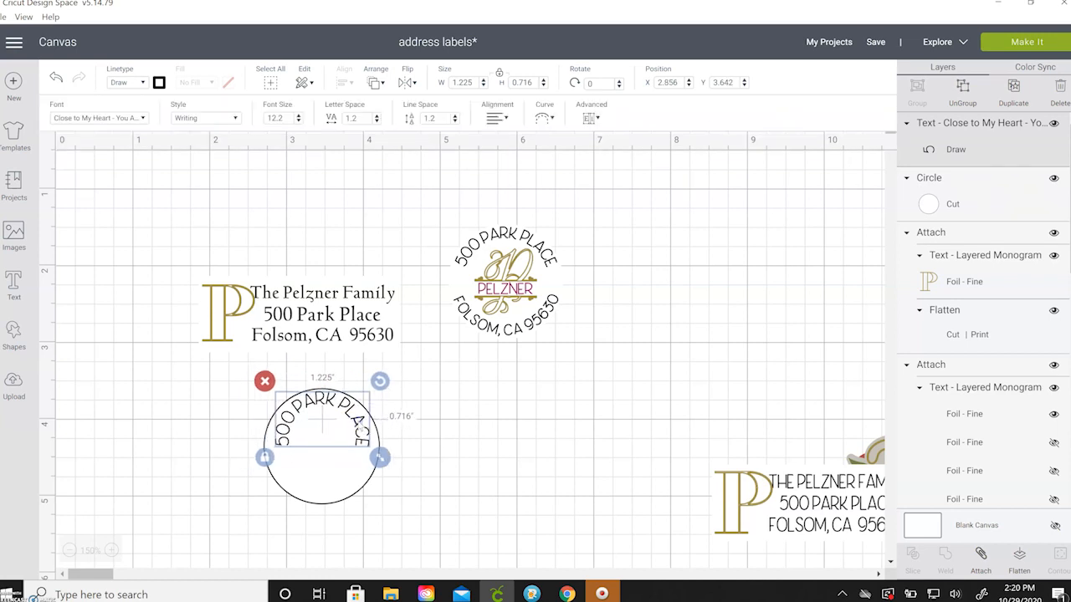
Loosen the arc to follow the circle's top edge and re-centre the text over the circle.
click(544, 118)
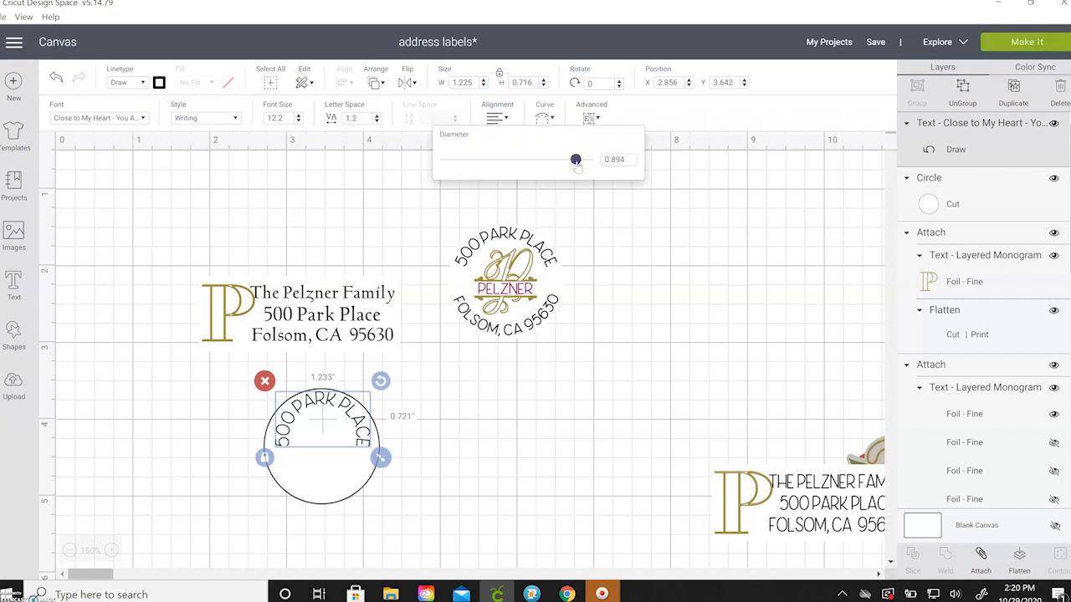
drag(575, 161, 571, 163)
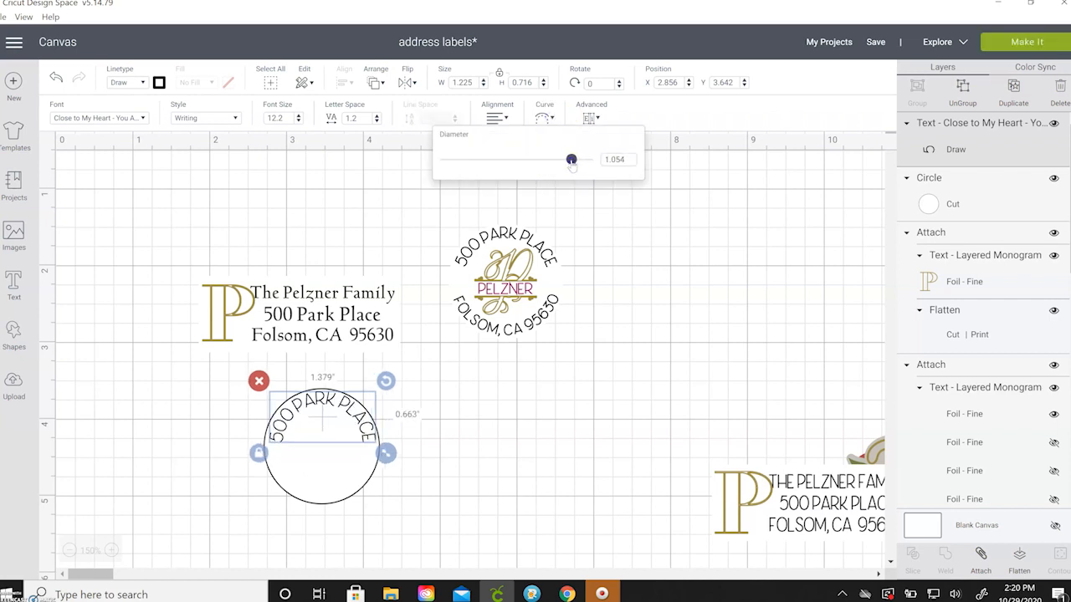
click(530, 409)
drag(256, 394, 408, 485)
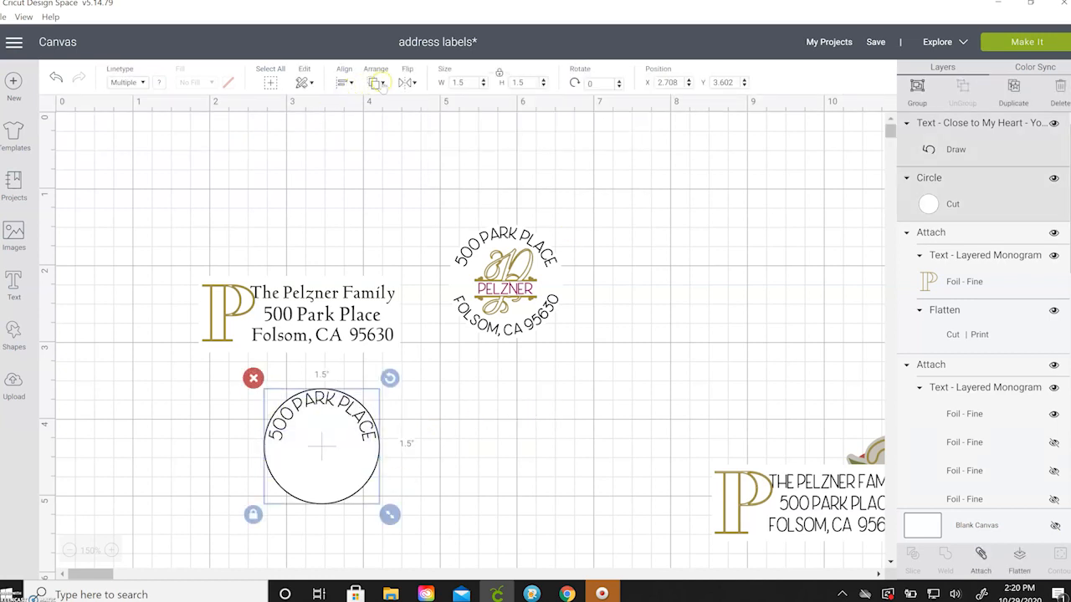
click(378, 84)
click(351, 83)
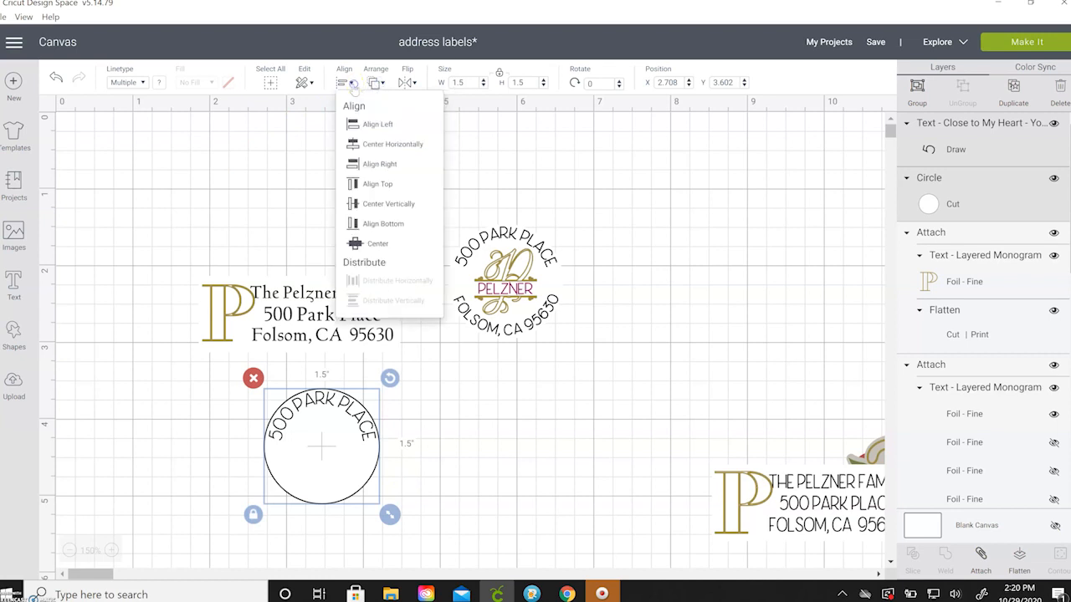
click(375, 144)
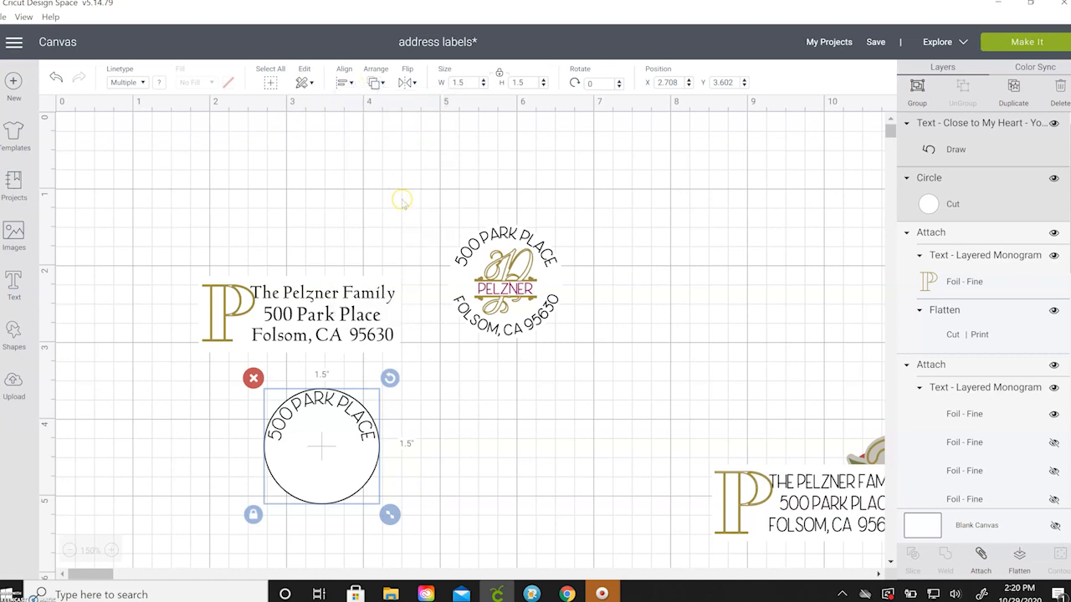
click(450, 481)
Add 'Folsom, CA 95630' text, set its width to 2 inches, and place it beneath the circle.
click(111, 414)
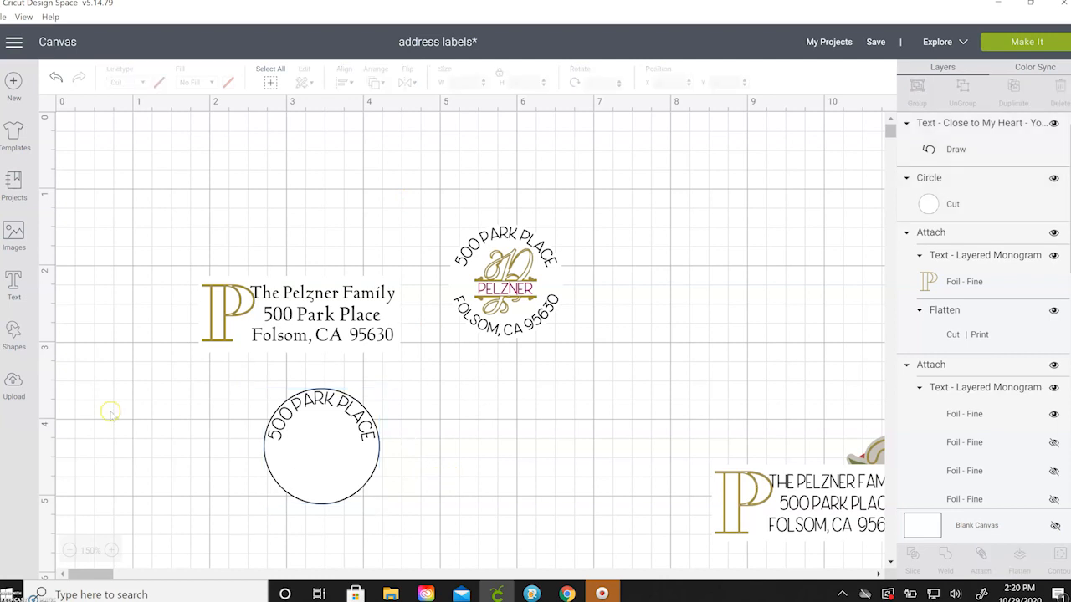
click(14, 287)
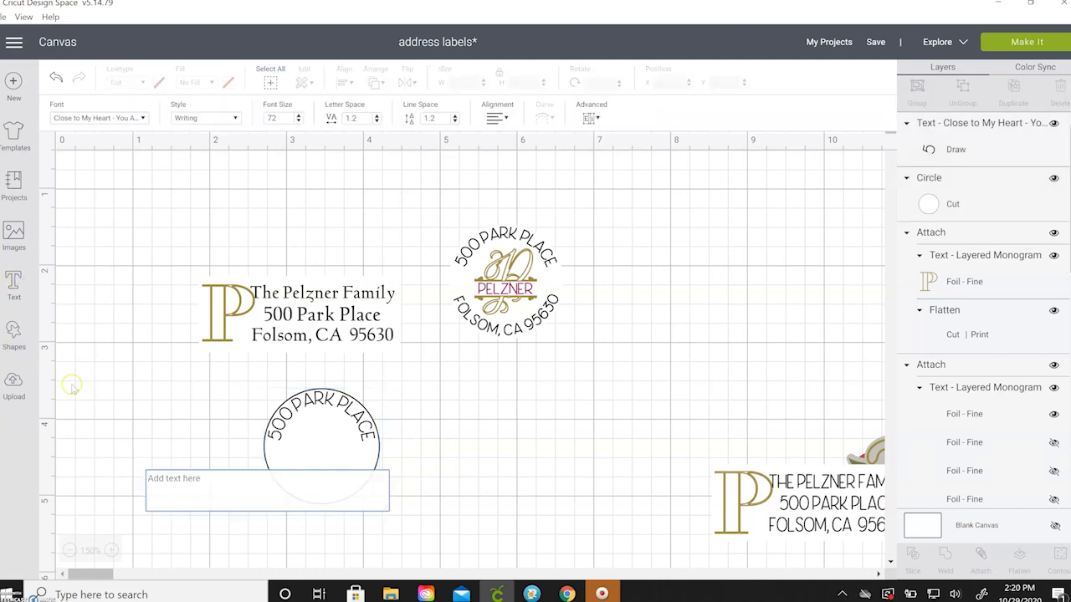
text(Folsom,)
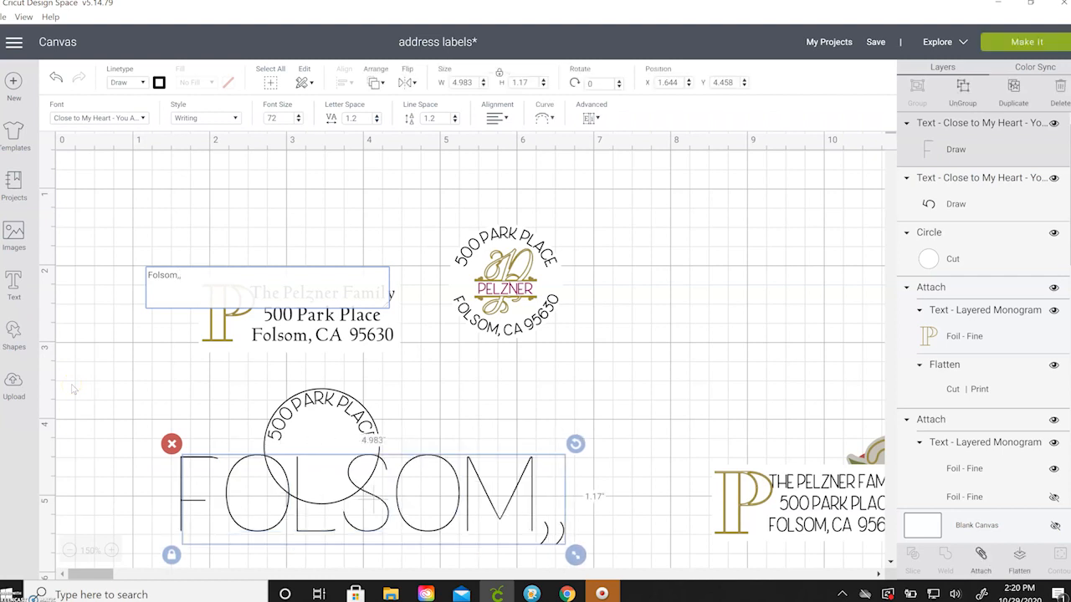
text( CA )
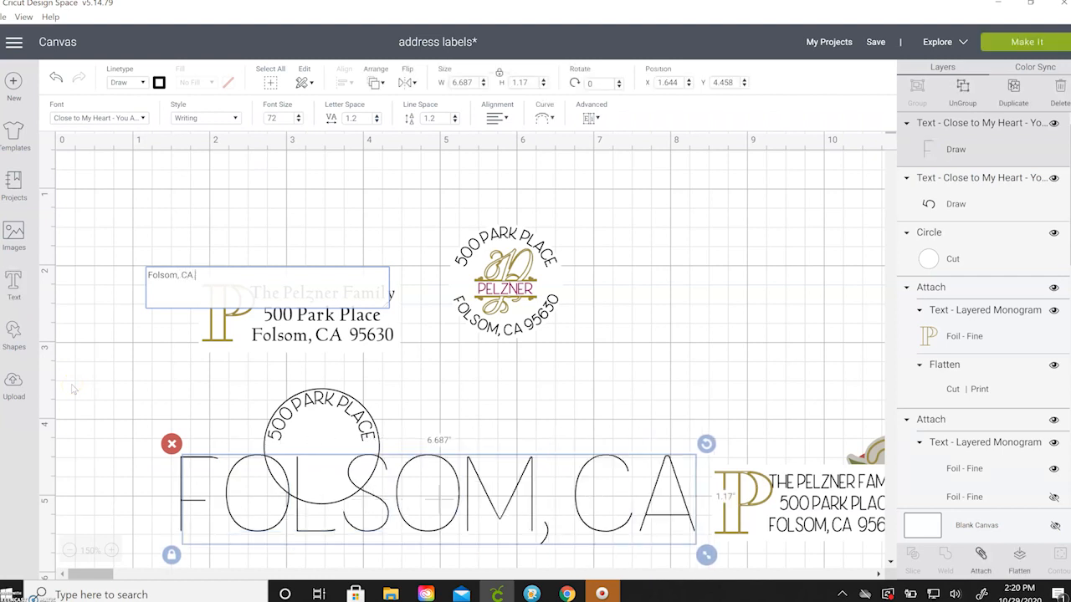
text(95630)
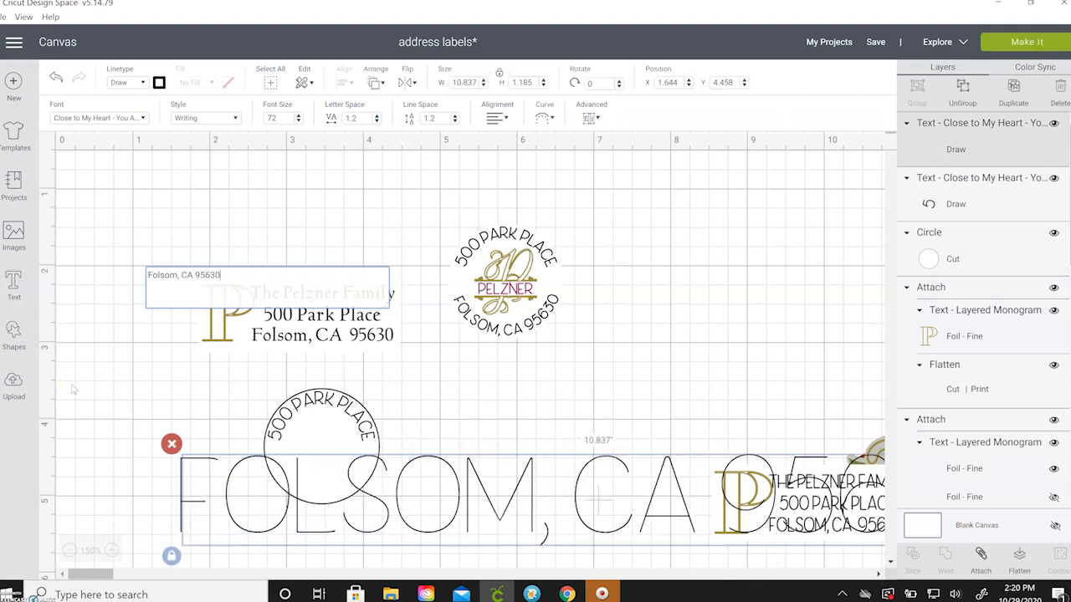
drag(518, 507, 212, 356)
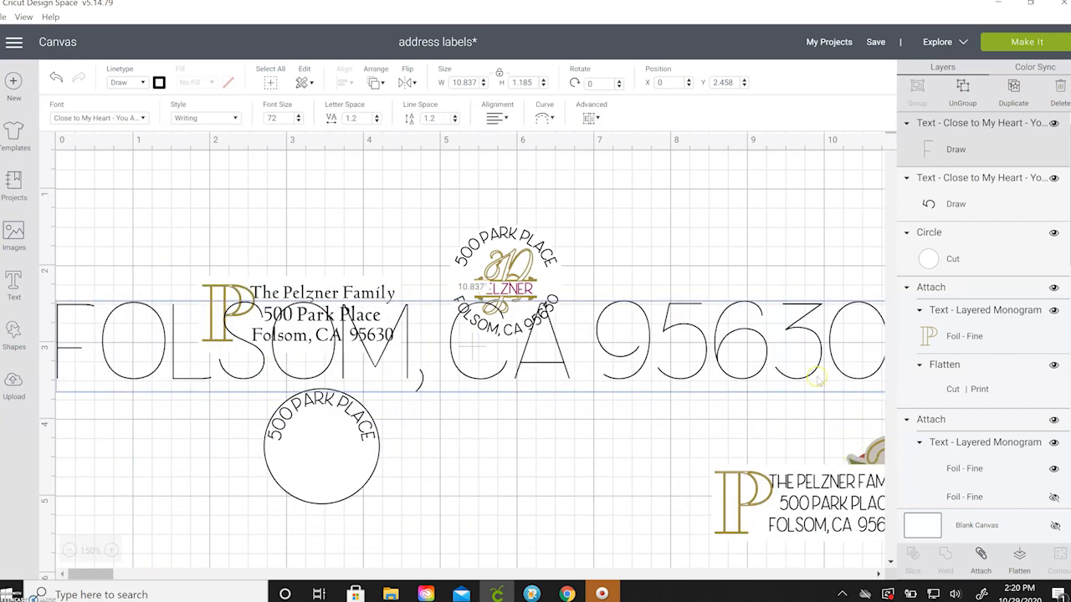
click(472, 82)
text(2)
key(Return)
drag(175, 307, 364, 495)
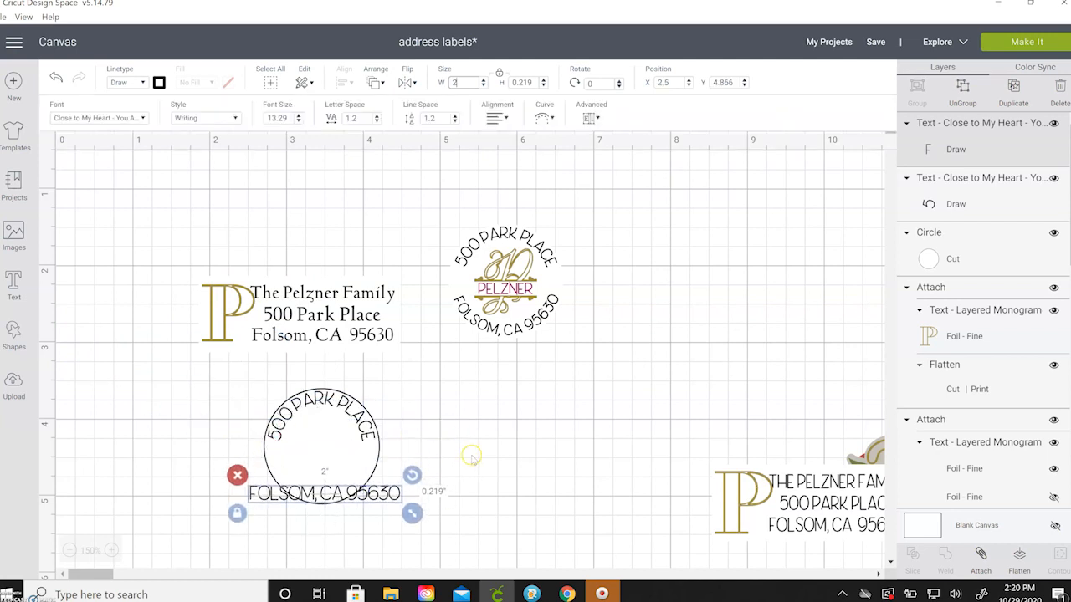
Bend the FOLSOM, CA 95630 line into a slight arc, shrink its font, and nudge it into place.
click(545, 118)
drag(515, 159, 469, 159)
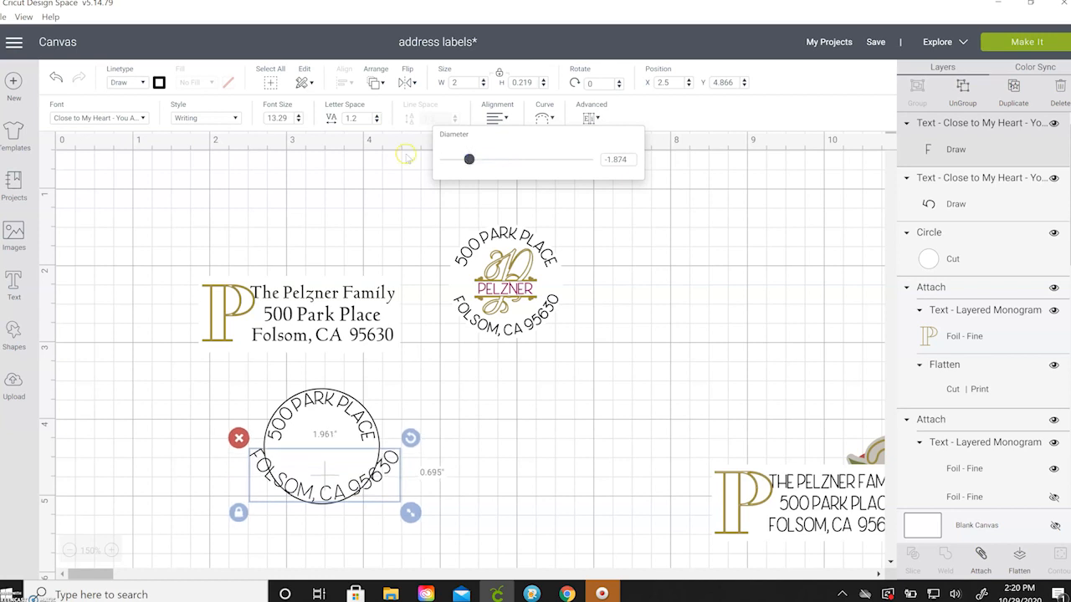
click(298, 122)
click(298, 121)
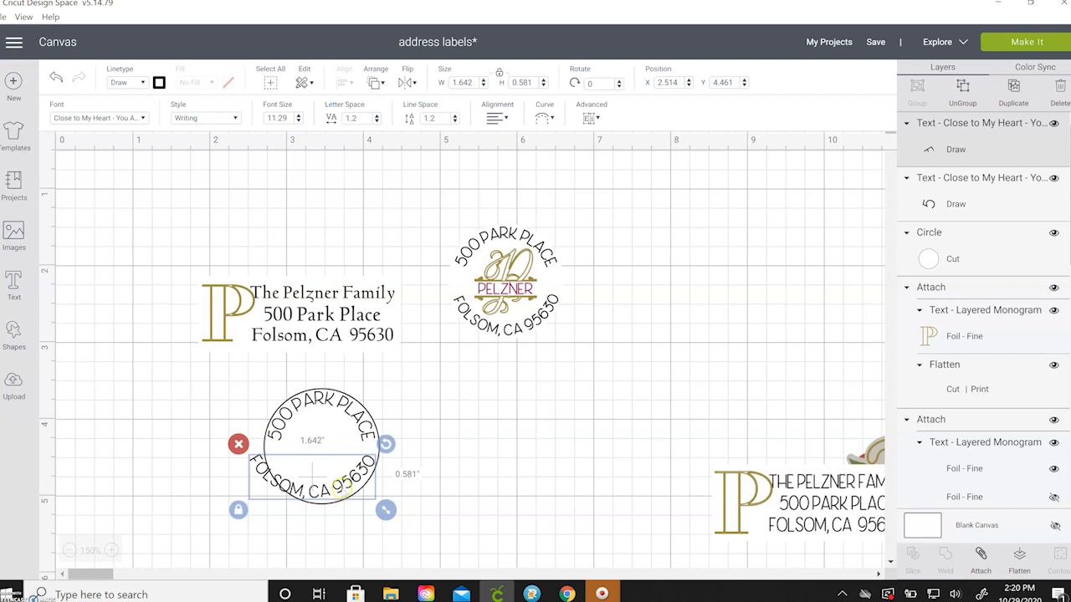
drag(341, 492, 349, 495)
Set the FOLSOM line's letter spacing to 1.1 and font size to 10.29, then centre it with the circle.
click(376, 121)
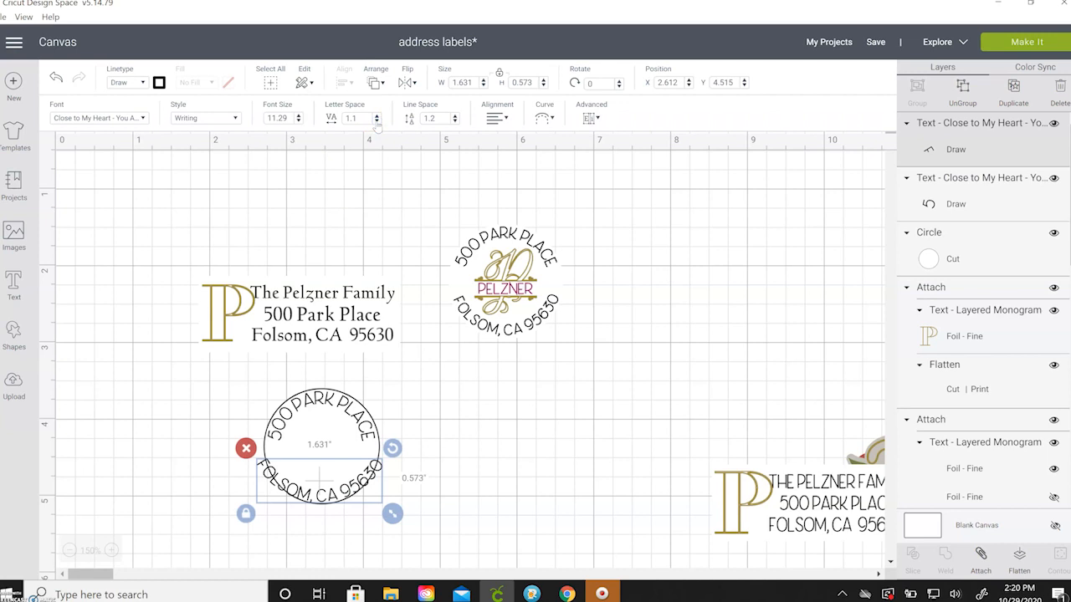
click(289, 120)
click(297, 122)
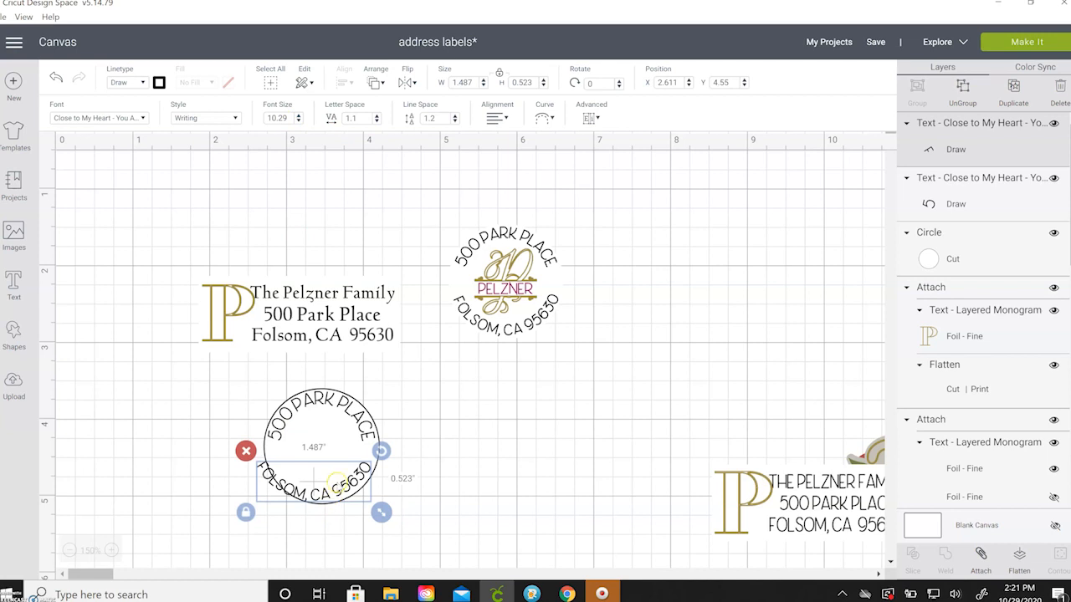
drag(344, 489, 347, 488)
drag(219, 467, 395, 510)
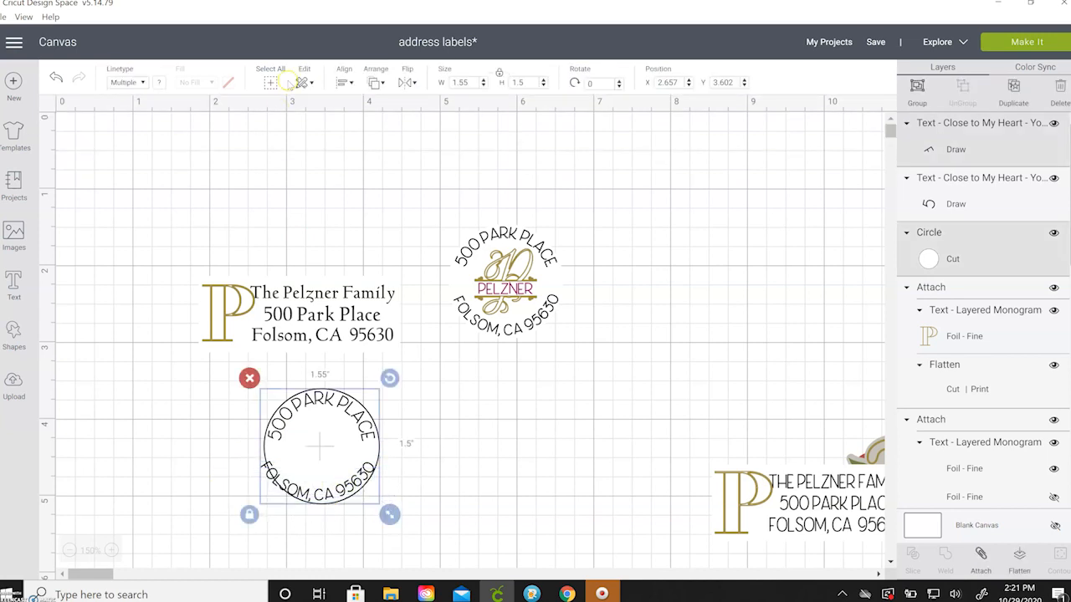
click(347, 88)
click(373, 136)
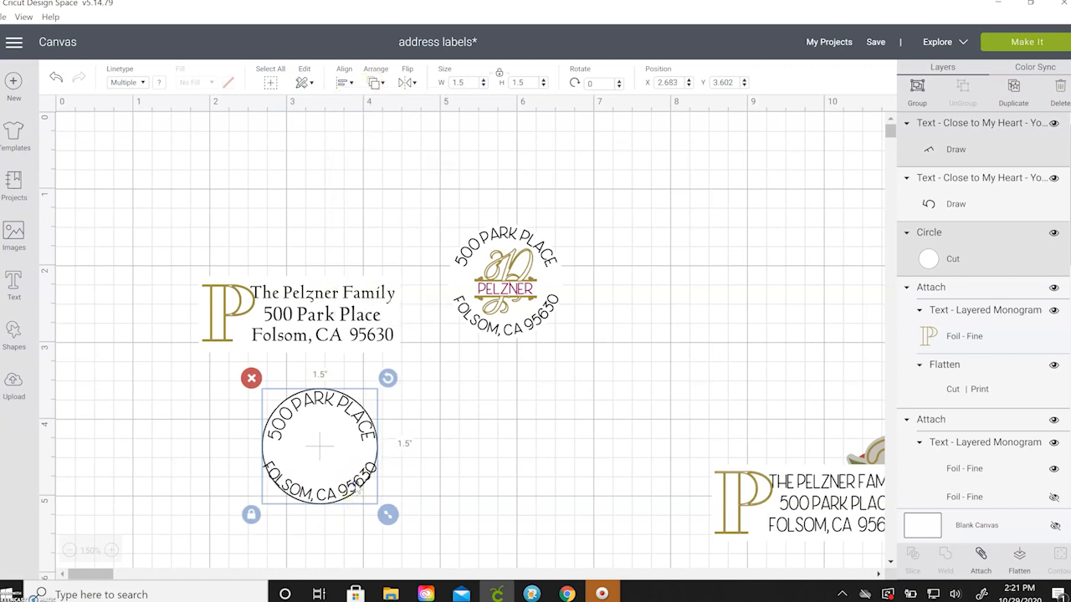
click(413, 467)
Adjust the FOLSOM line's curve diameter so it hugs the circle's bottom edge.
click(372, 474)
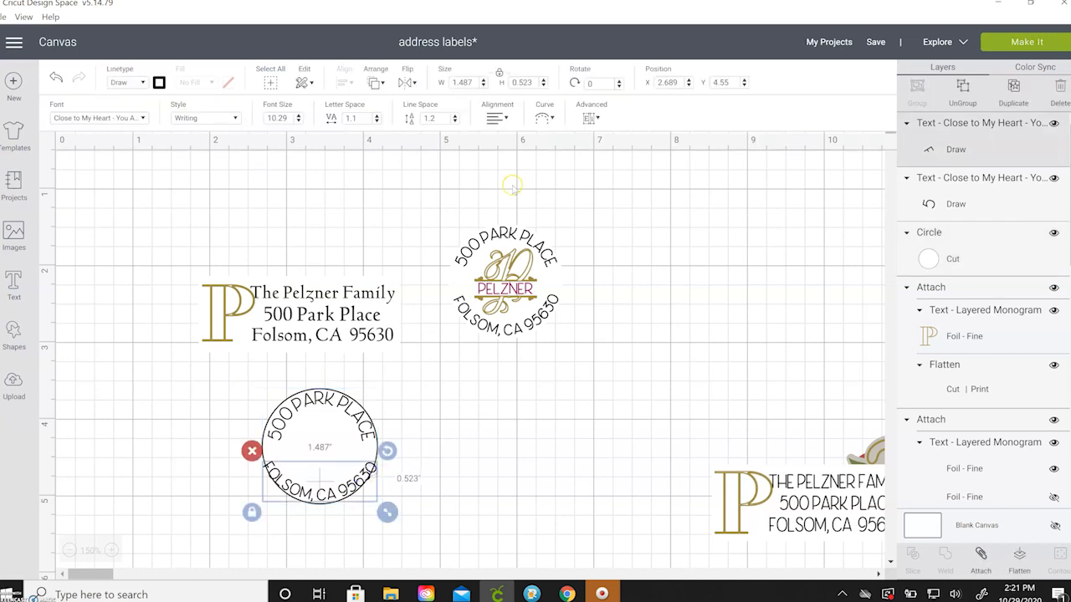
click(544, 119)
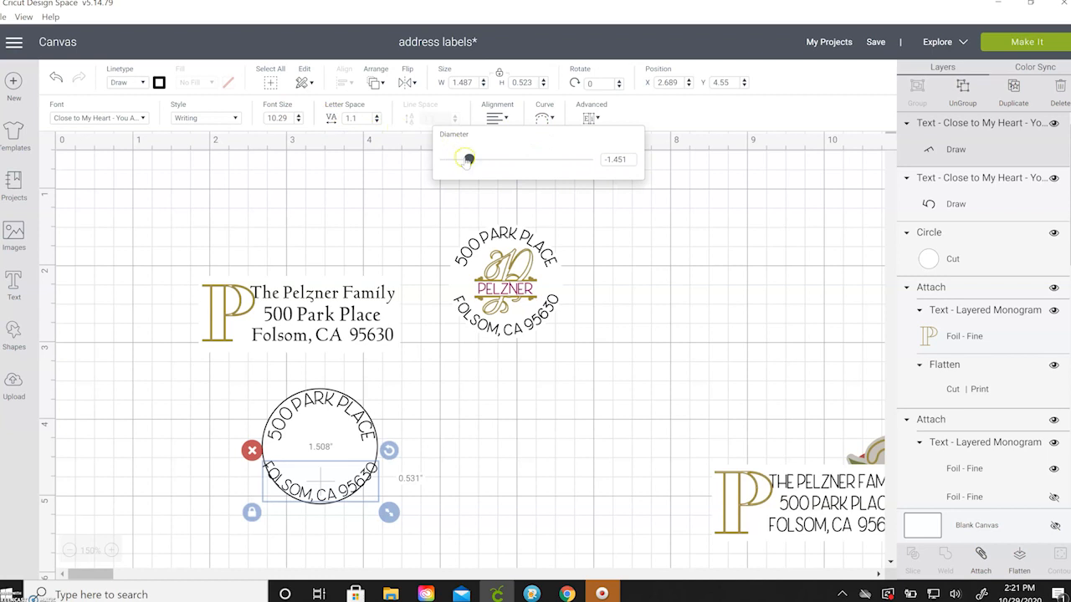
drag(469, 159, 464, 159)
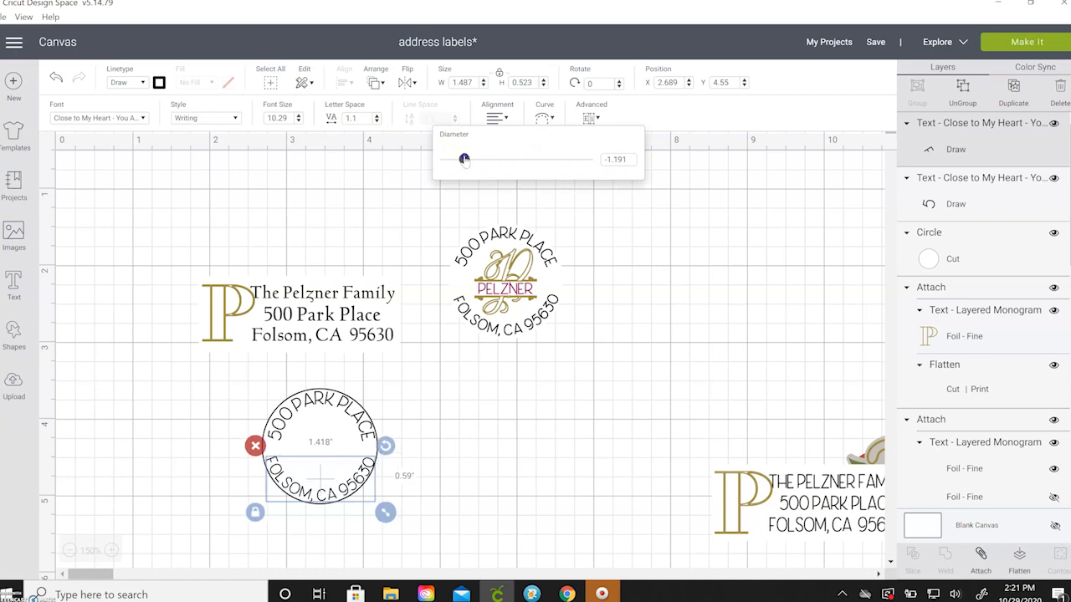
click(422, 428)
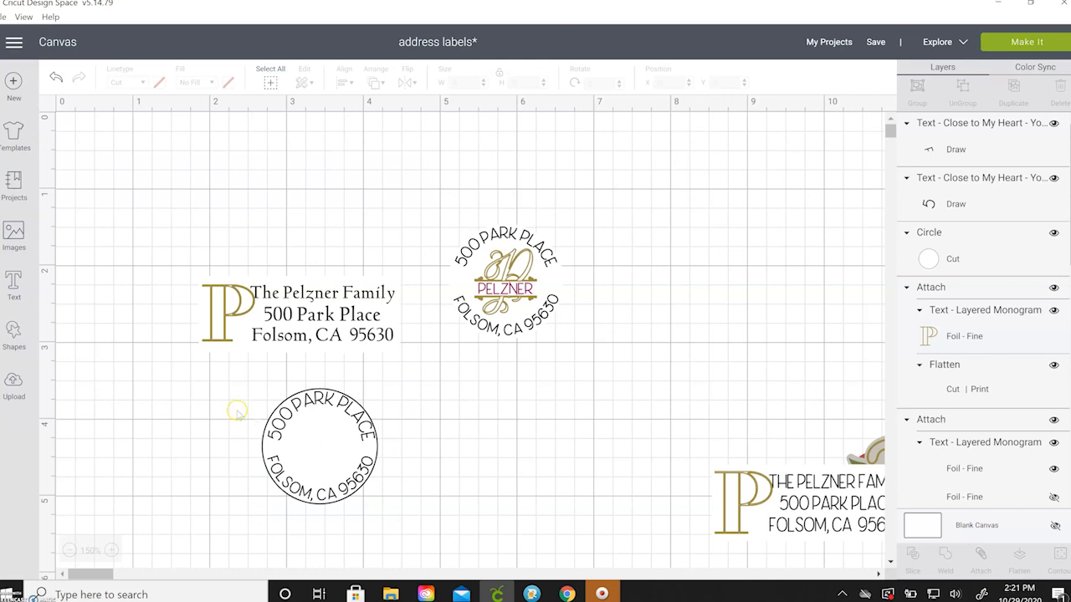
drag(230, 402, 415, 508)
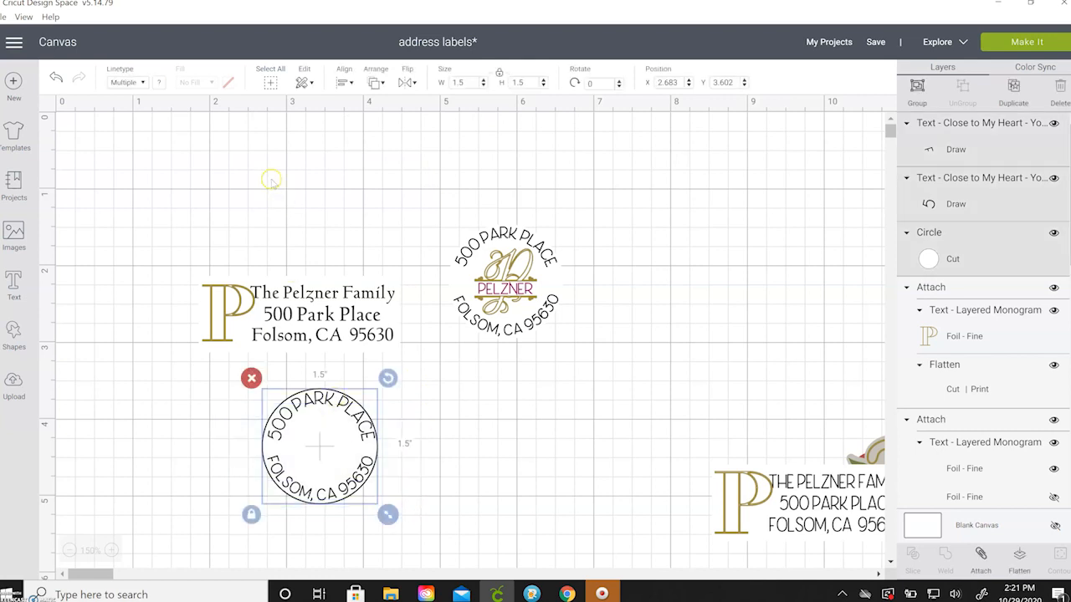
Centre both curved address lines on the circle, attach them, and flatten into one print-then-cut layer.
click(343, 82)
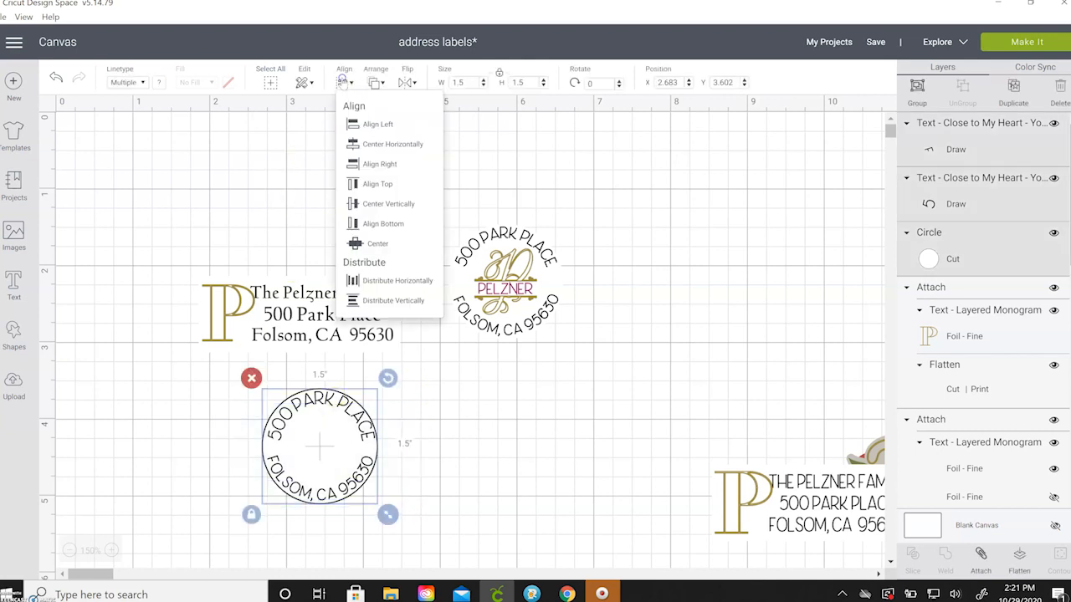
click(374, 144)
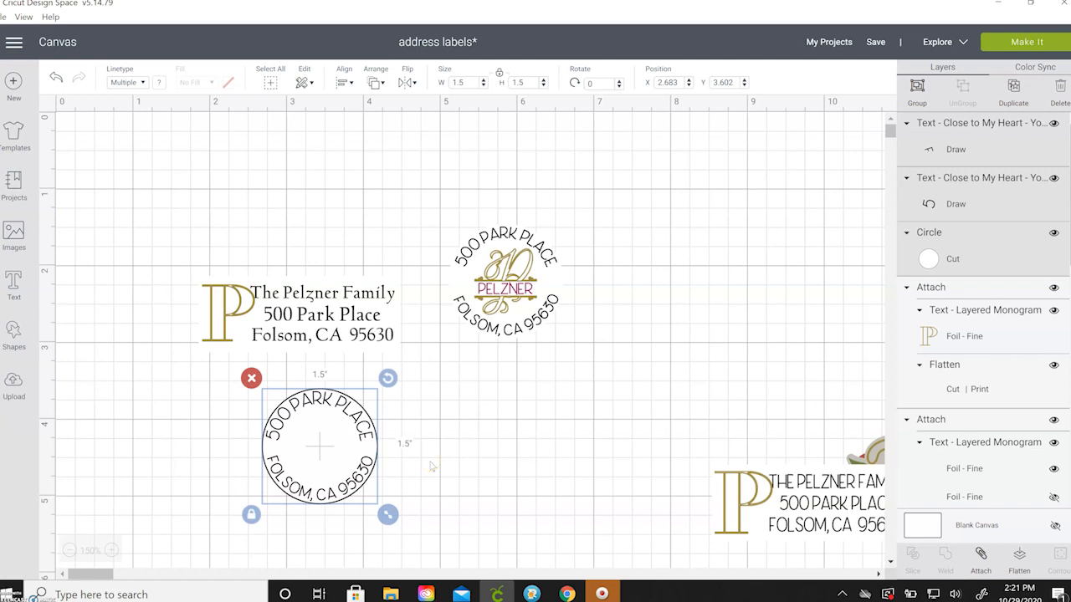
click(980, 554)
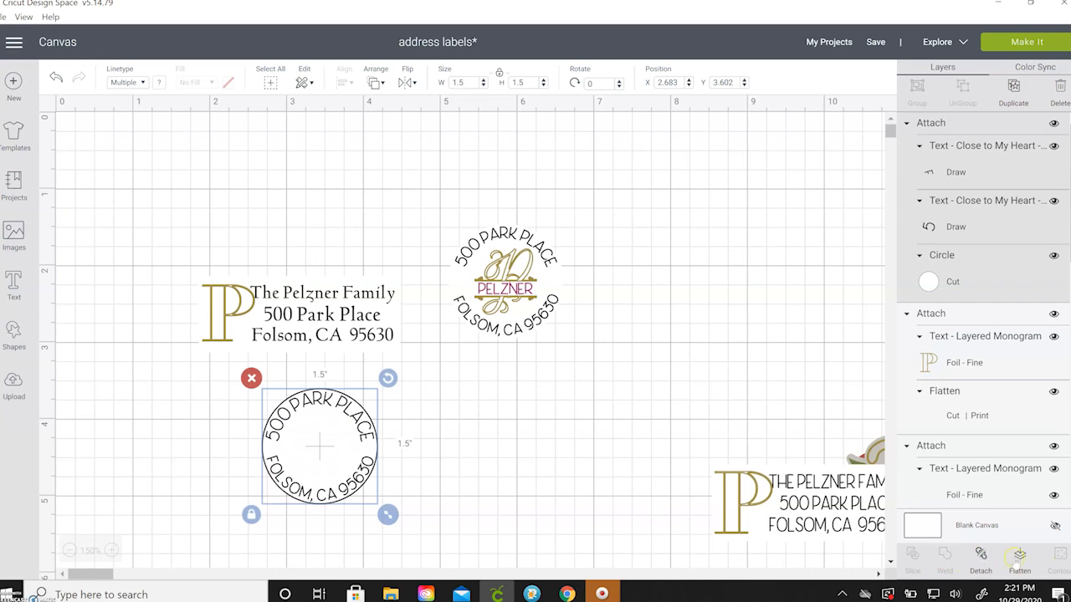
click(1019, 554)
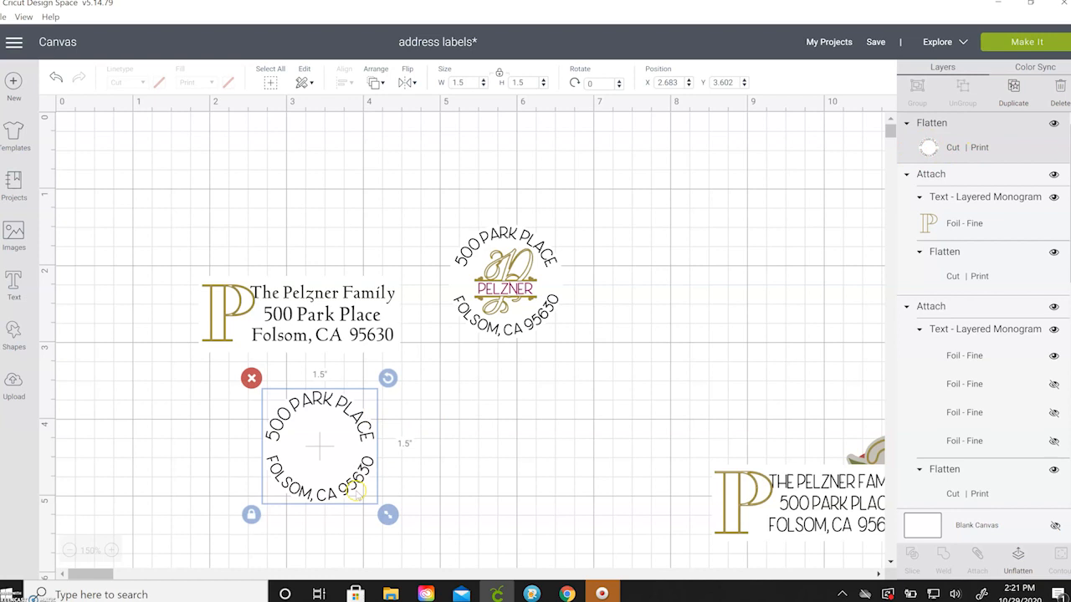
click(455, 433)
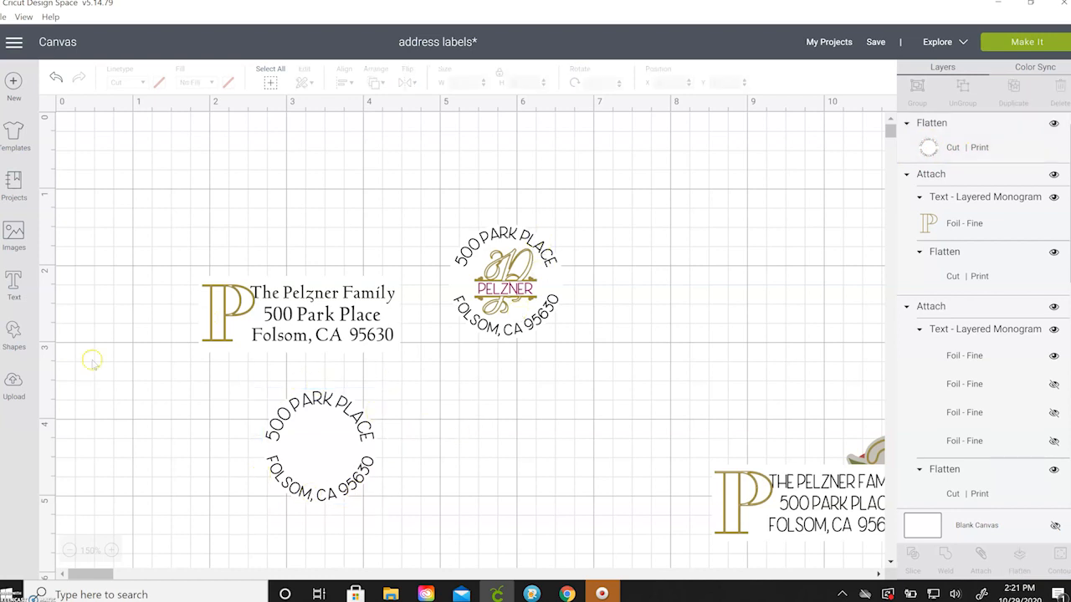
Add a lowercase 'p' monogram piece in the Monogram Classy Two font.
click(17, 284)
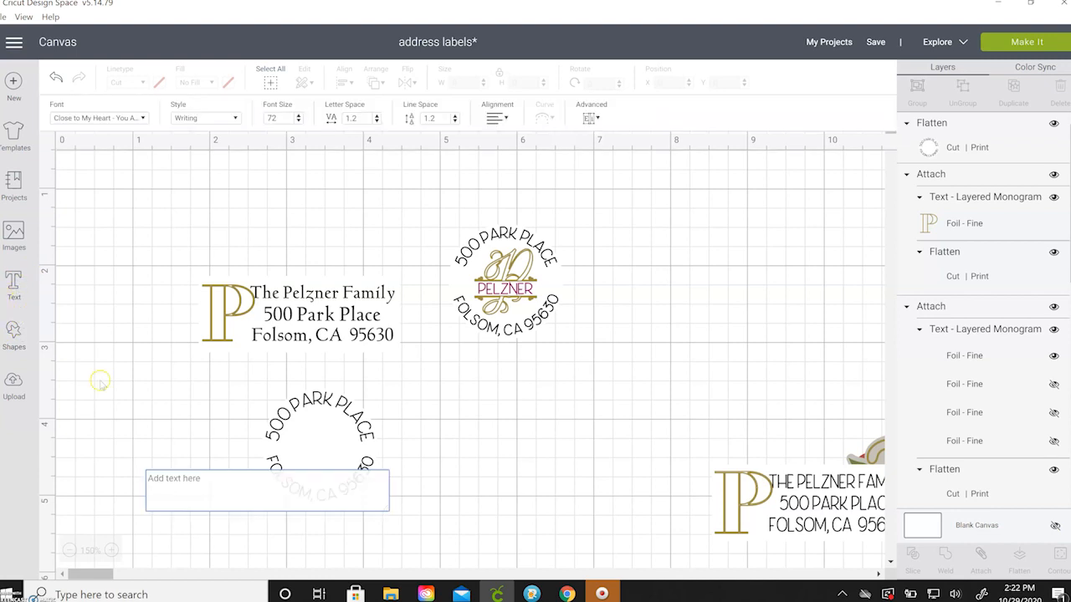
click(90, 118)
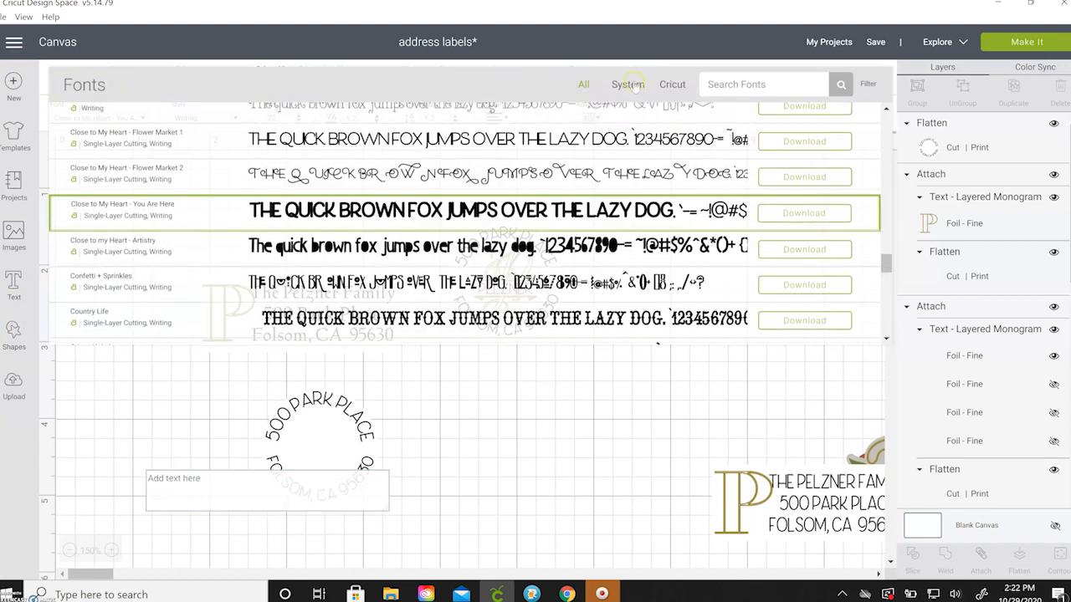
click(749, 87)
text(mon)
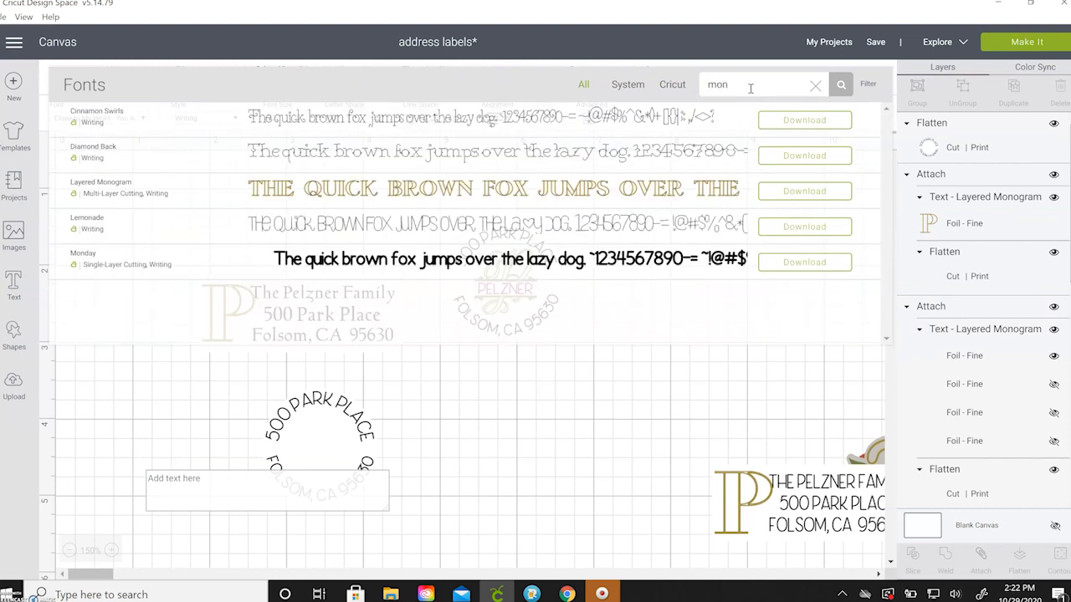
key(BackSpace)
key(BackSpace)
key(BackSpace)
text(cla)
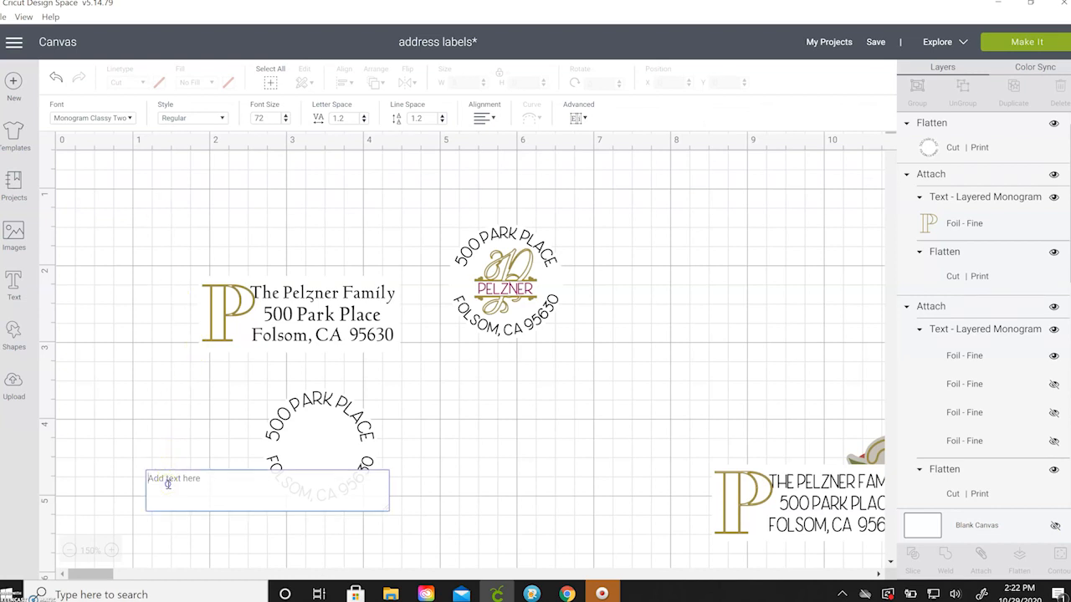
text(p)
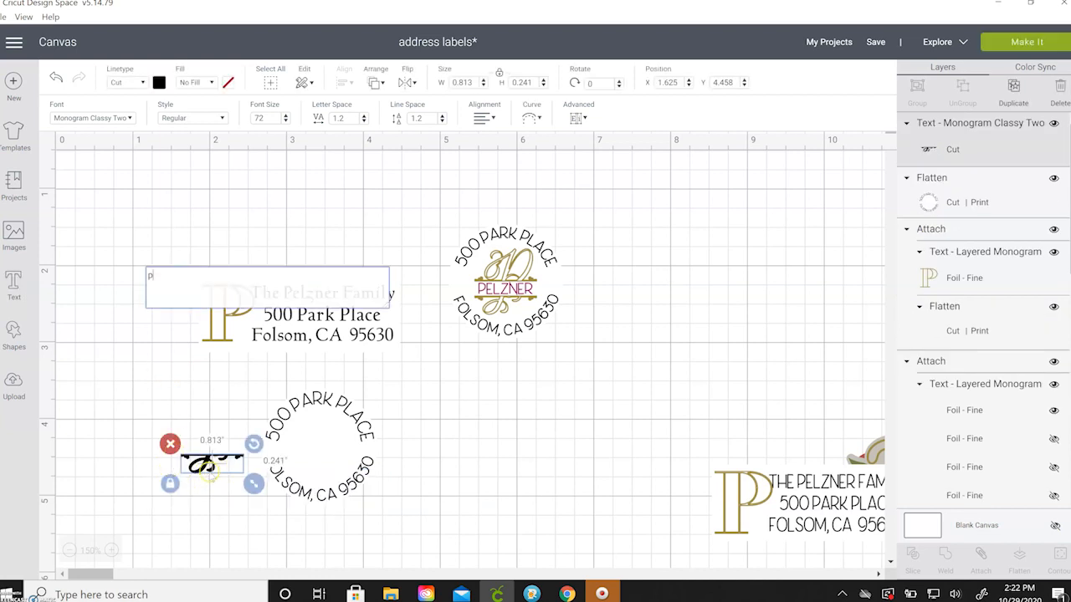
click(108, 358)
Add an uppercase 'P' piece, move it above the 'p', and centre both pieces horizontally.
click(13, 285)
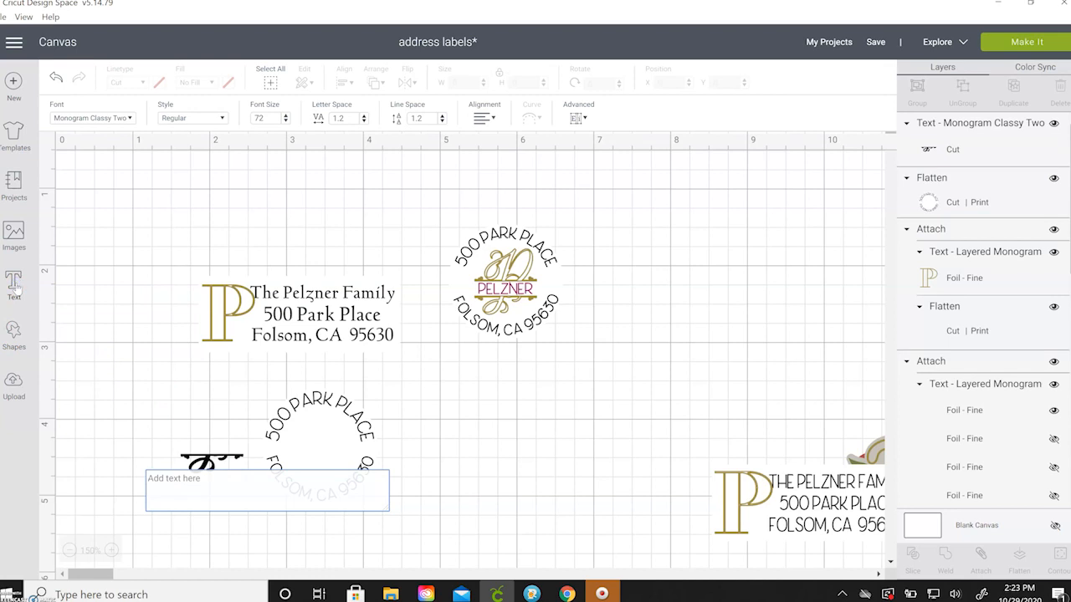
text(P)
click(217, 472)
drag(217, 467, 216, 425)
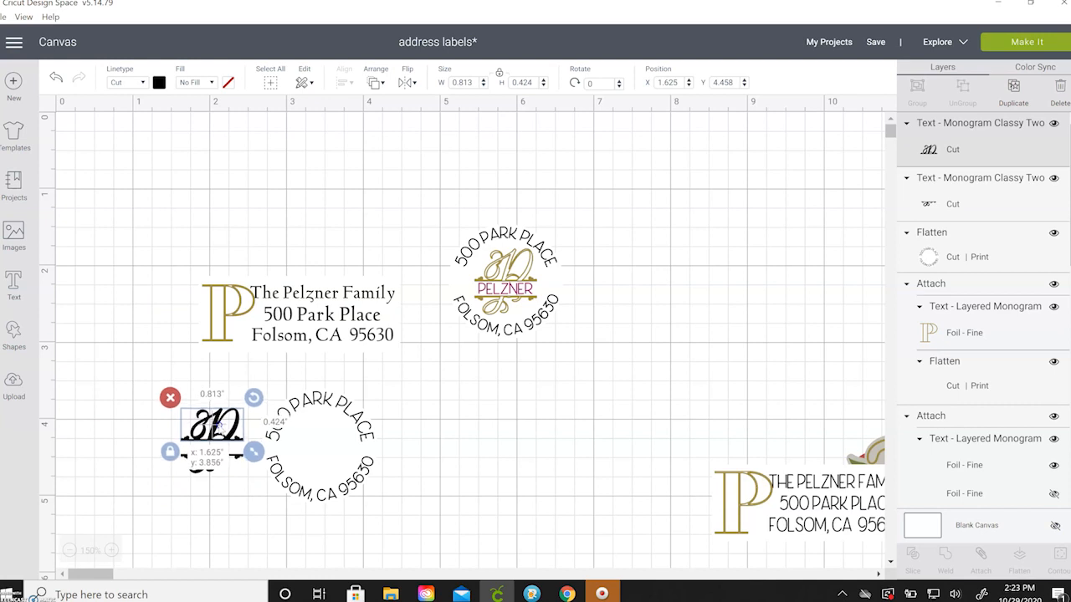
click(97, 410)
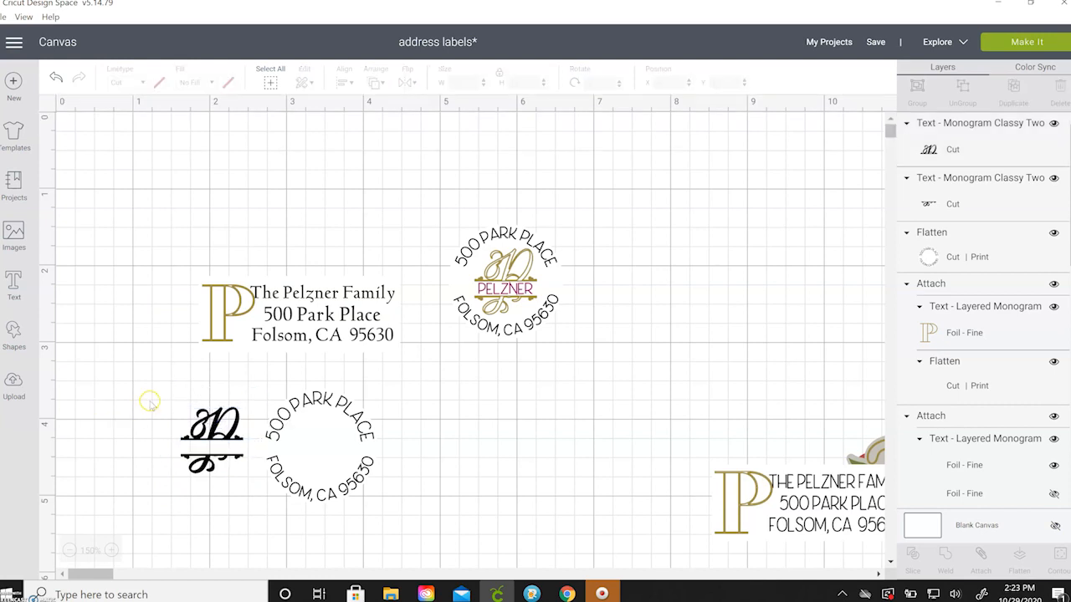
drag(150, 399, 252, 497)
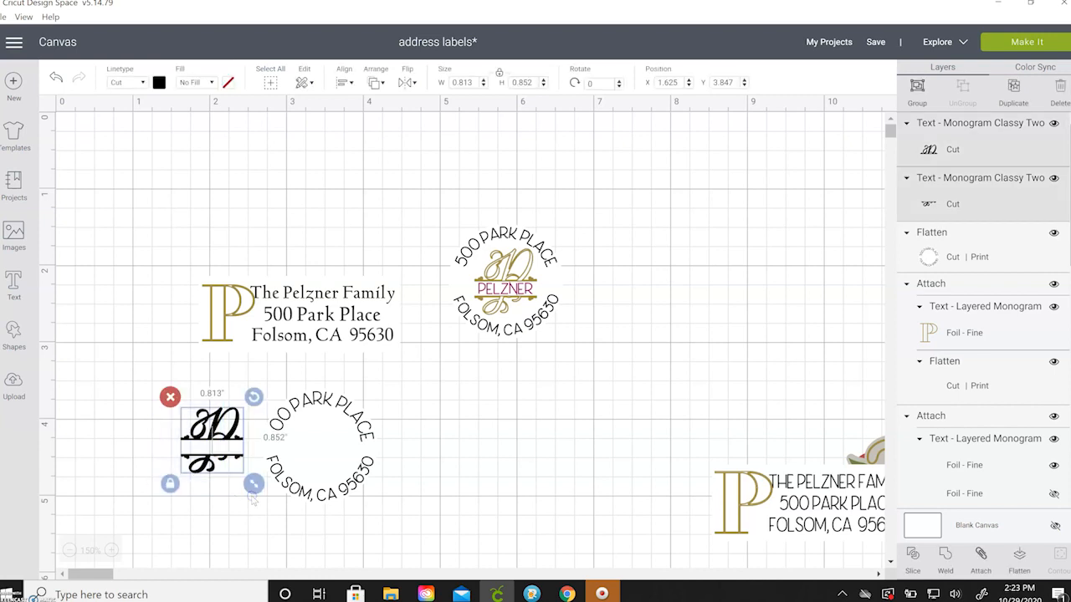
click(344, 82)
click(372, 145)
click(128, 198)
Add 'PELZNER' text and set it in the Algebra font.
click(15, 285)
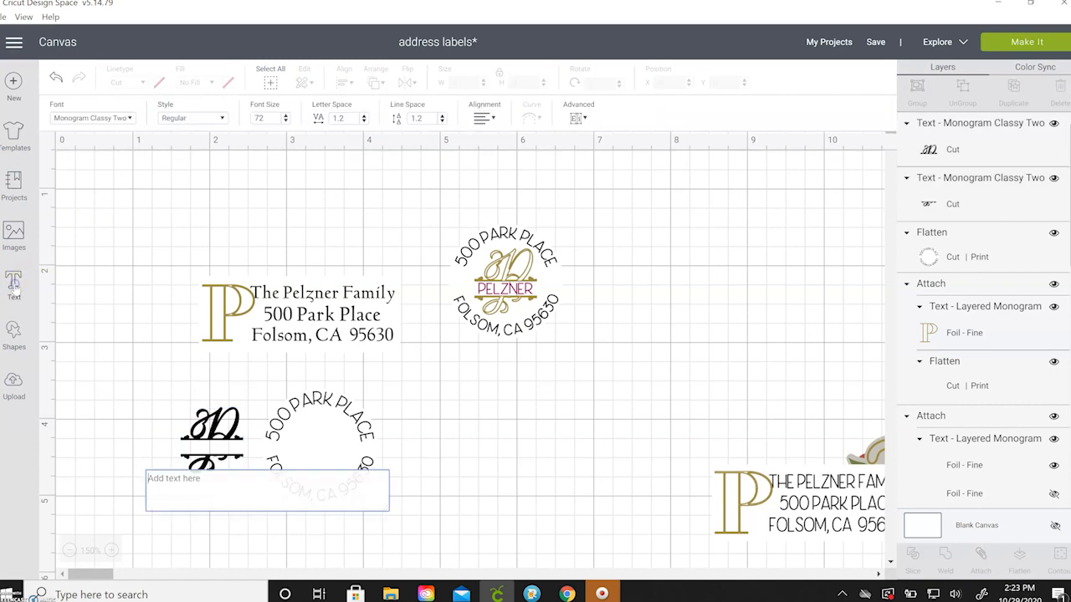
text(PELZNER)
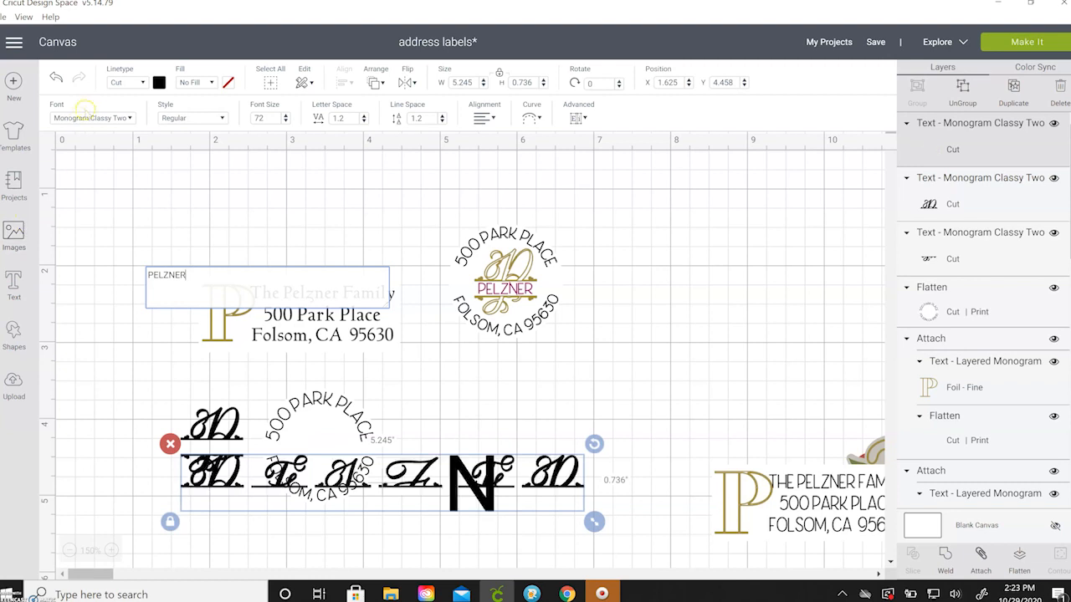
click(94, 118)
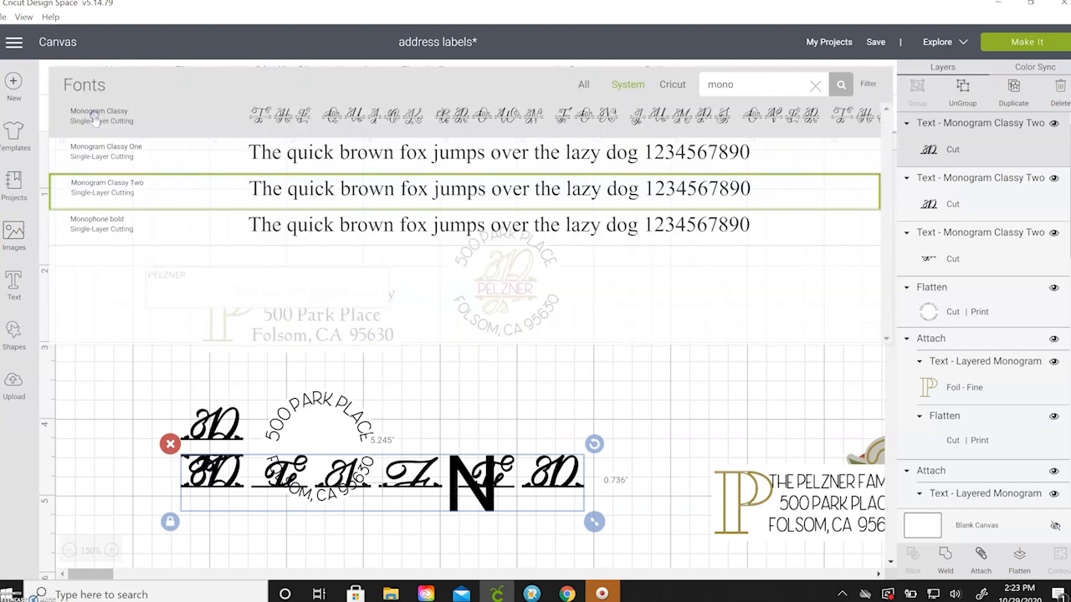
click(815, 87)
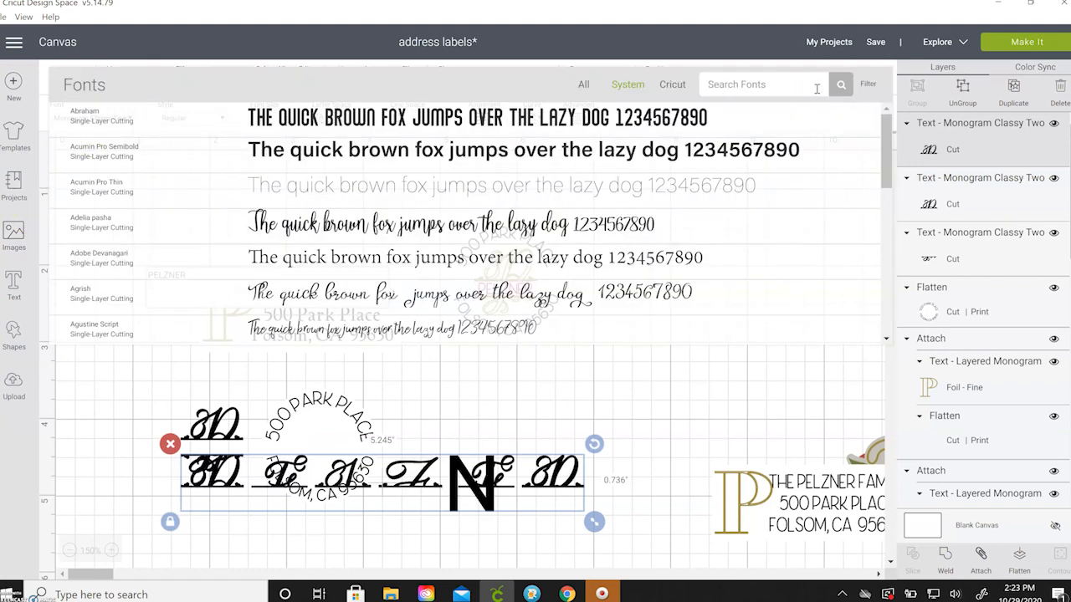
click(752, 257)
click(867, 84)
click(797, 186)
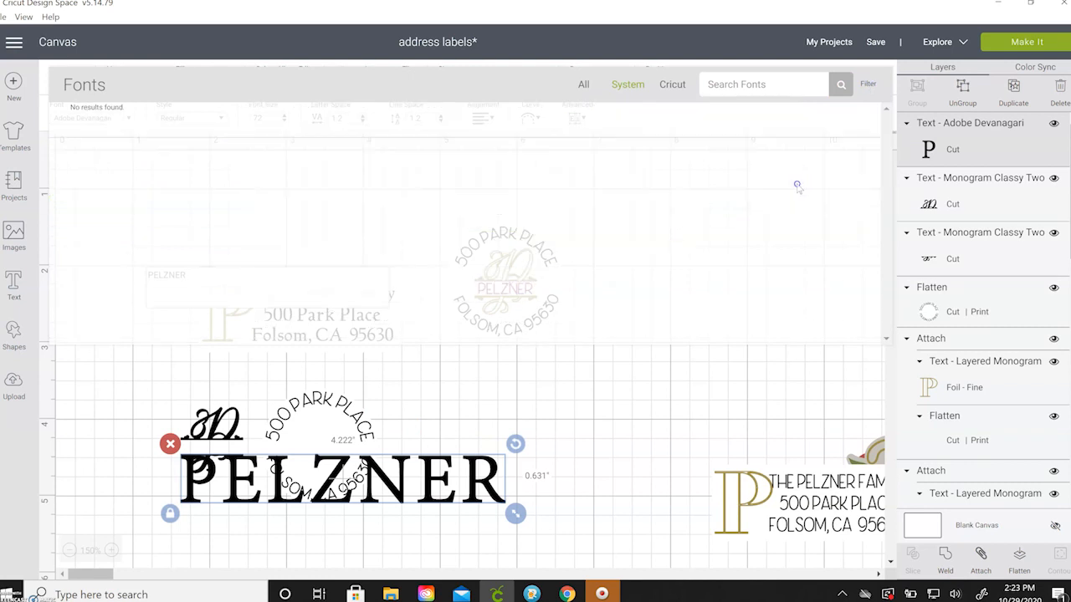
click(869, 85)
click(766, 140)
click(595, 85)
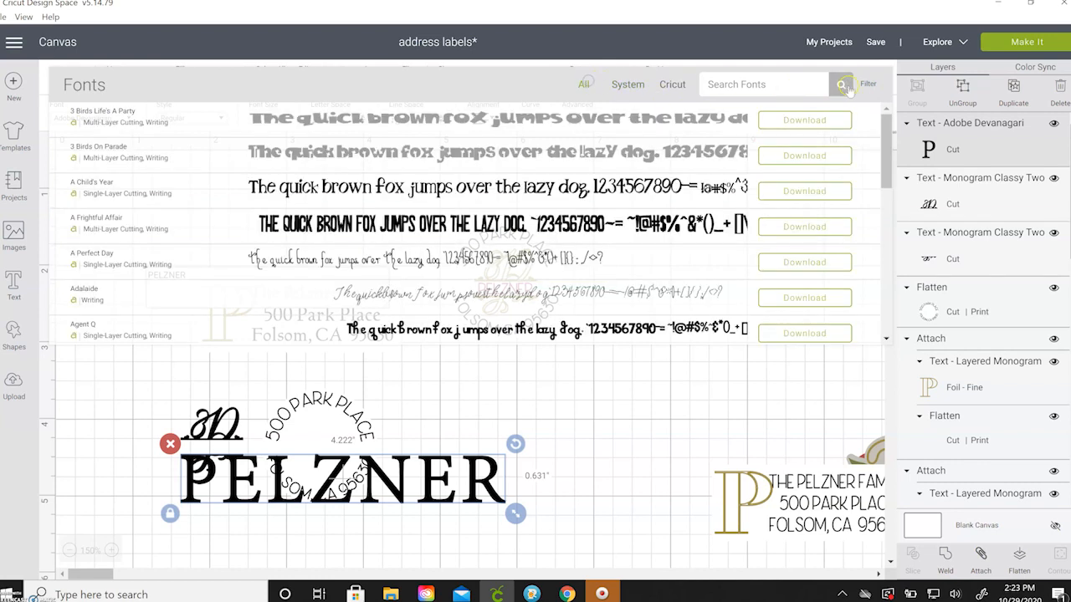
scroll(435, 179, down, 5)
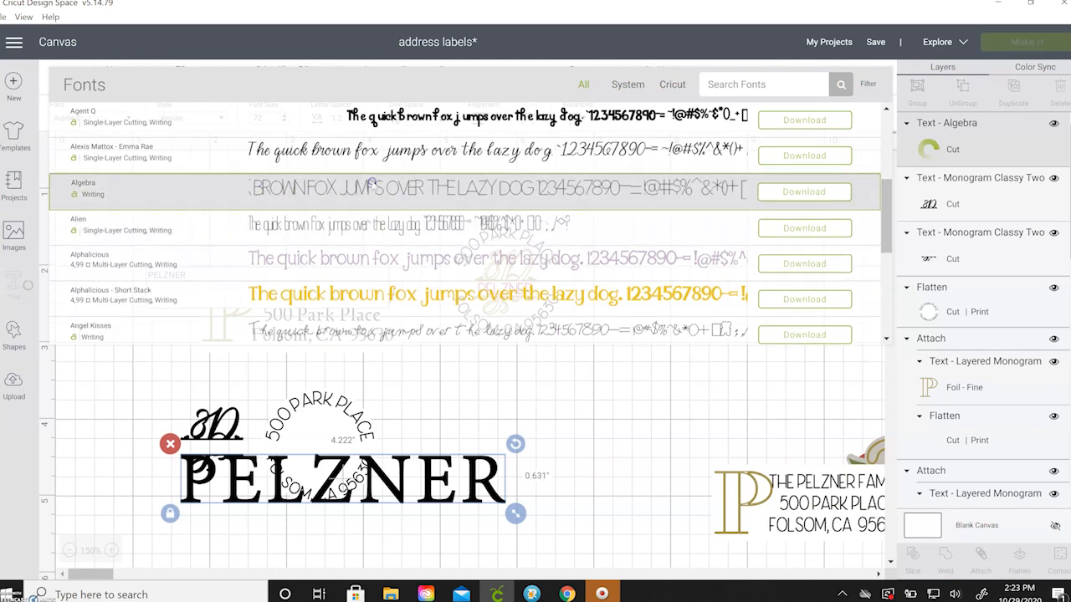
click(375, 188)
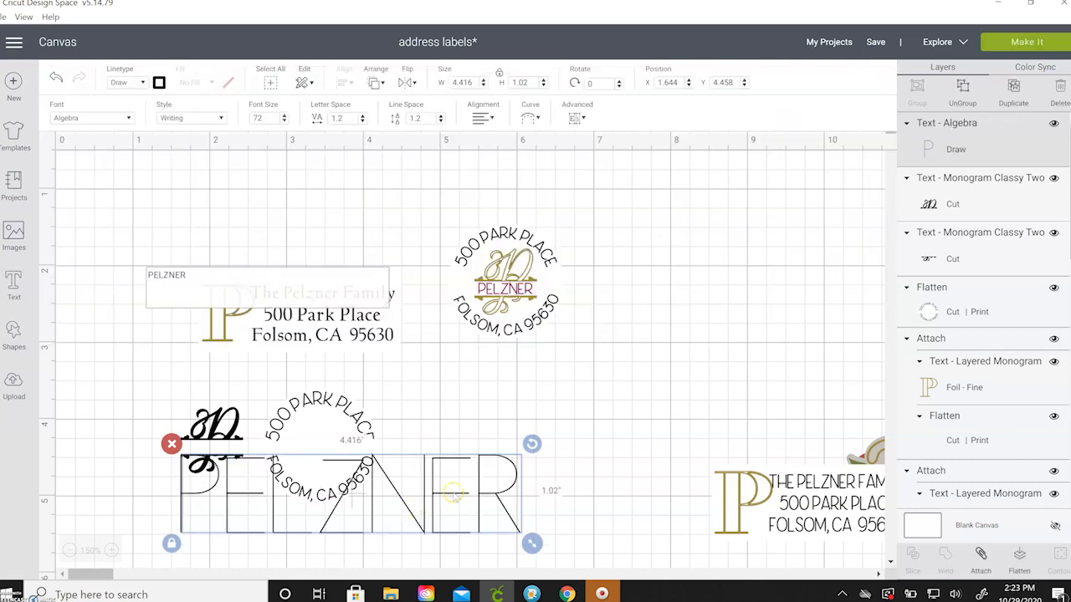
Shrink PELZNER to about 0.99 × 0.229 inches and set it to draw with a Raspberry pen.
drag(532, 543, 164, 373)
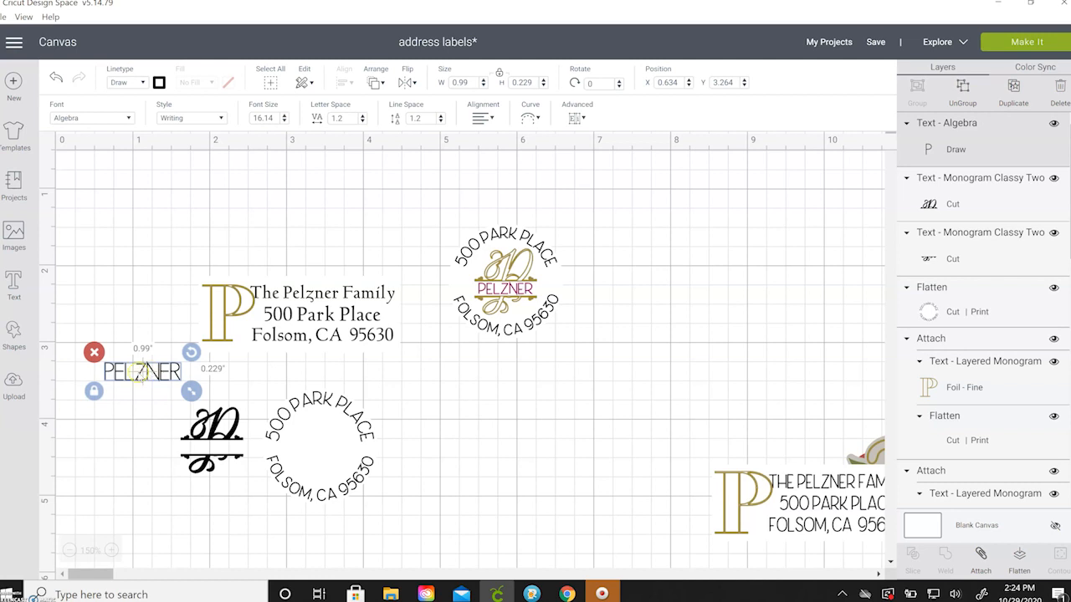
click(143, 83)
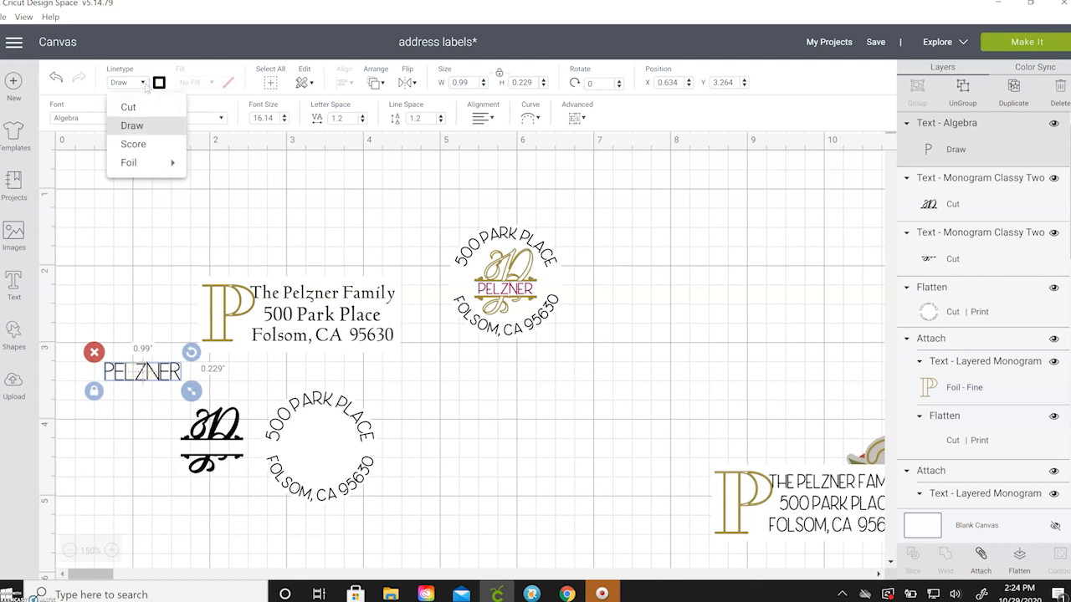
click(142, 376)
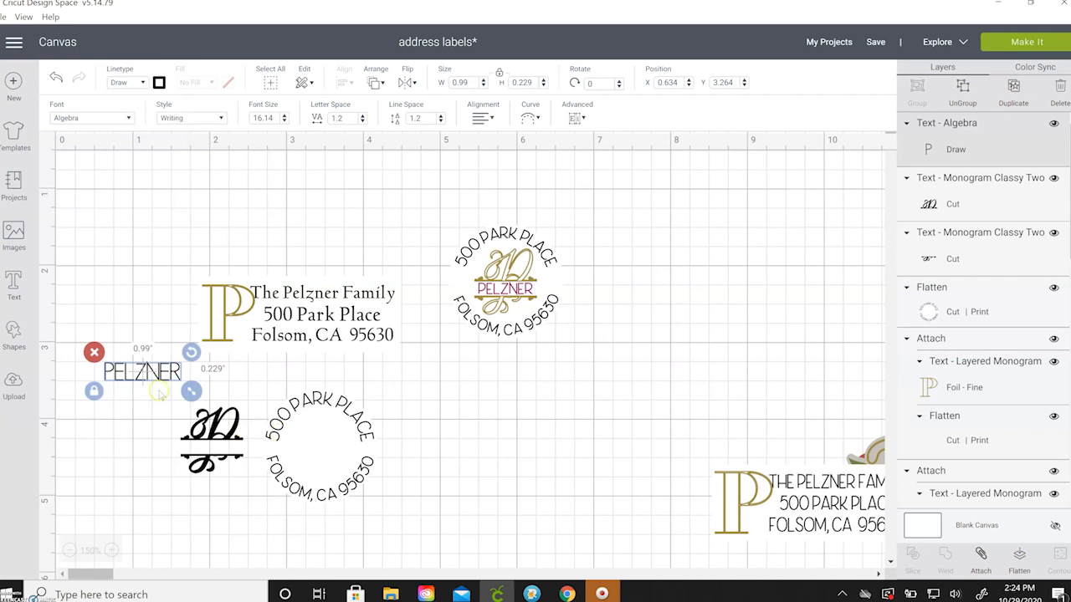
click(159, 82)
scroll(213, 193, down, 2)
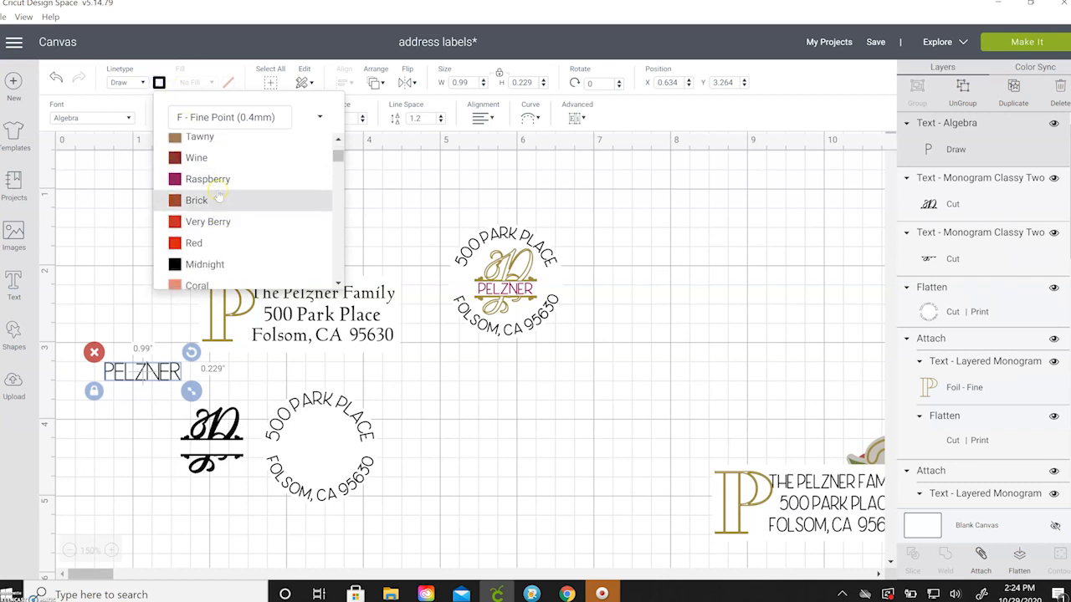
click(217, 181)
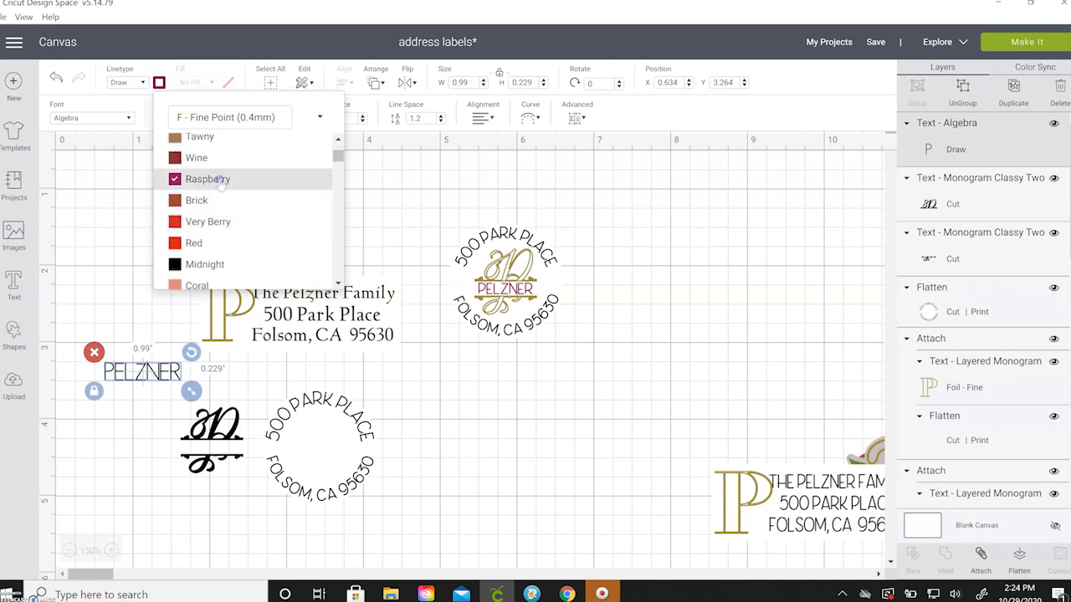
click(91, 276)
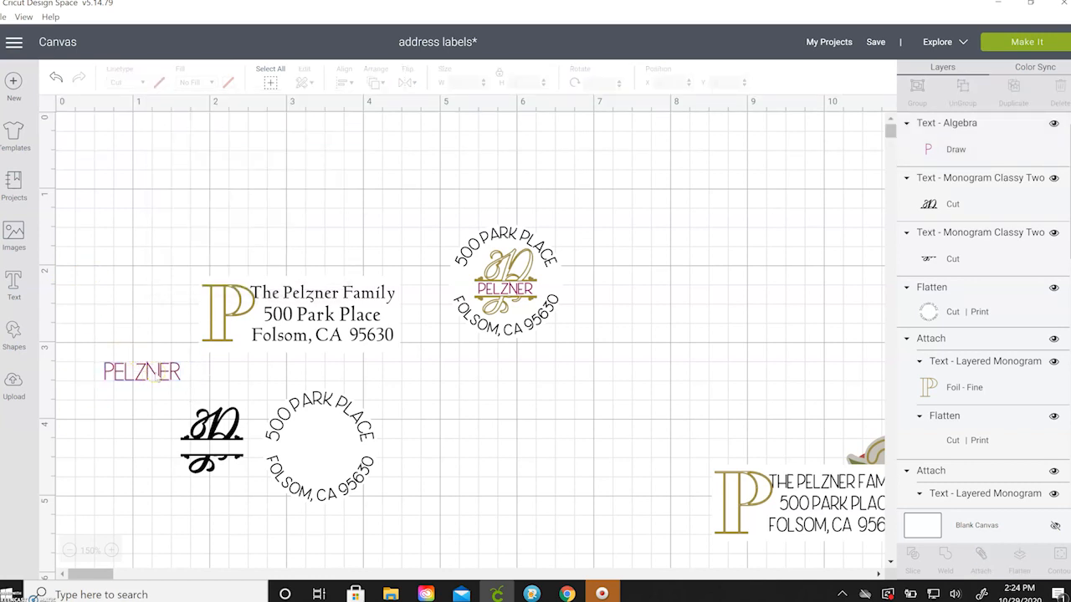
Move PELZNER onto the black monogram and resize it to fit the middle band.
drag(155, 376, 240, 449)
click(240, 478)
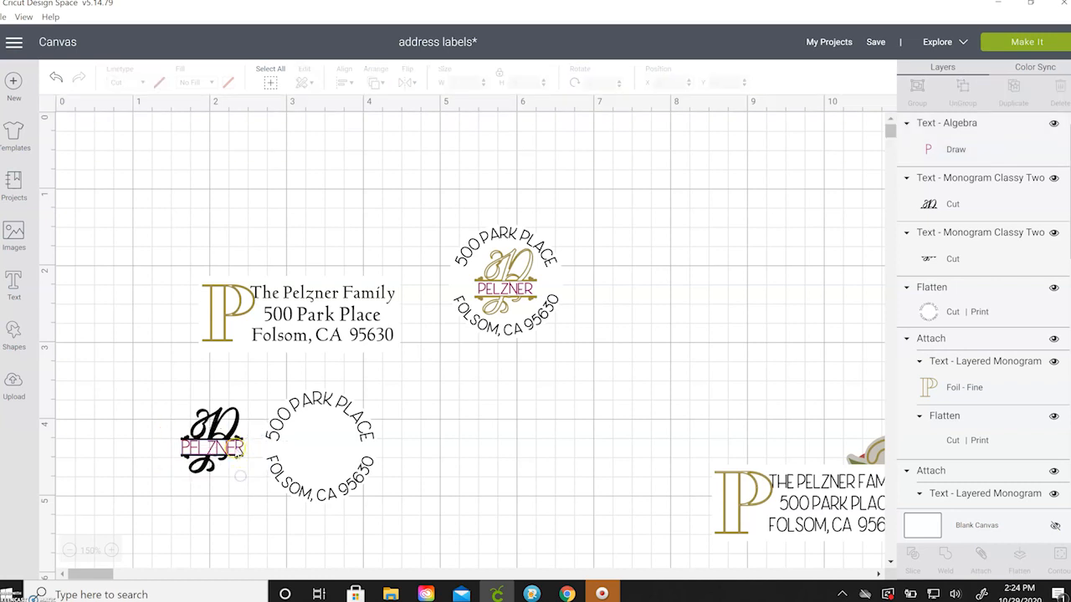
click(240, 456)
drag(247, 465, 220, 448)
click(232, 479)
click(218, 449)
click(240, 476)
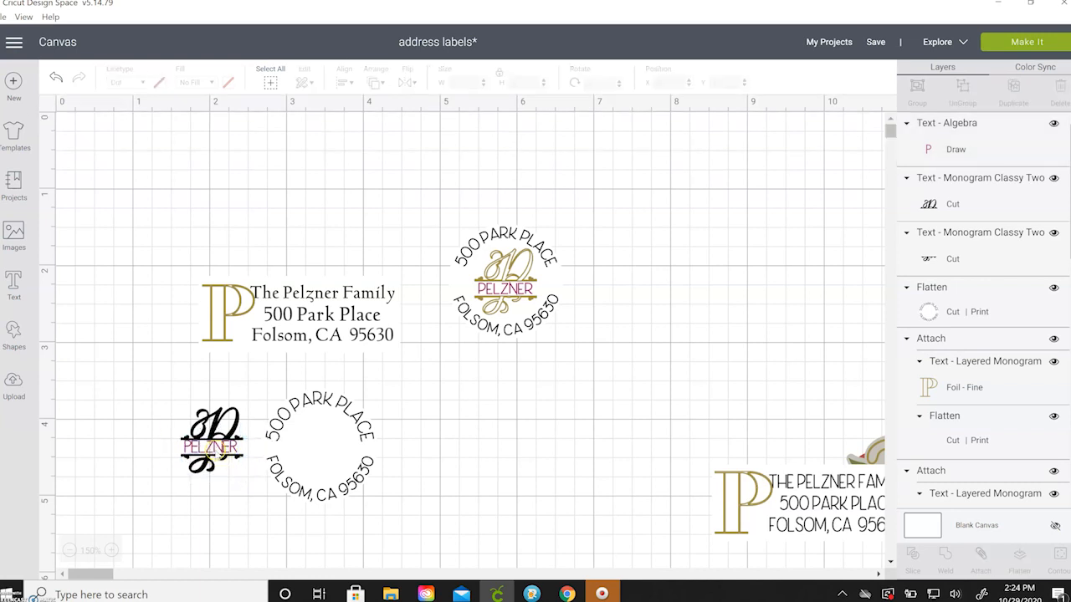
click(207, 454)
drag(252, 463, 254, 462)
Select PELZNER with the monogram pieces and centre them horizontally.
click(259, 407)
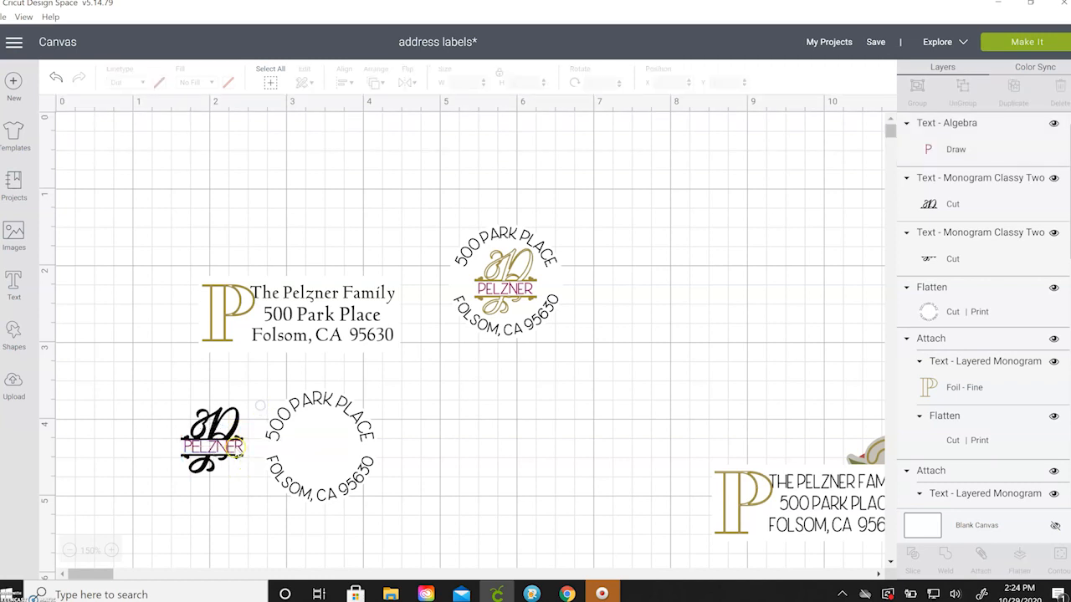
click(238, 452)
click(237, 455)
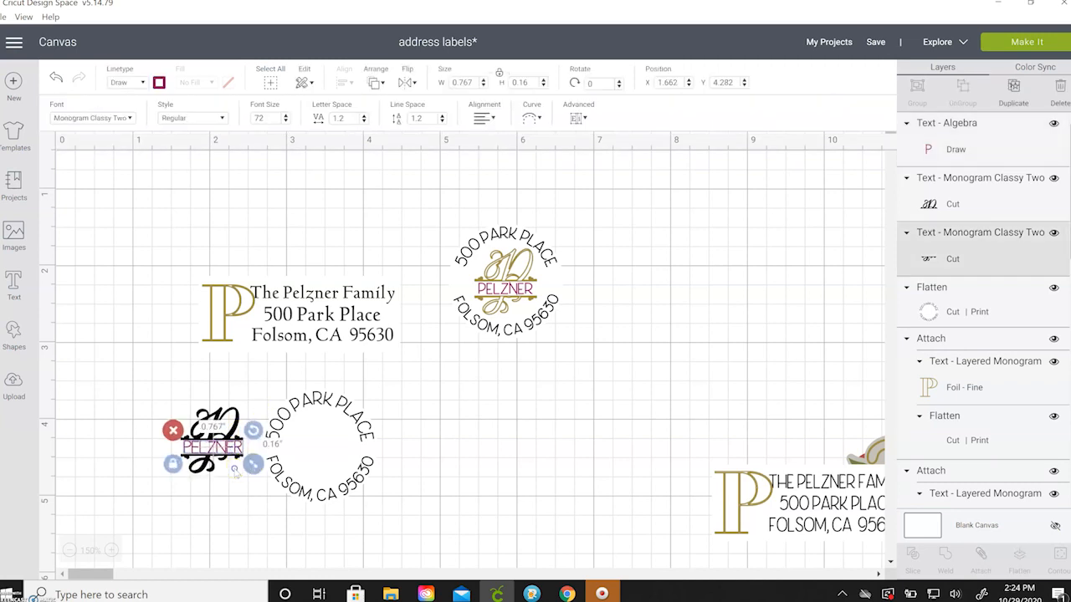
click(189, 392)
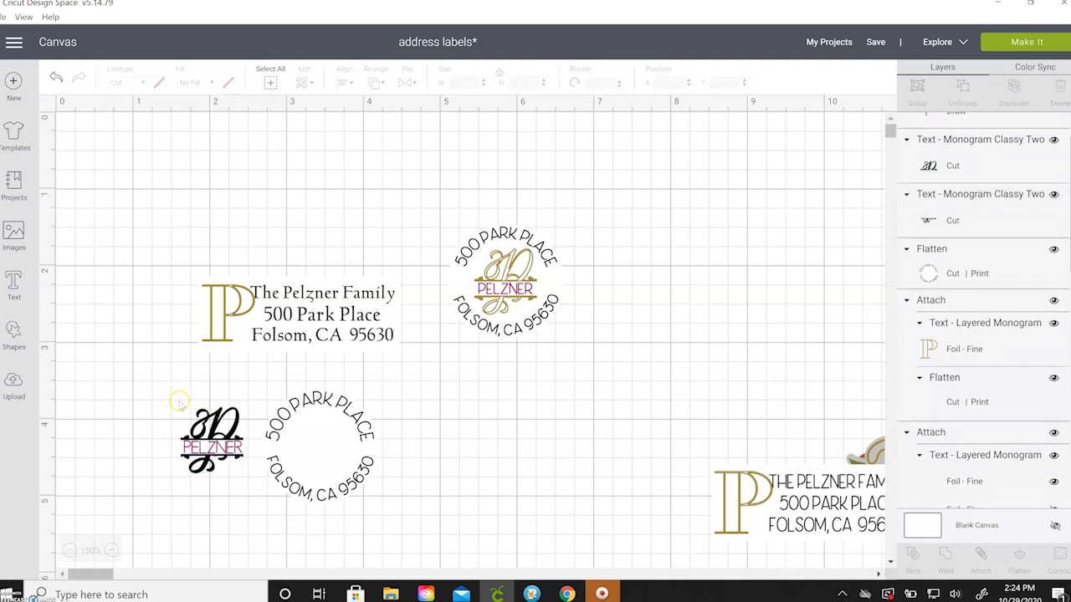
drag(176, 399, 250, 498)
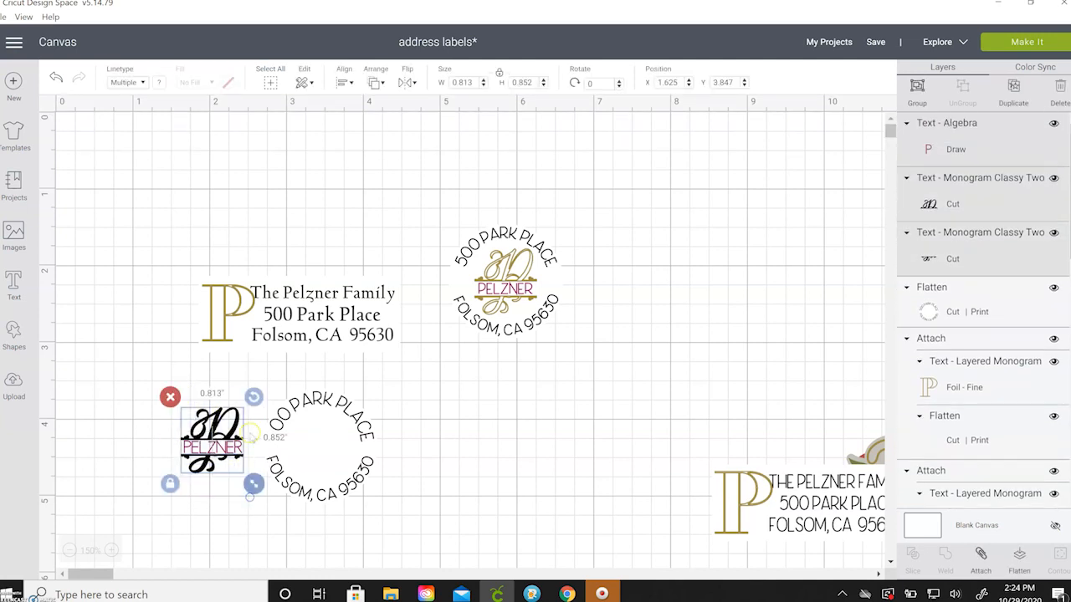
click(344, 82)
click(380, 142)
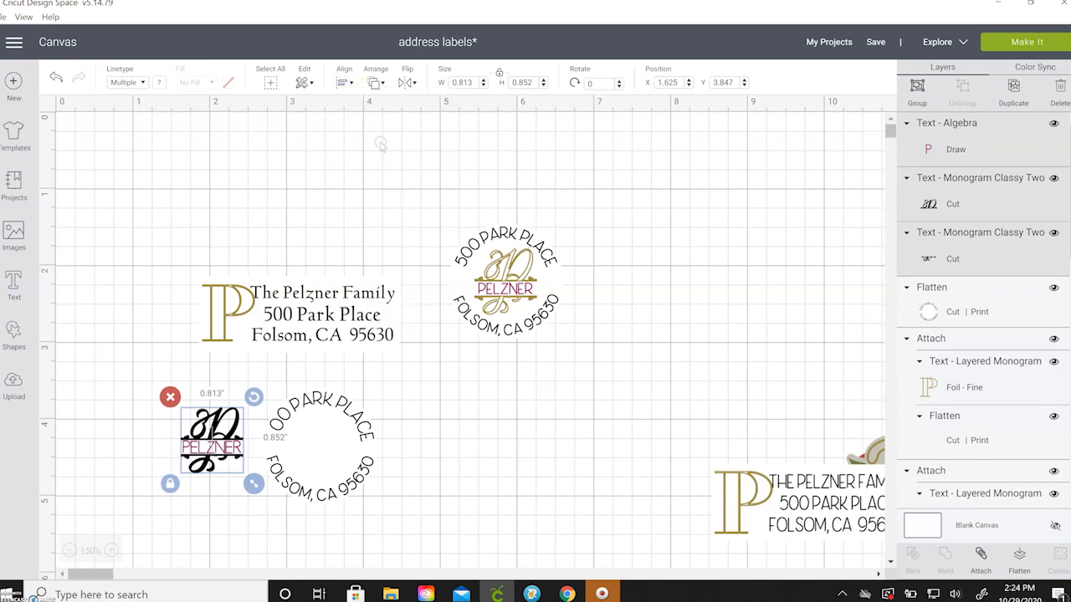
Select the upper and lower black monogram halves and attach them together.
click(227, 175)
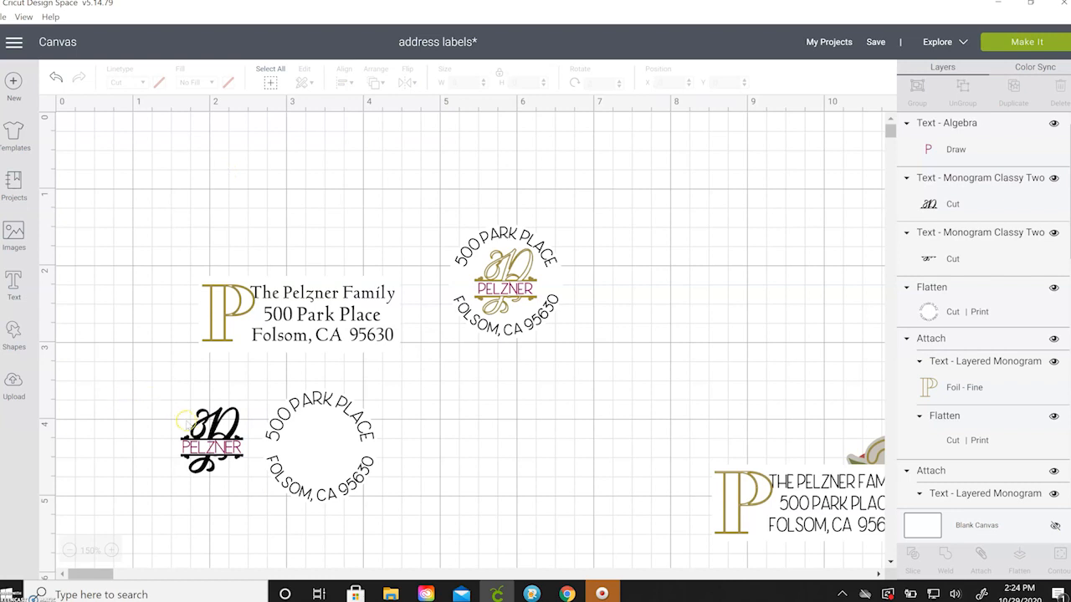
click(215, 429)
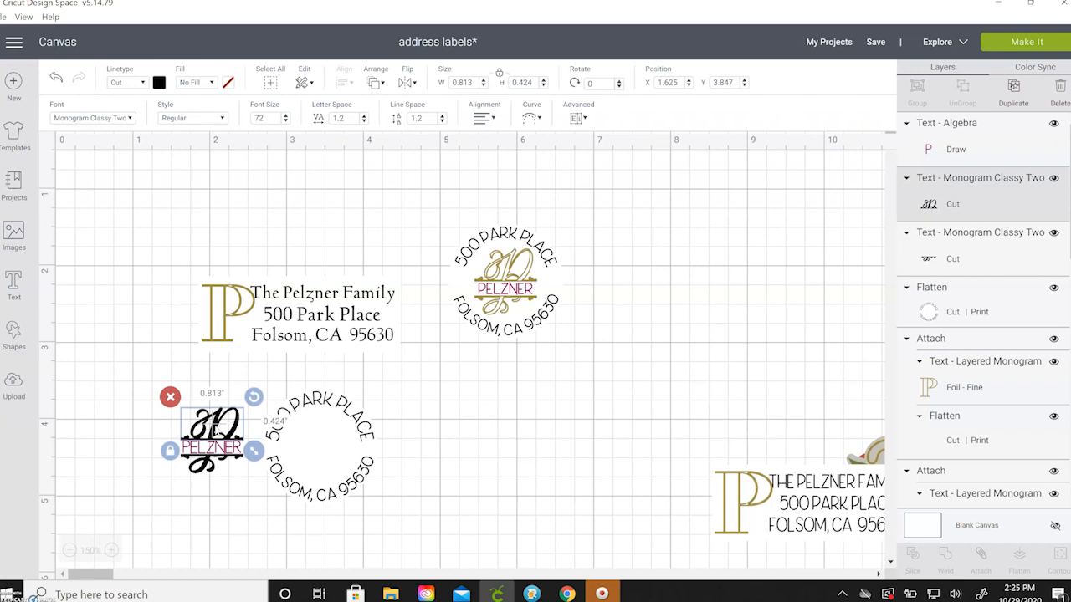
shift+click(205, 470)
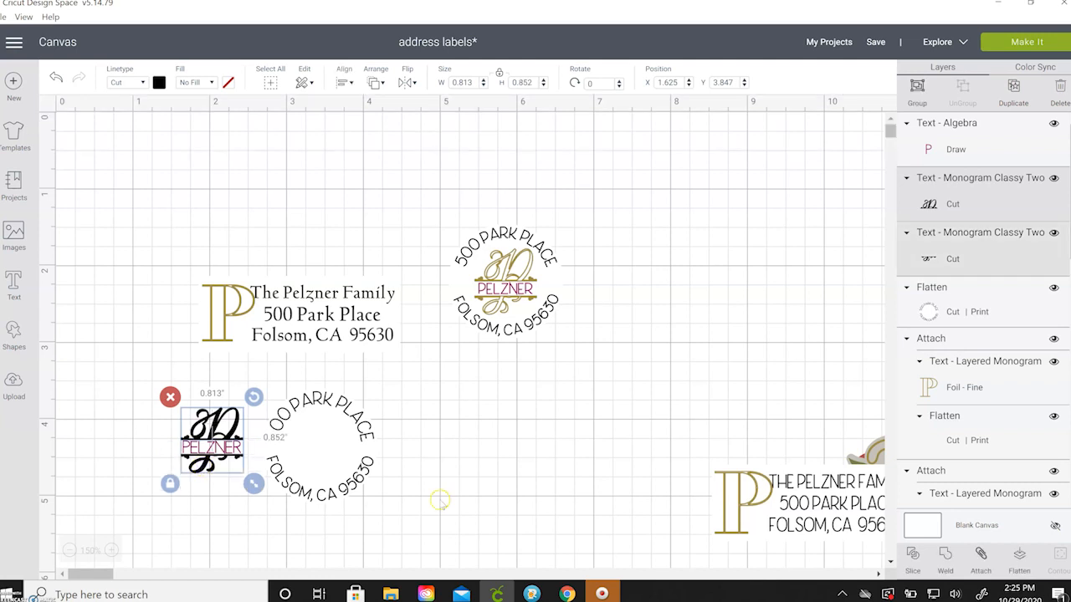
click(981, 553)
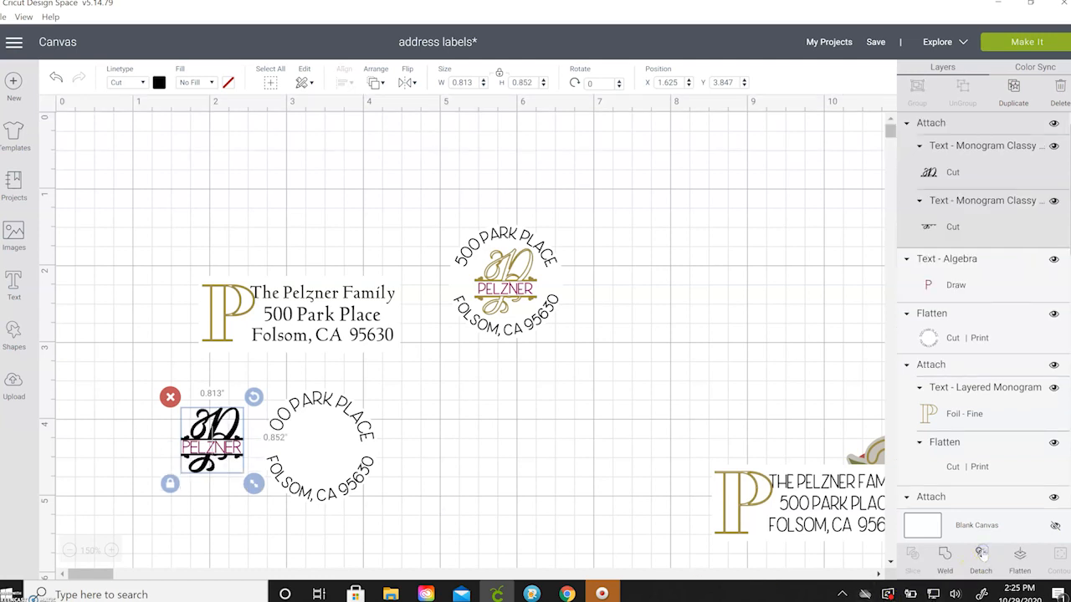
Change the attached monogram's linetype to Foil – Fine in Gold.
click(138, 83)
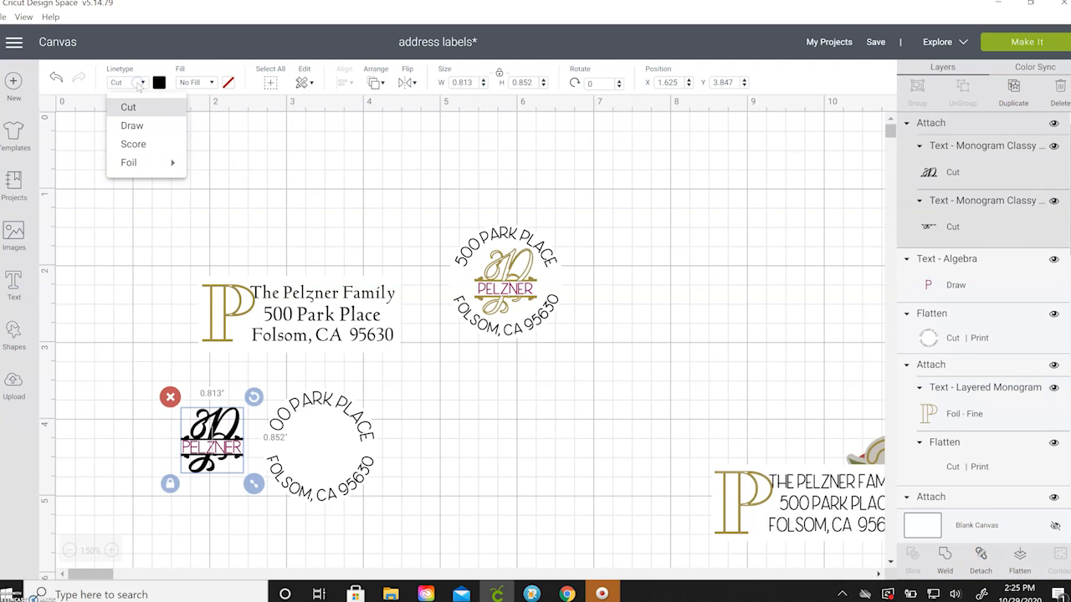
click(146, 167)
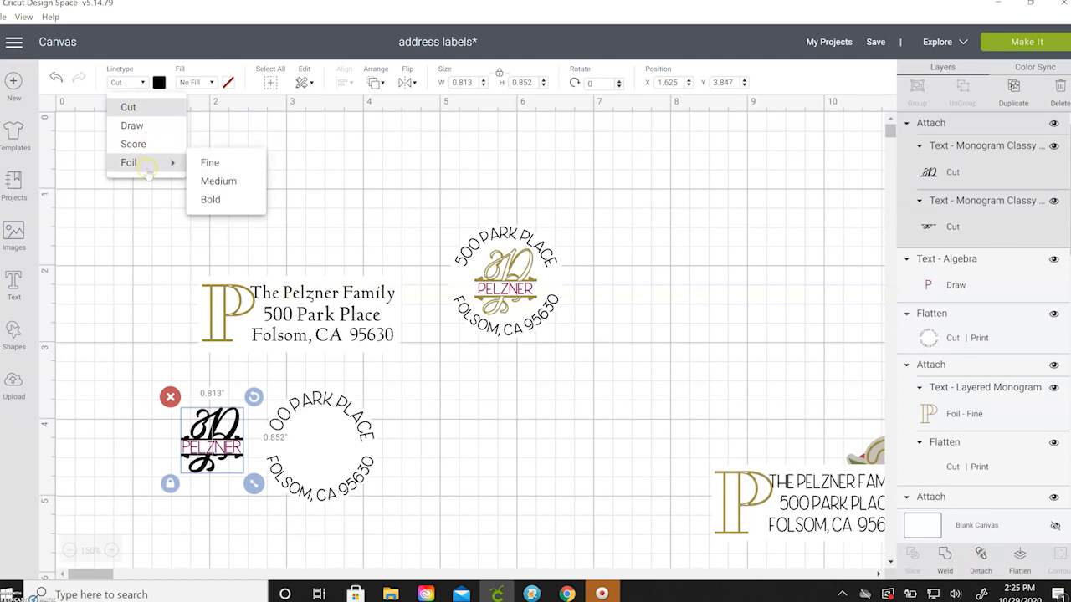
click(210, 164)
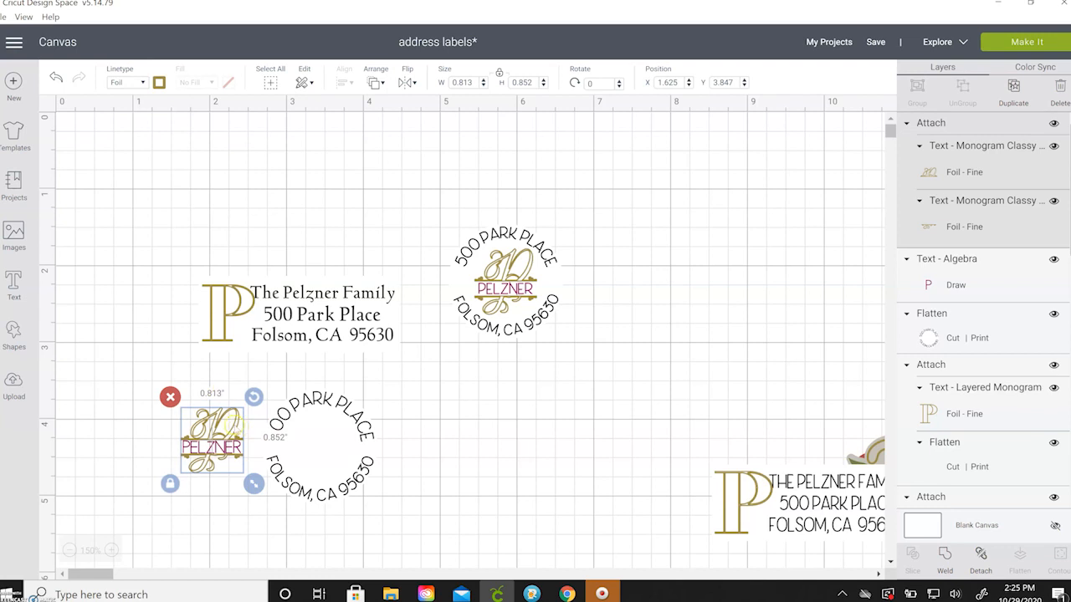
click(159, 82)
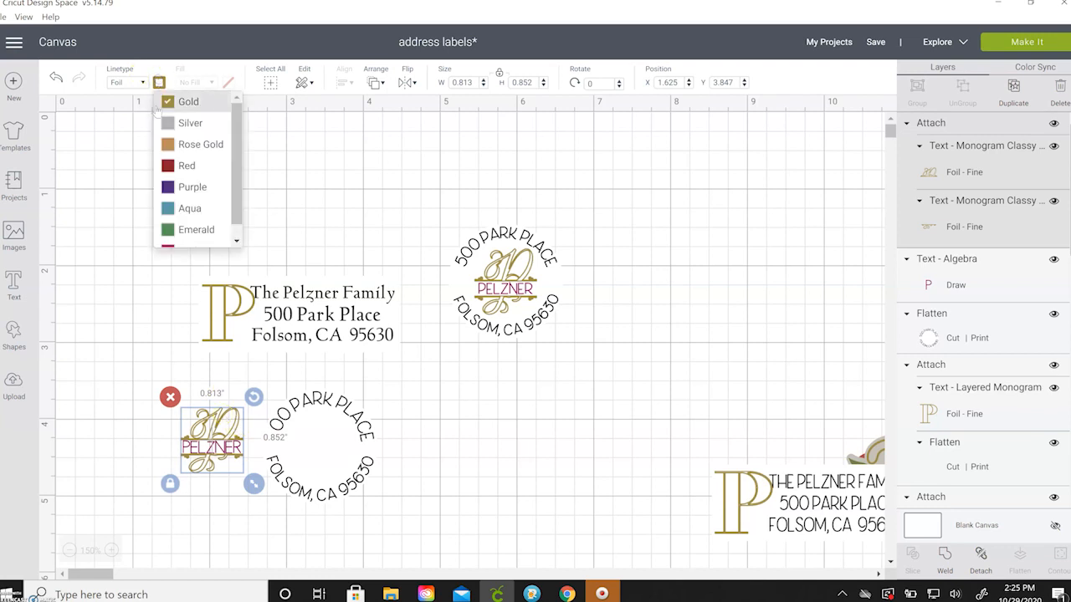
click(159, 82)
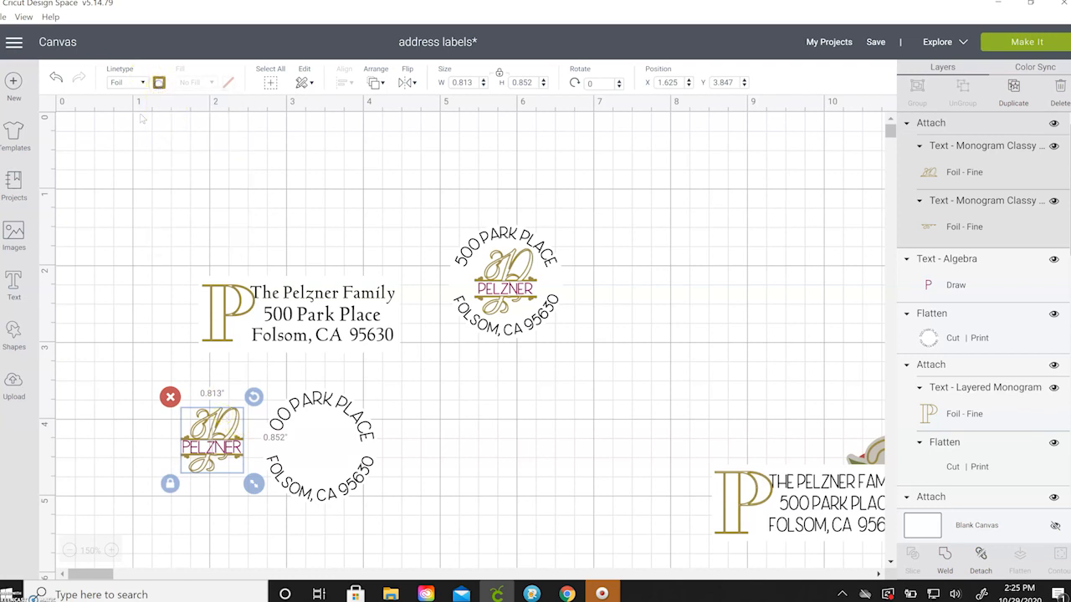
click(117, 265)
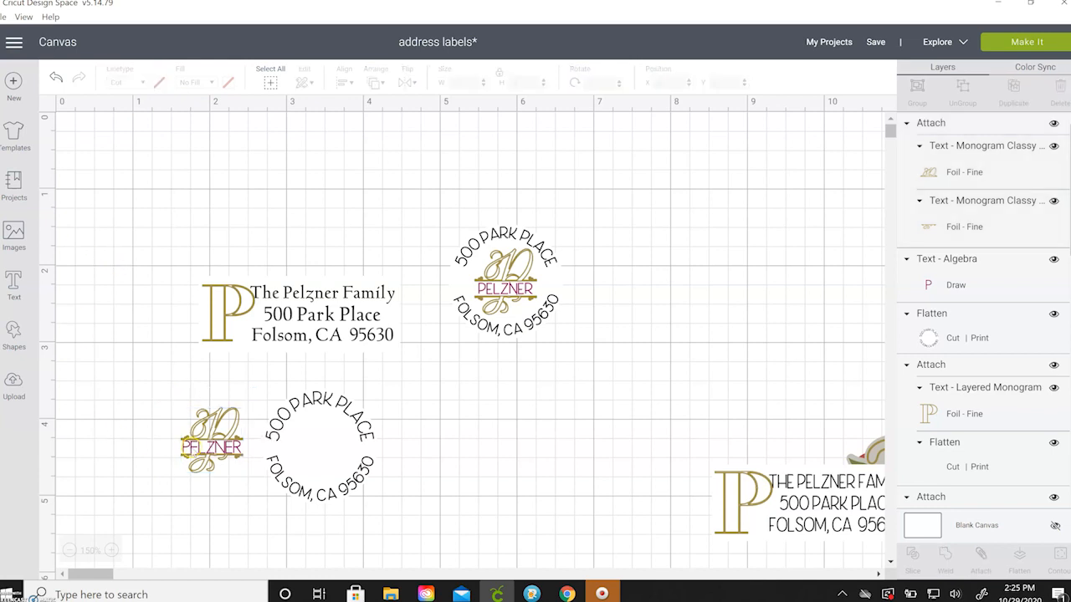
drag(168, 398, 248, 490)
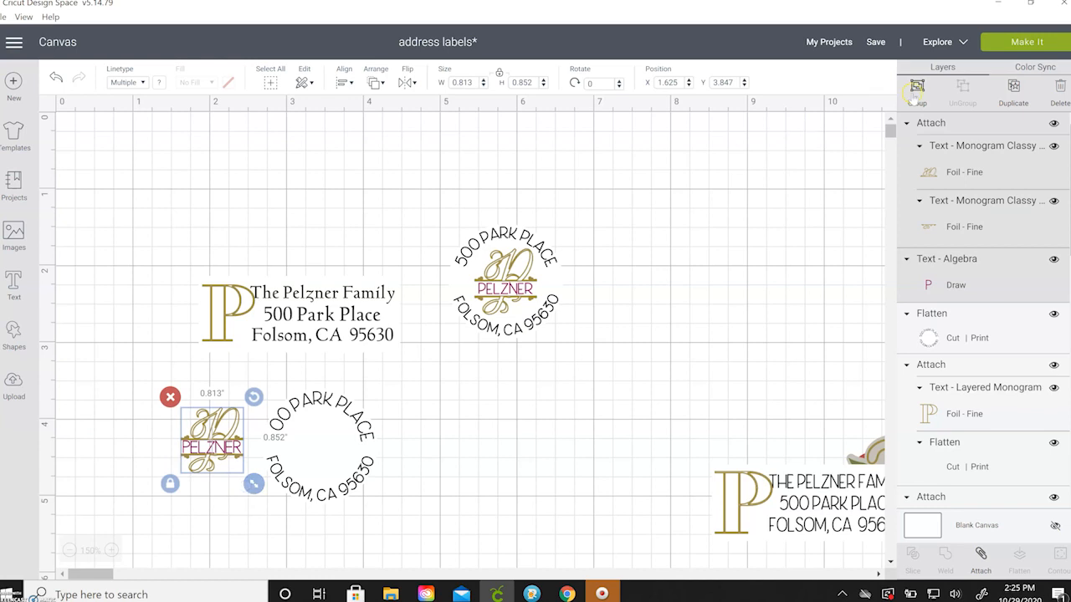
click(917, 86)
drag(201, 442, 308, 450)
click(408, 453)
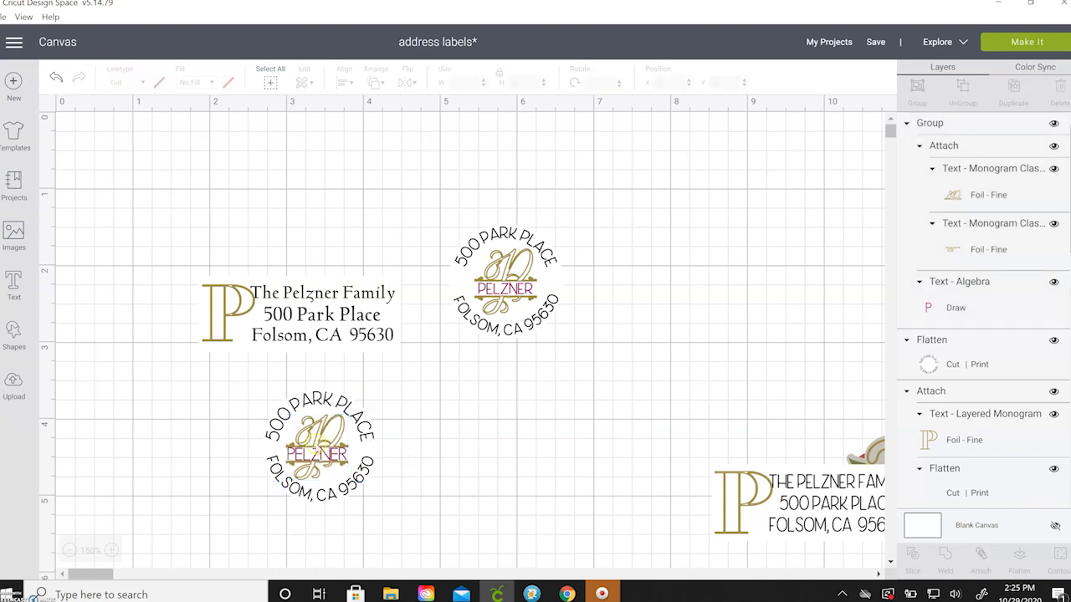
Center the monogram group inside the round label with Align > Center, then reselect the label.
drag(226, 424, 411, 468)
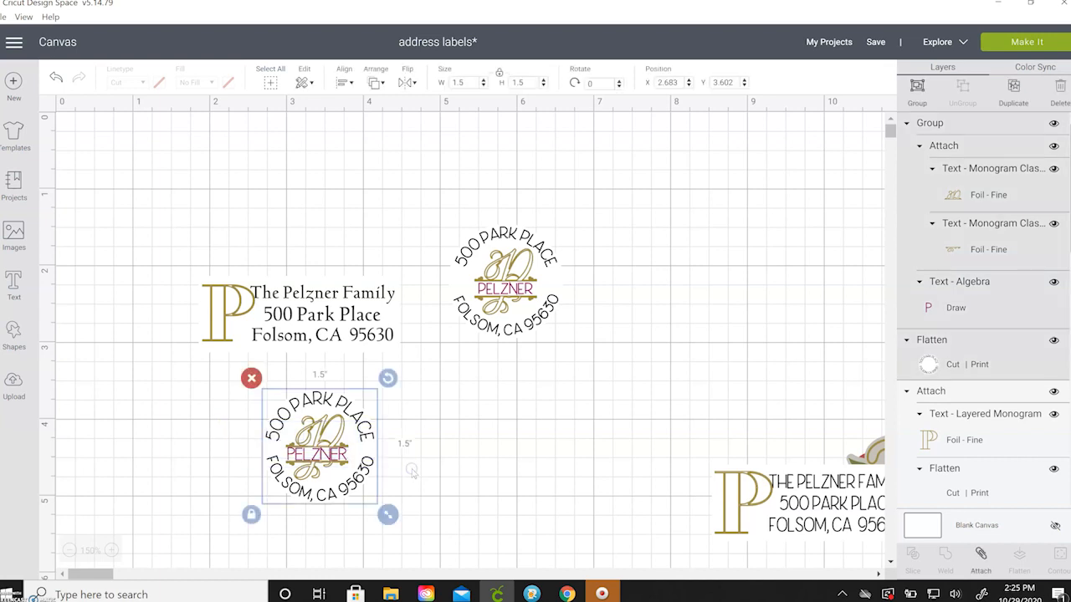
click(346, 83)
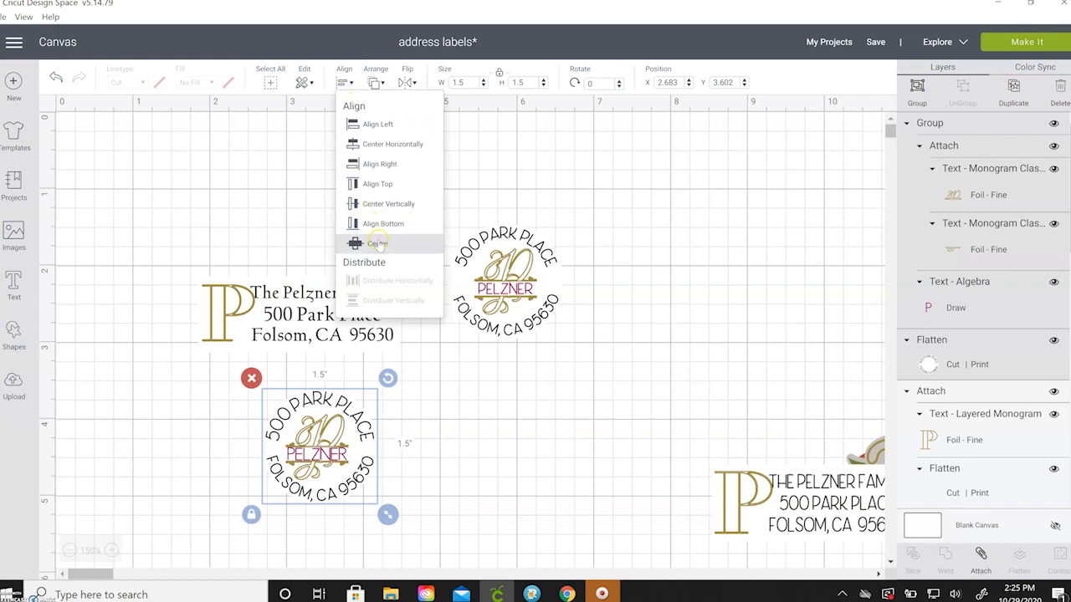
click(378, 243)
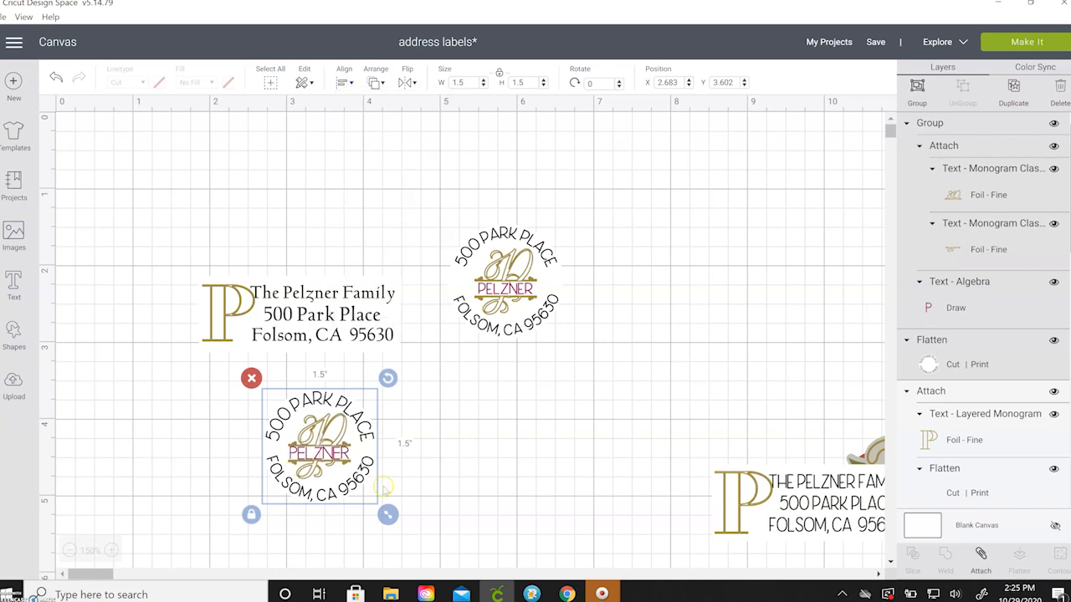
click(412, 466)
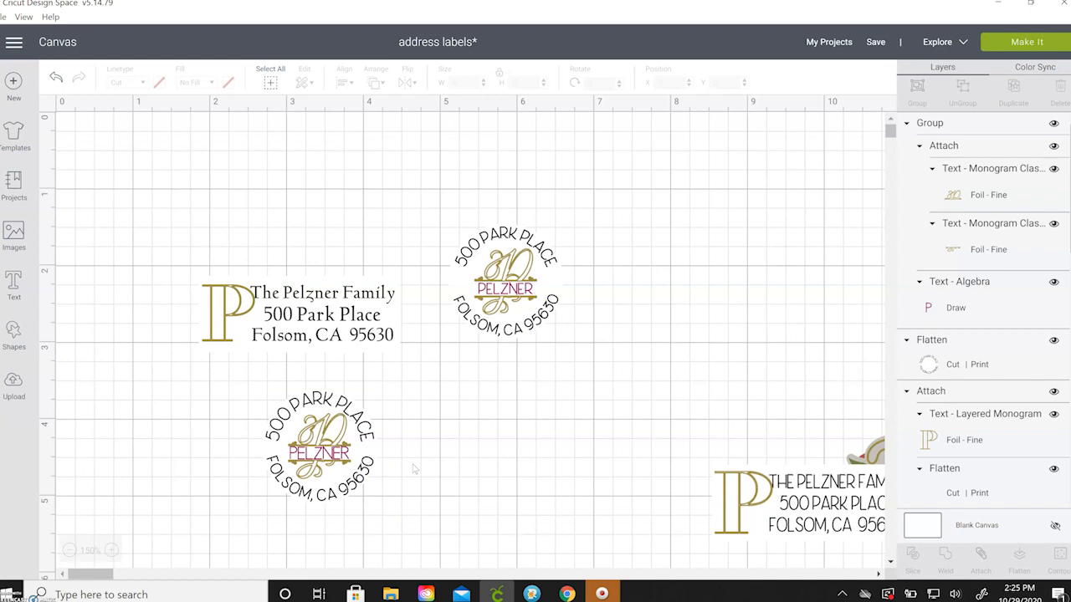
drag(241, 387, 392, 514)
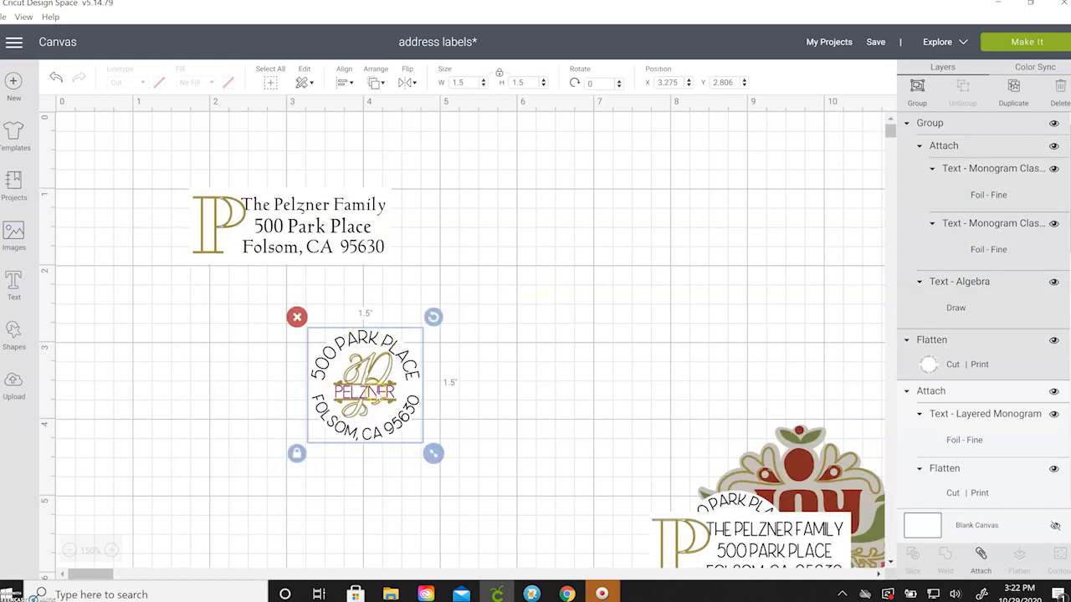
Attach the round label's parts into one piece and place it below the family address label.
click(980, 554)
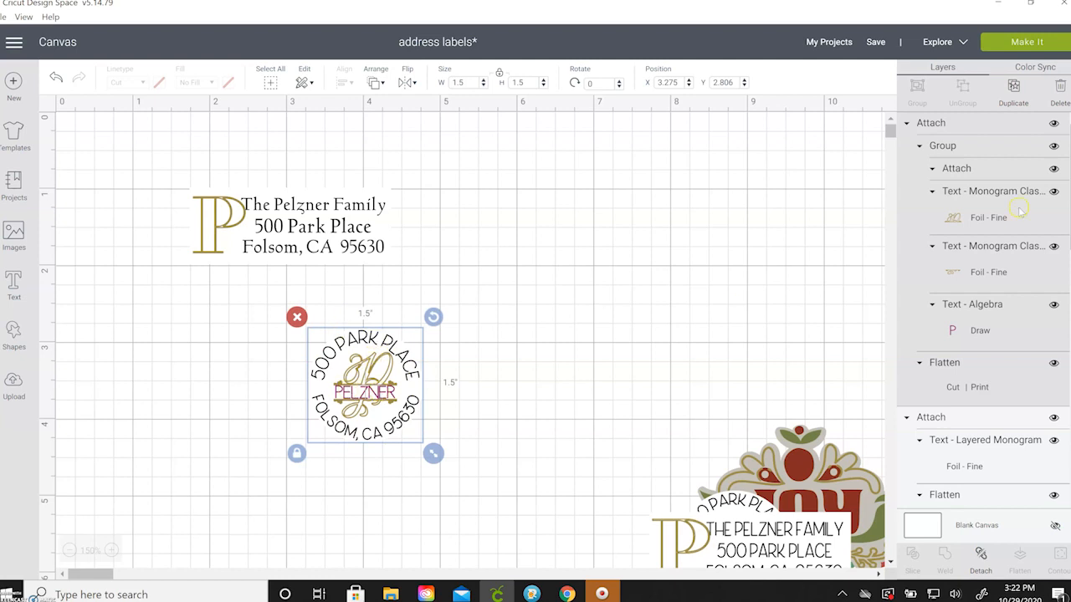
drag(752, 526, 790, 369)
drag(771, 501, 726, 217)
drag(837, 538, 793, 527)
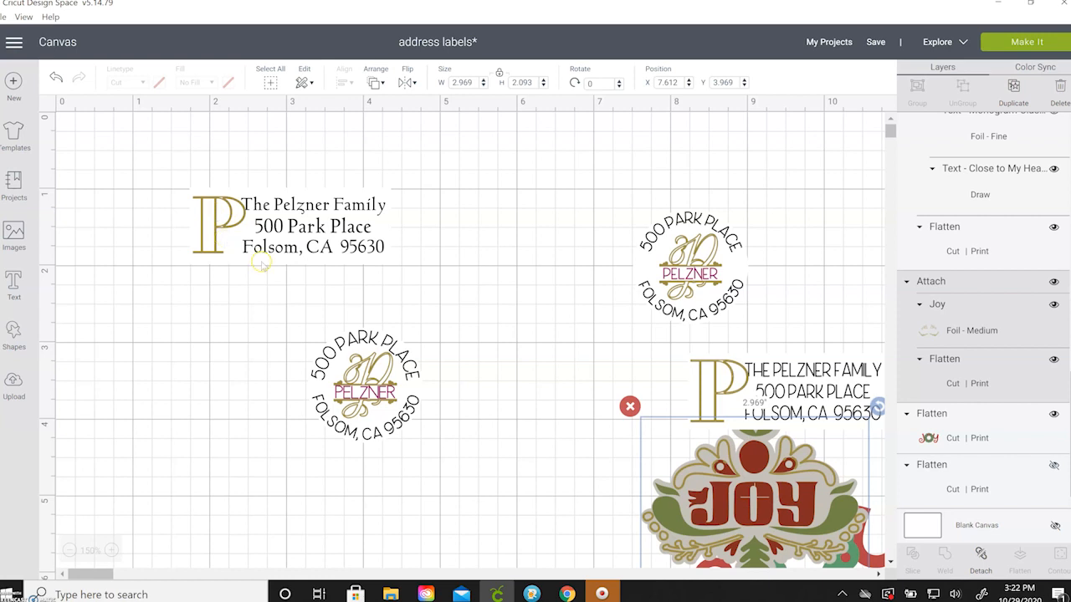
drag(343, 355, 265, 327)
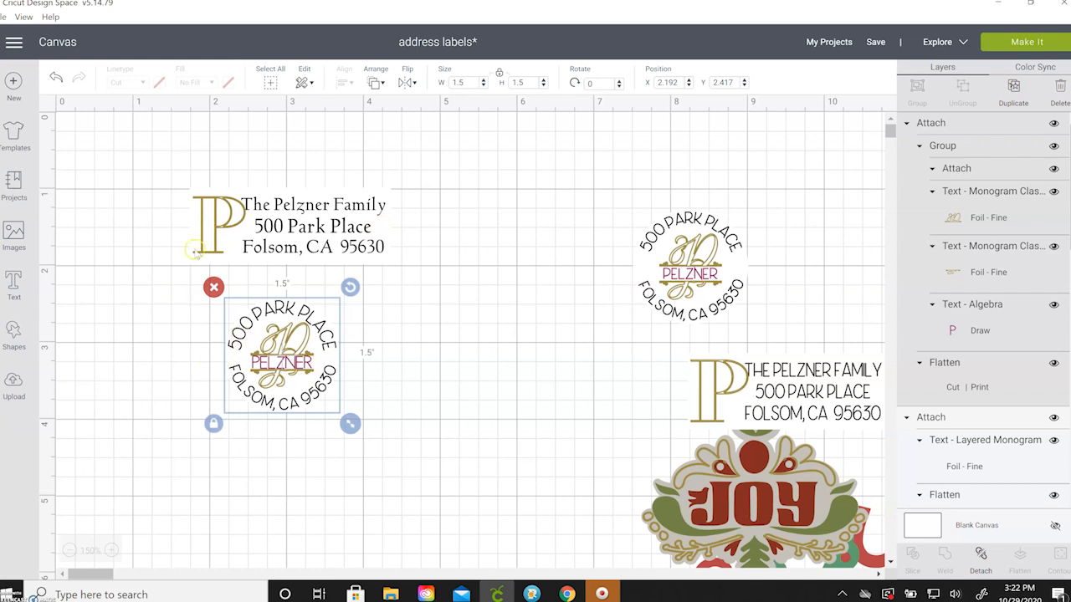
click(167, 357)
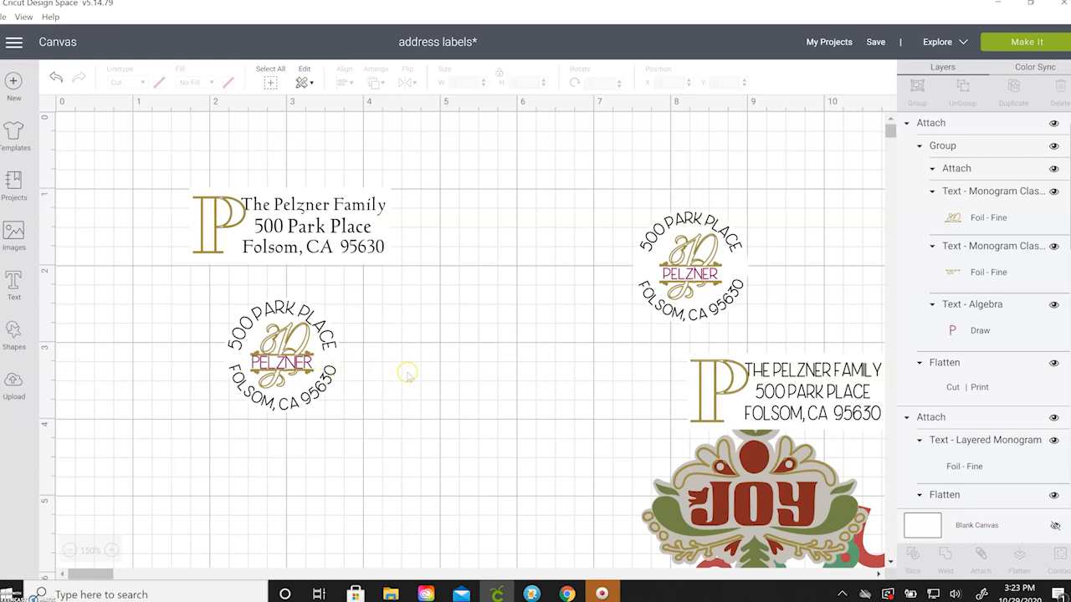
Spread the capitalised address label, both JOY designs and the round label apart.
drag(696, 382, 554, 322)
drag(521, 280, 511, 215)
drag(710, 473, 624, 283)
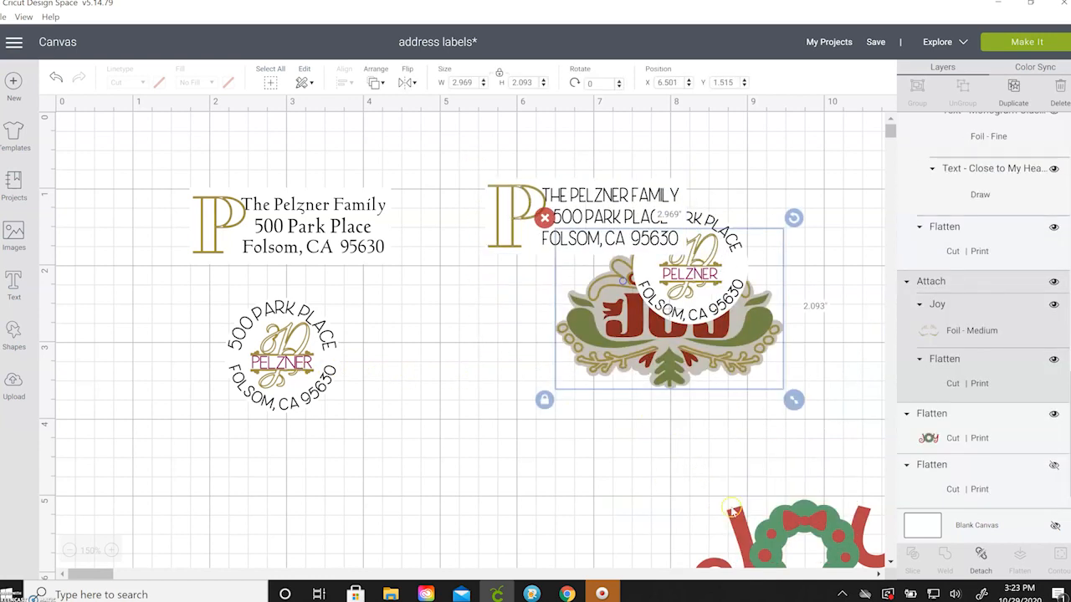
drag(731, 512, 494, 449)
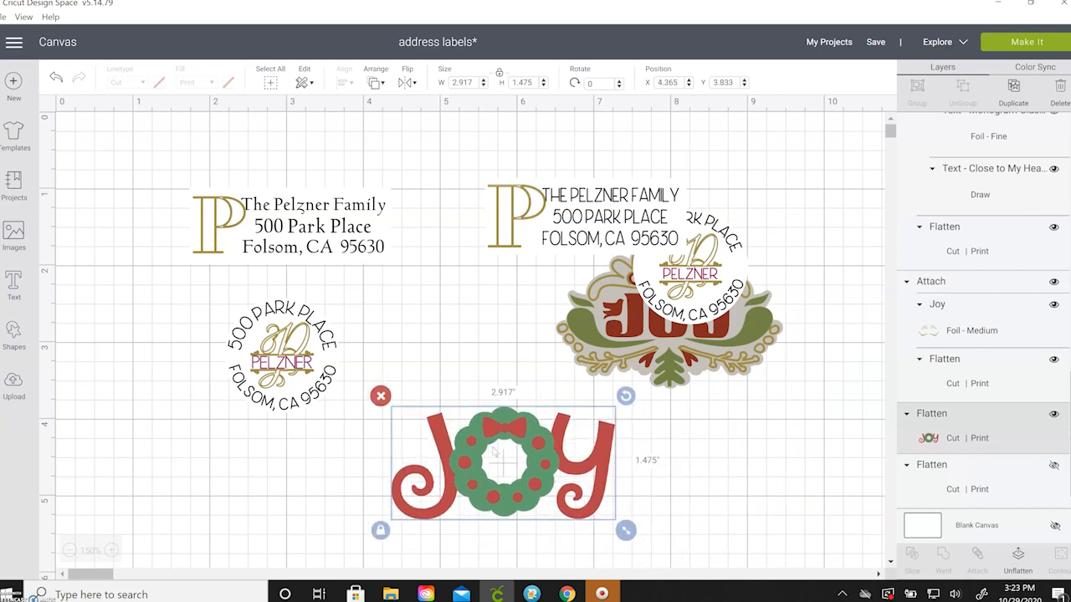
click(535, 441)
drag(703, 302, 764, 460)
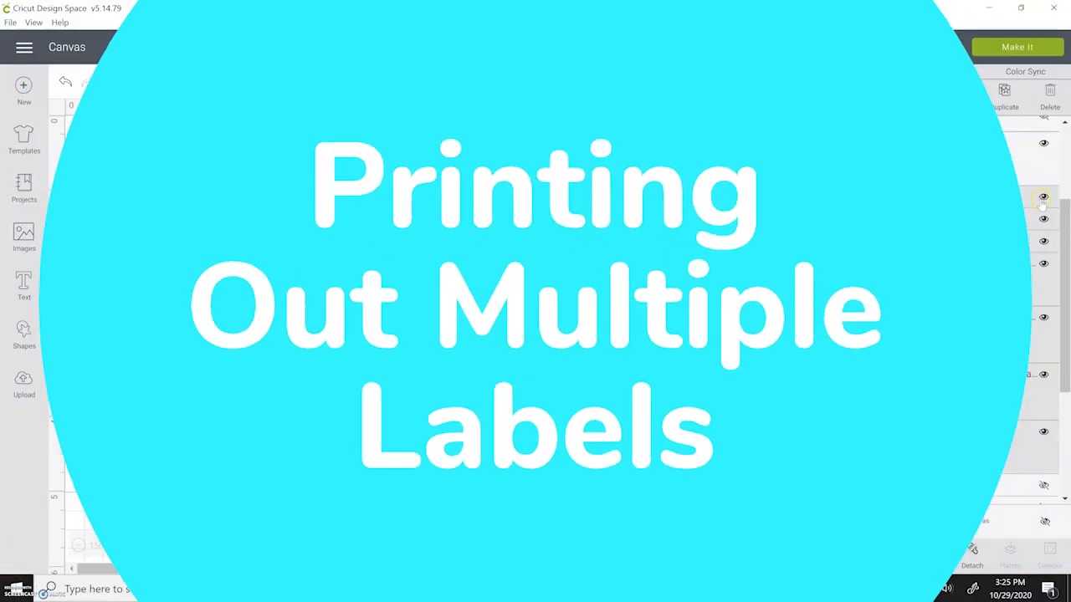
Hide the round monogram label and send only the rectangular address label to Make It.
click(1043, 196)
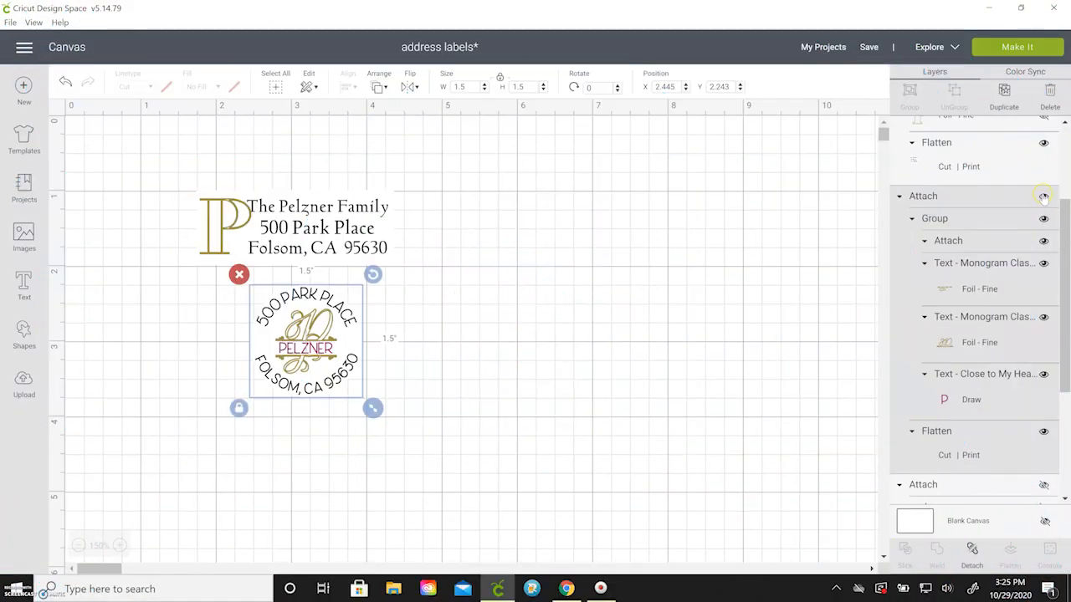
click(1043, 195)
click(333, 227)
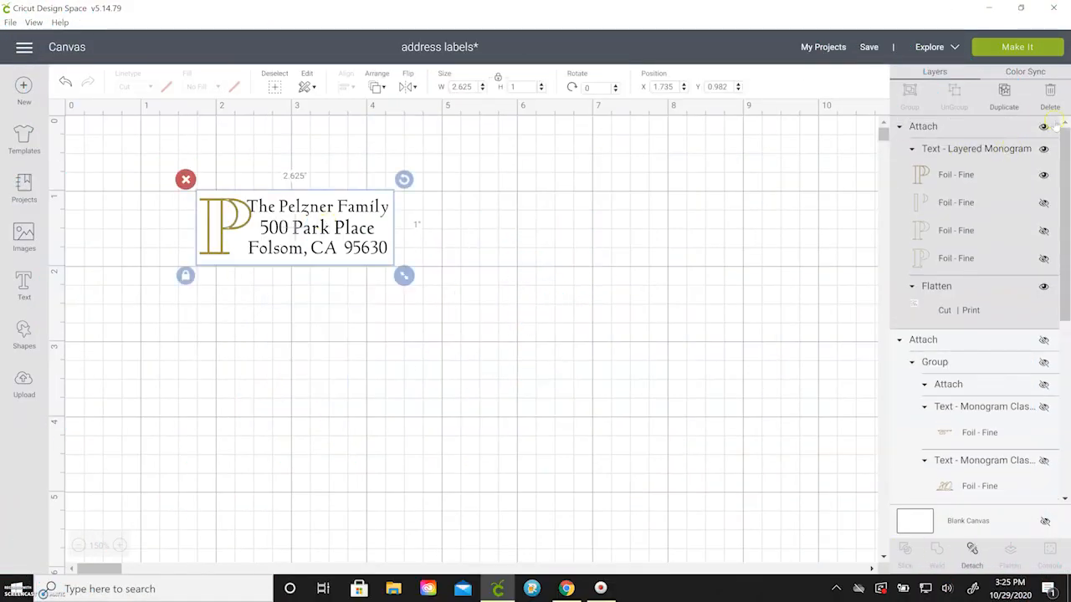
click(1034, 50)
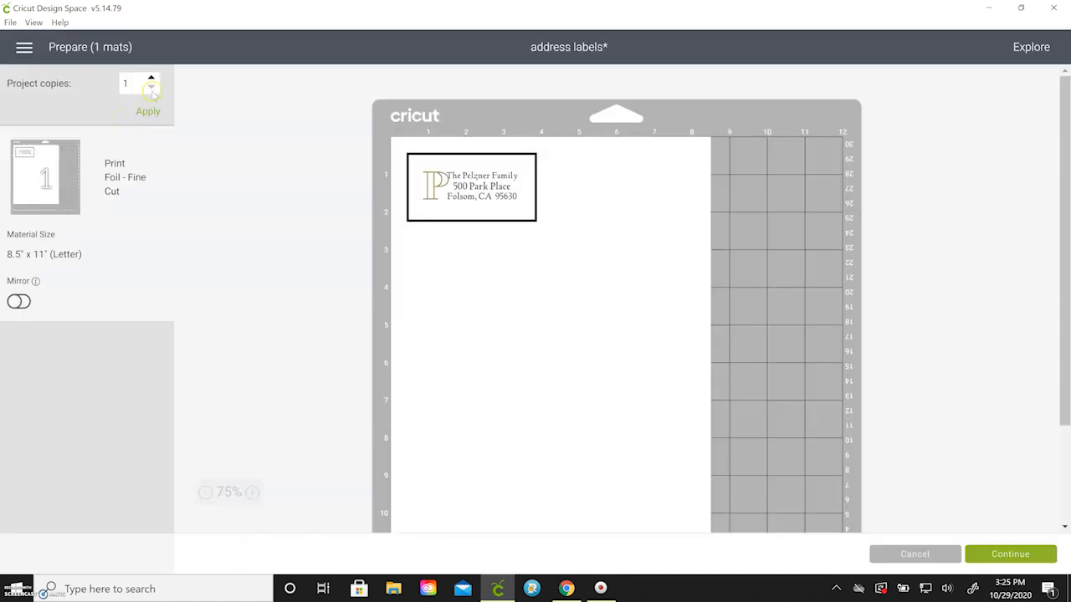
Preview a mat of 16 rectangular address label copies, then return to the canvas.
click(151, 79)
double_click(120, 84)
click(151, 111)
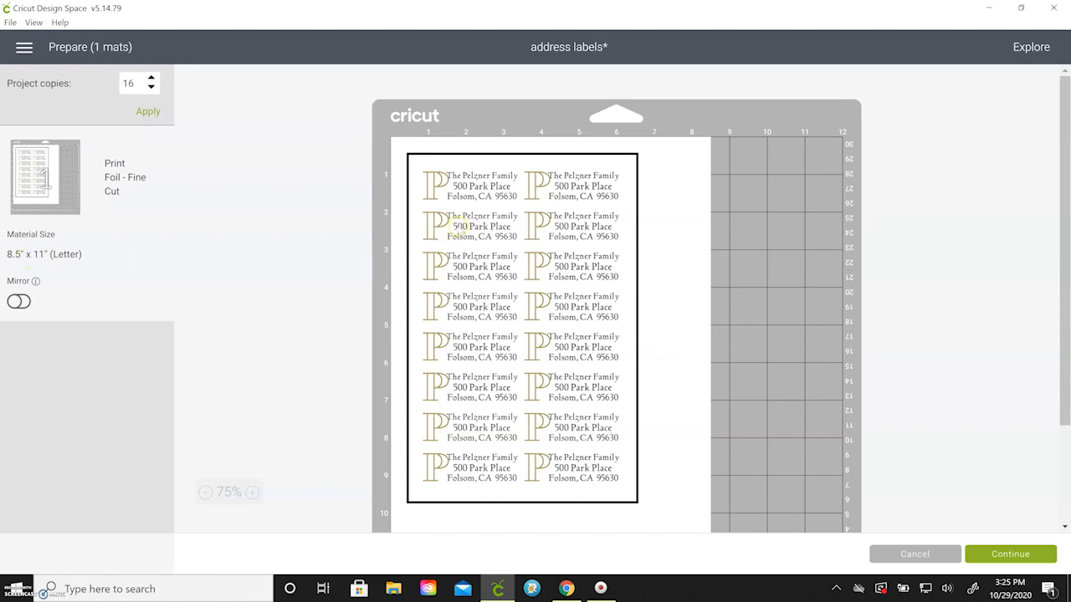
scroll(481, 435, down, 2)
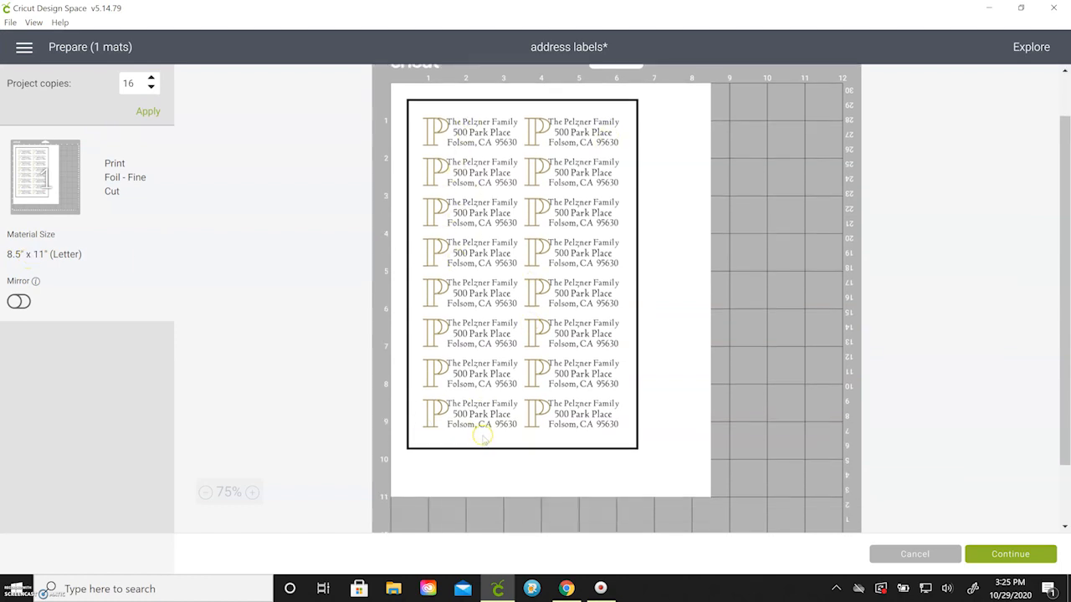
scroll(477, 398, up, 2)
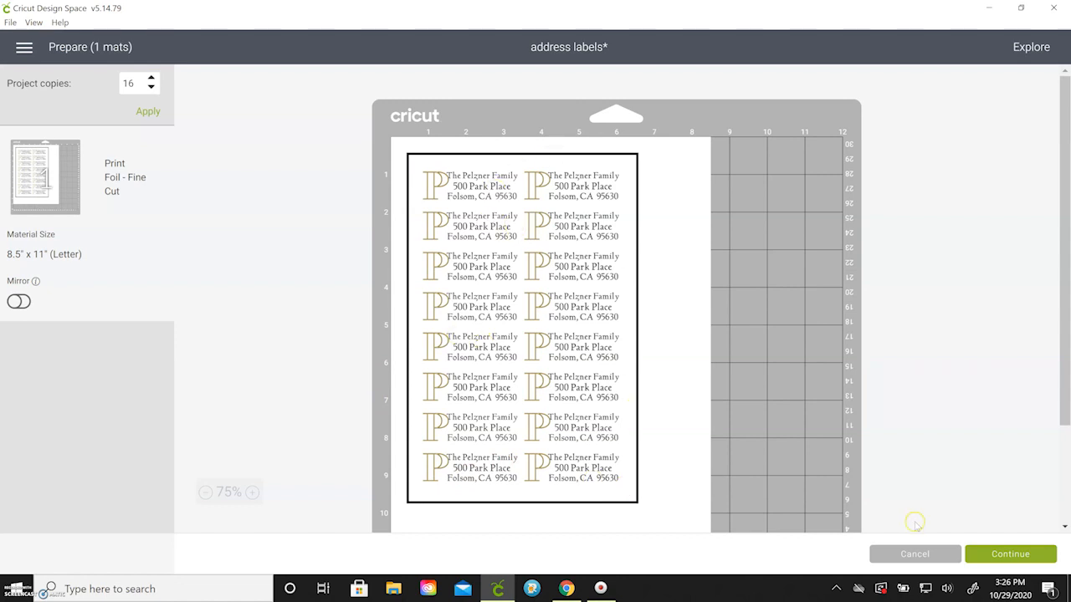
click(912, 554)
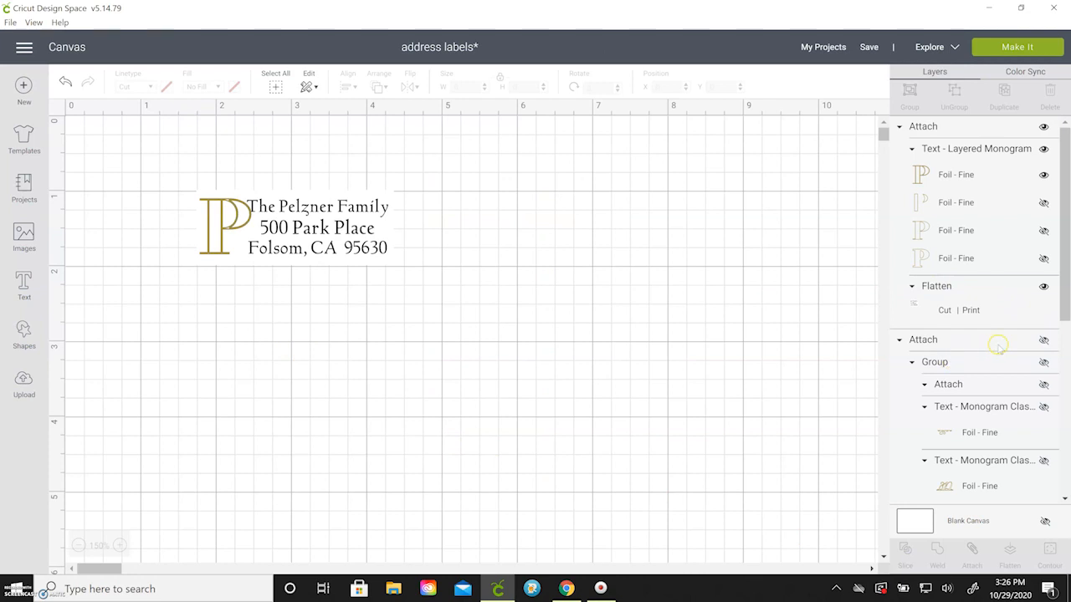
Show the round monogram label again and hide the rectangular address label.
click(1044, 339)
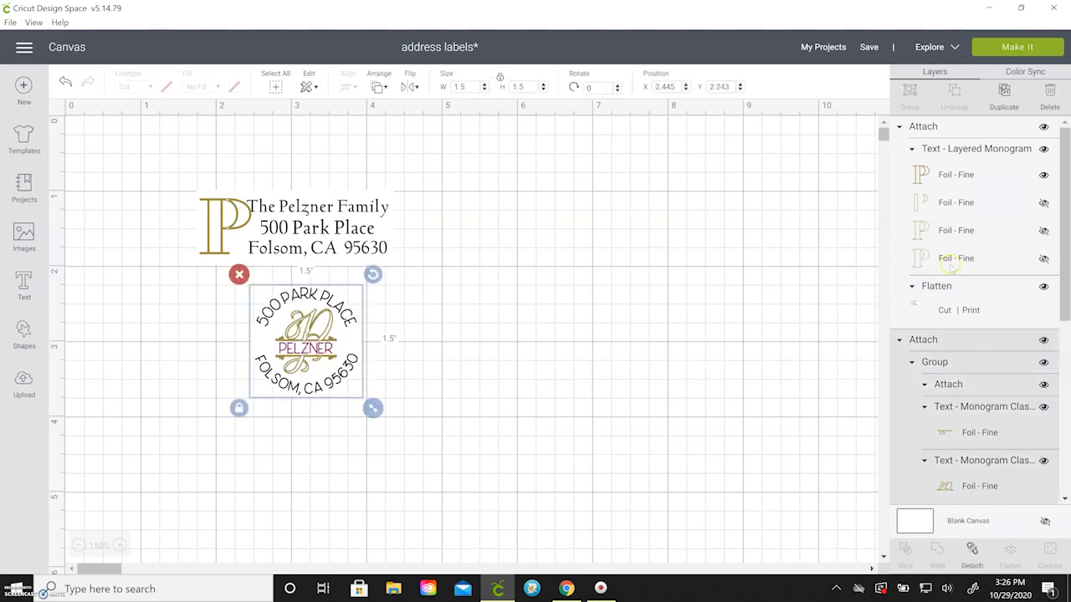
click(973, 119)
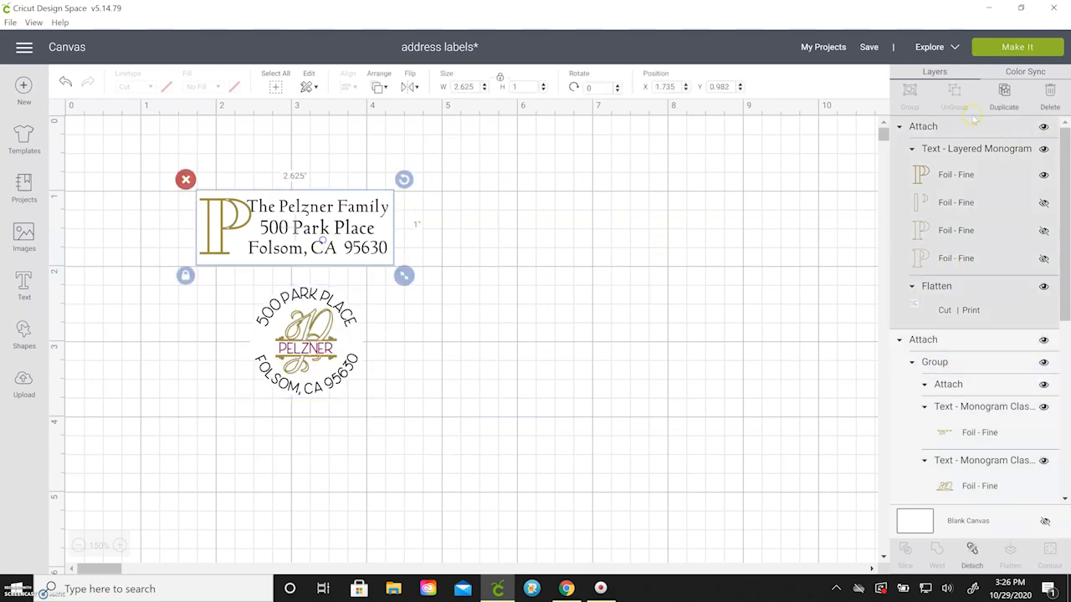
click(1043, 127)
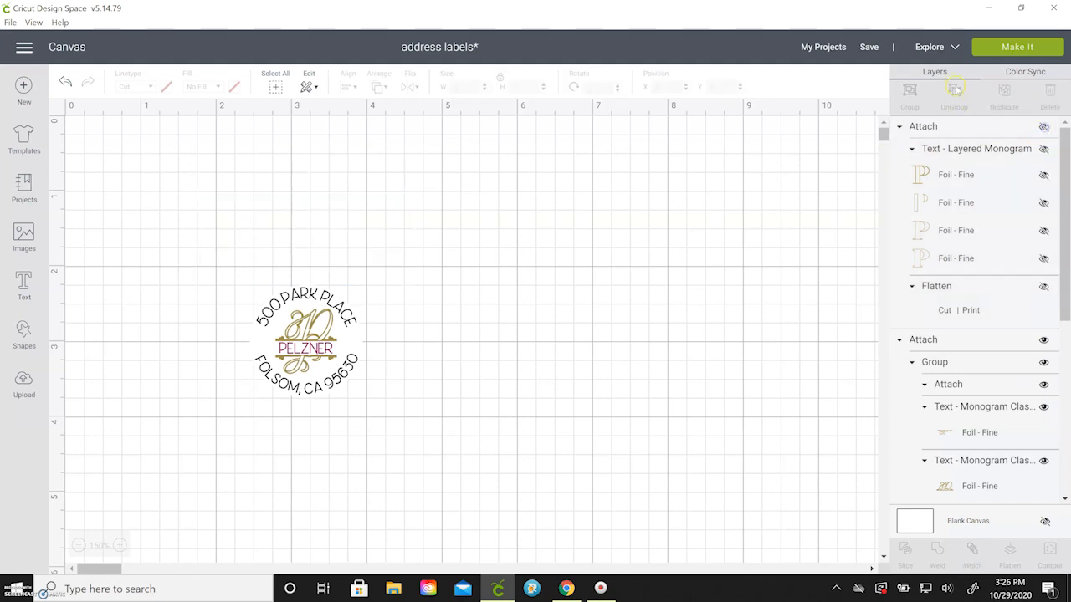
Prepare the round label for making with 20 project copies on the mat.
click(1022, 48)
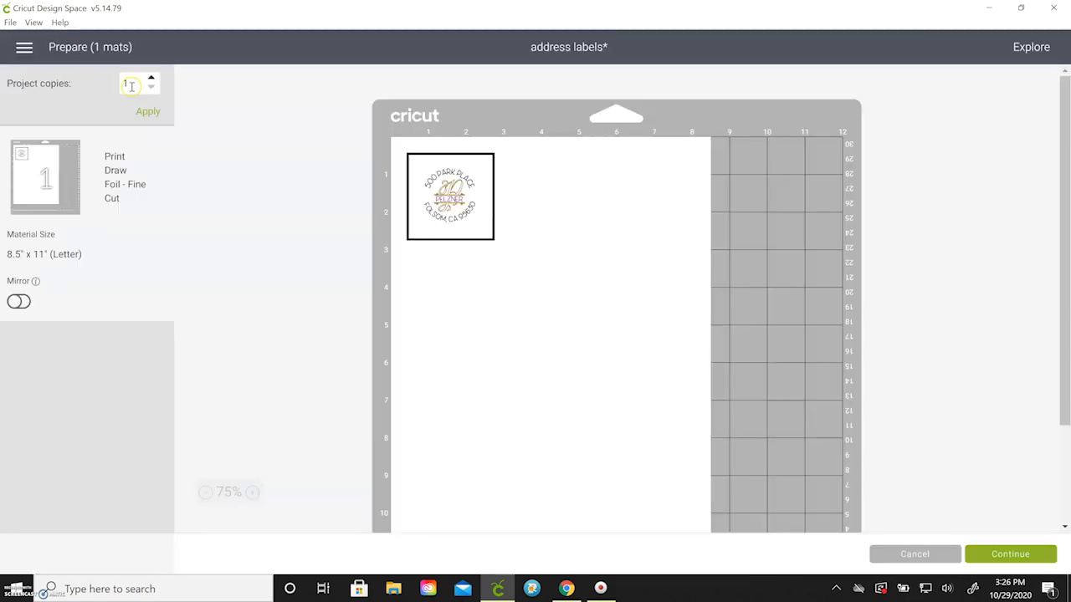
drag(133, 85, 123, 86)
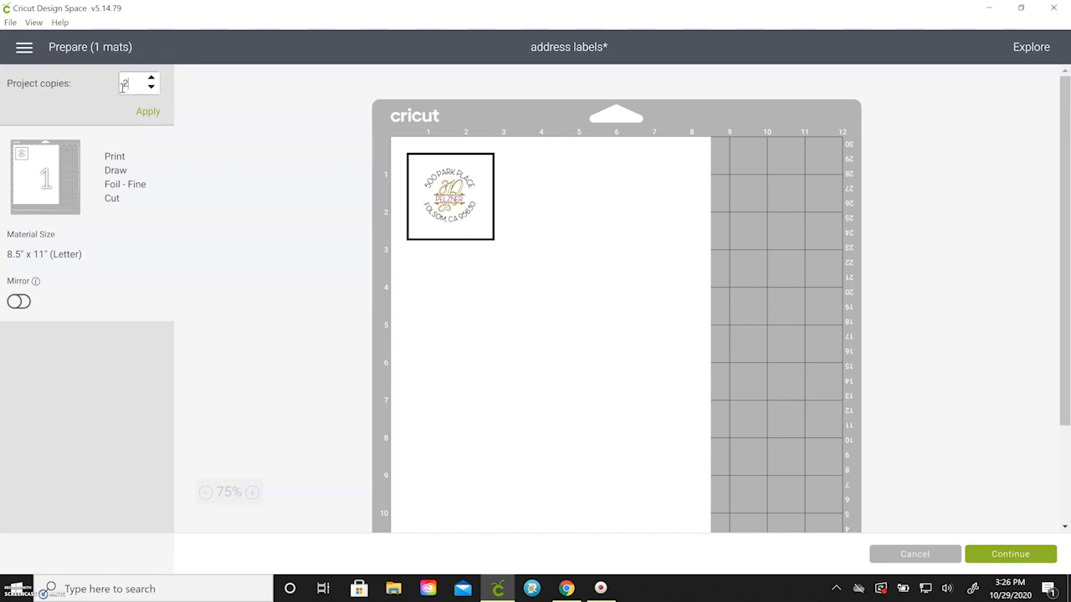
key(Return)
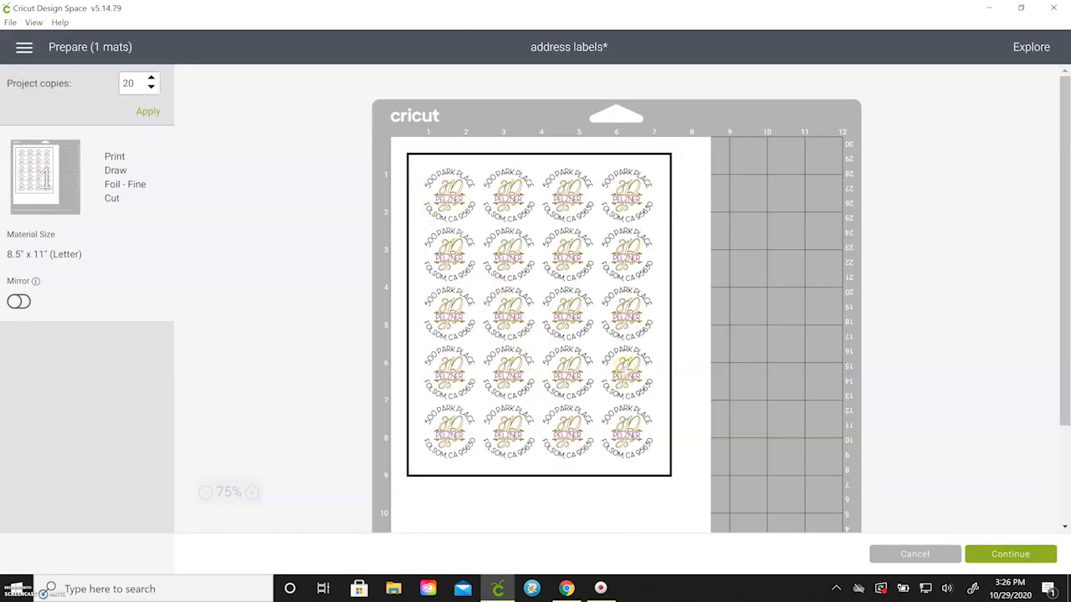
scroll(505, 399, down, 3)
scroll(504, 400, up, 3)
Send the sheet of 20 round labels to the printer with Add Bleed on.
click(1004, 556)
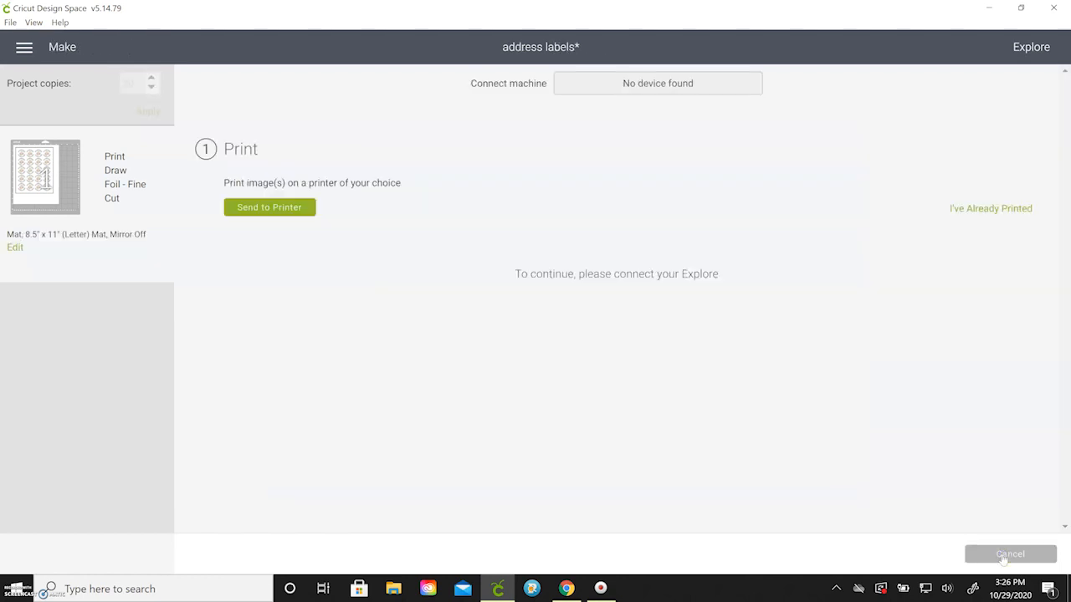
click(280, 216)
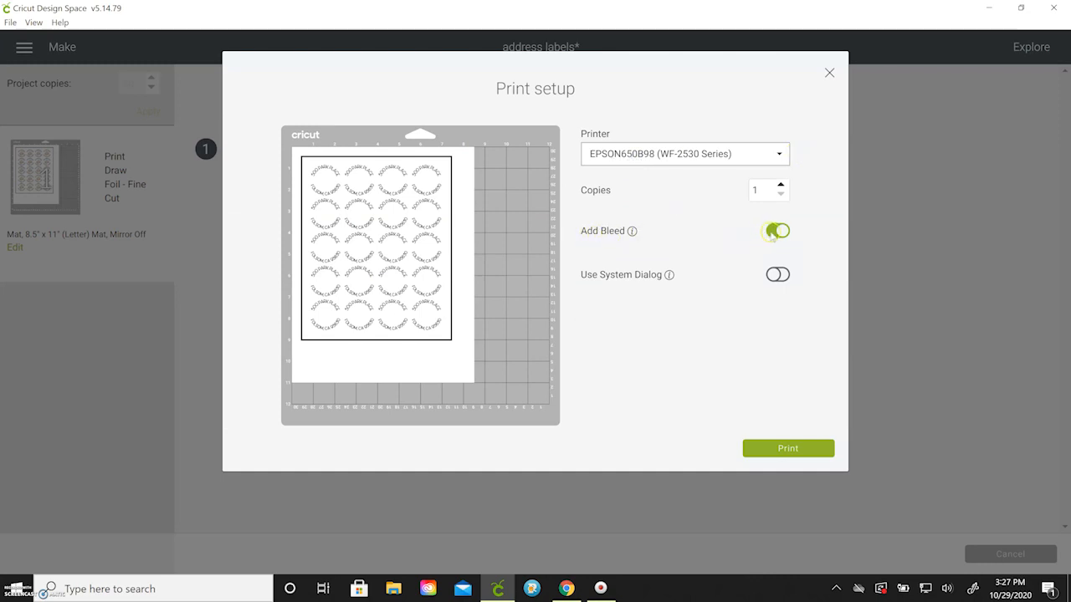
click(801, 449)
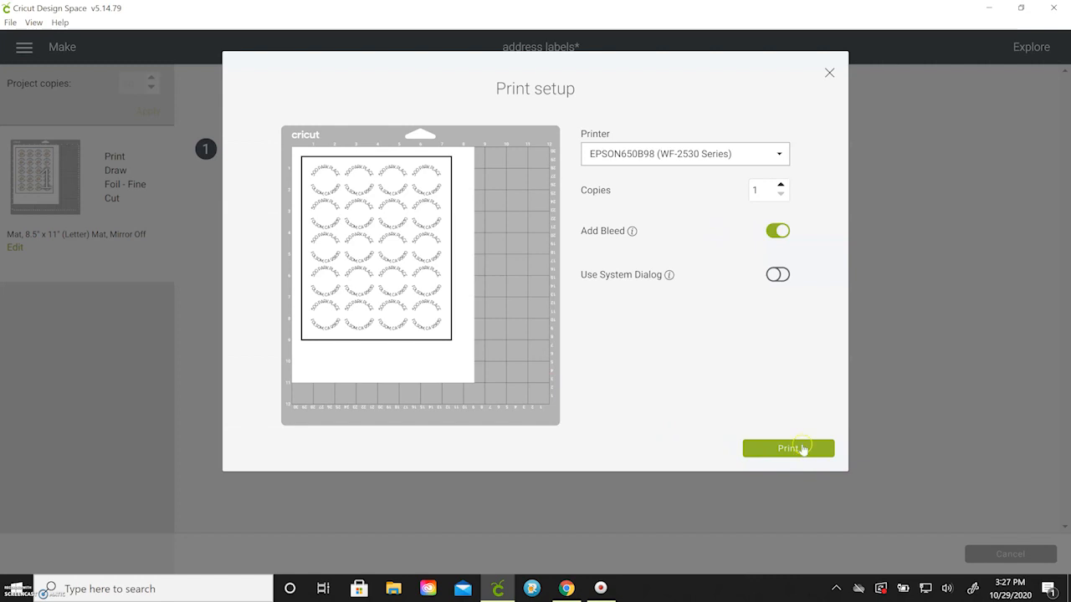